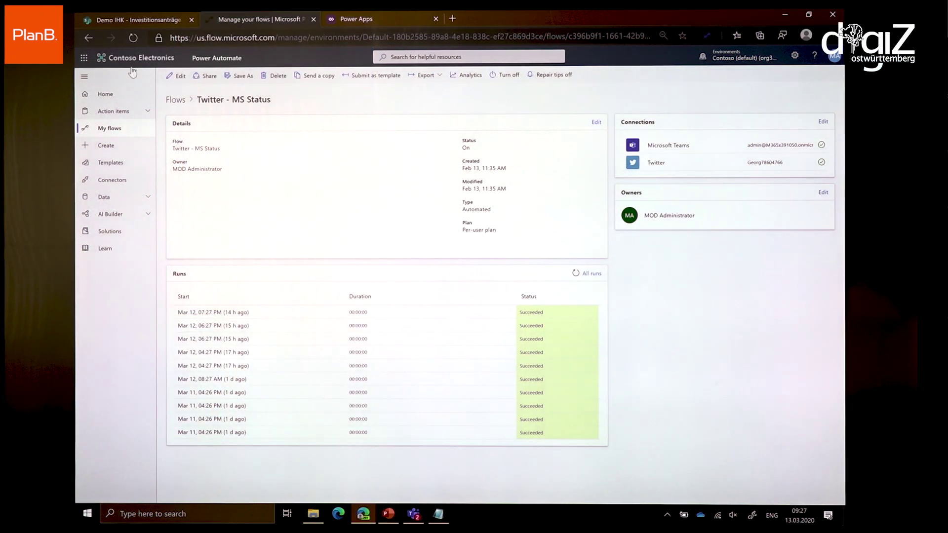
- Open the Twitter - MS Status flow for editing and expand its condition, both branch actions and the tweet trigger to examine their settings
left_click(177, 78)
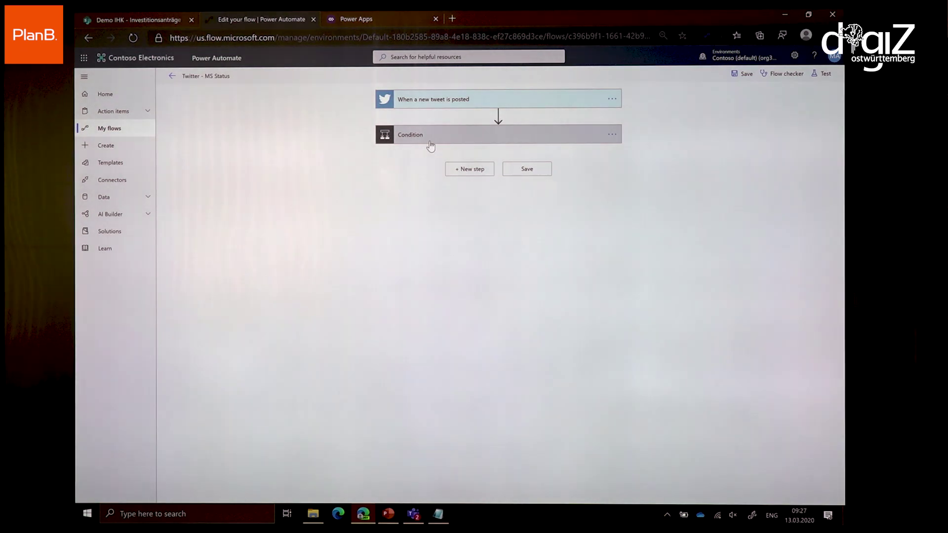
left_click(430, 146)
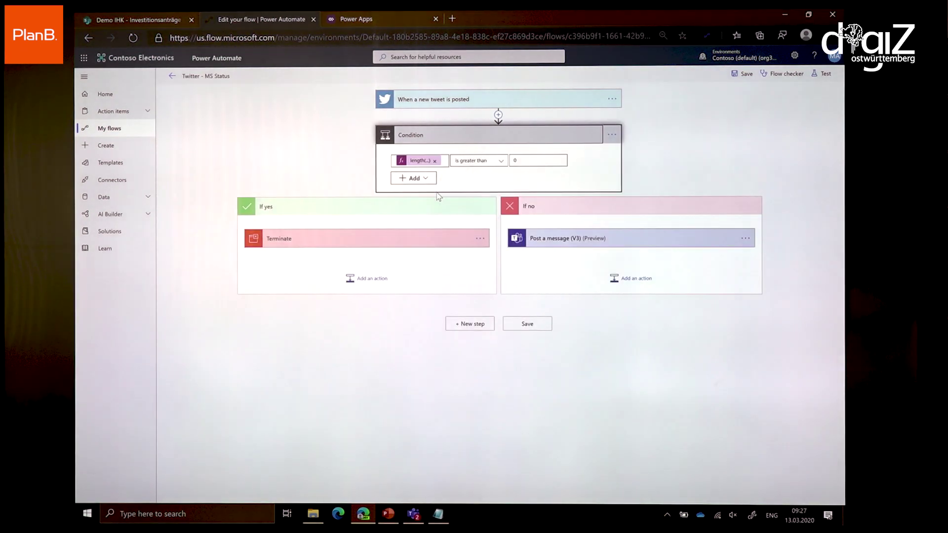
left_click(434, 239)
left_click(557, 239)
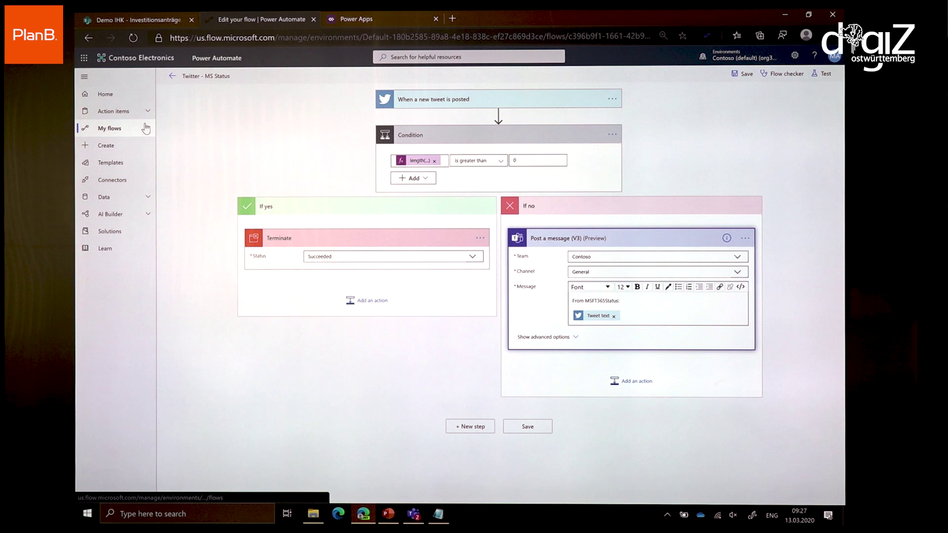
left_click(418, 101)
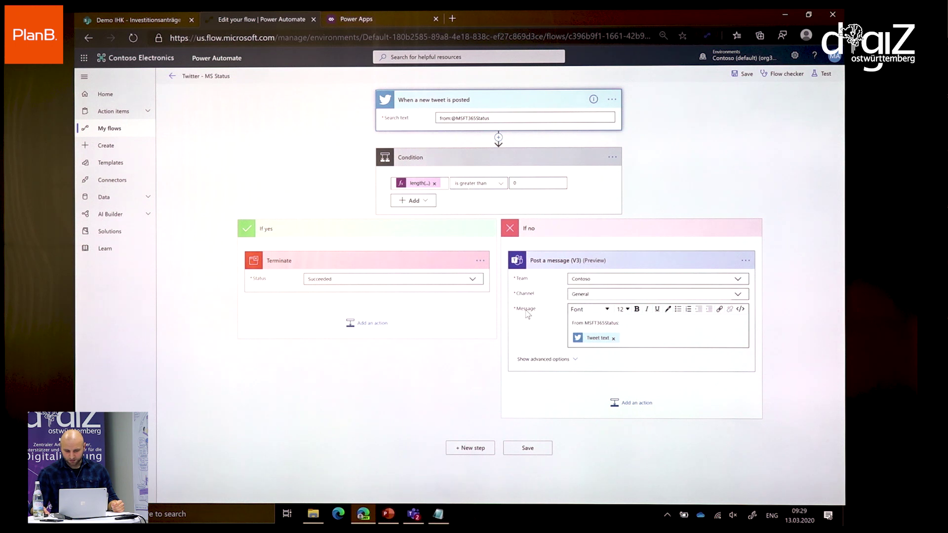
- Browse the tweet fields available as dynamic content for the Teams message, leaving the message unchanged
left_click(630, 338)
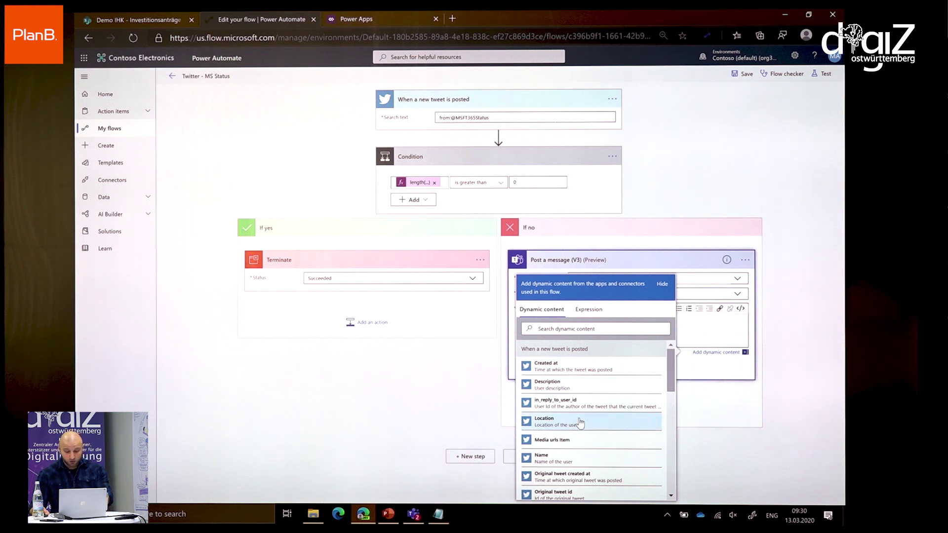
scroll(597, 446, "down", 1)
scroll(597, 446, "down", 1)
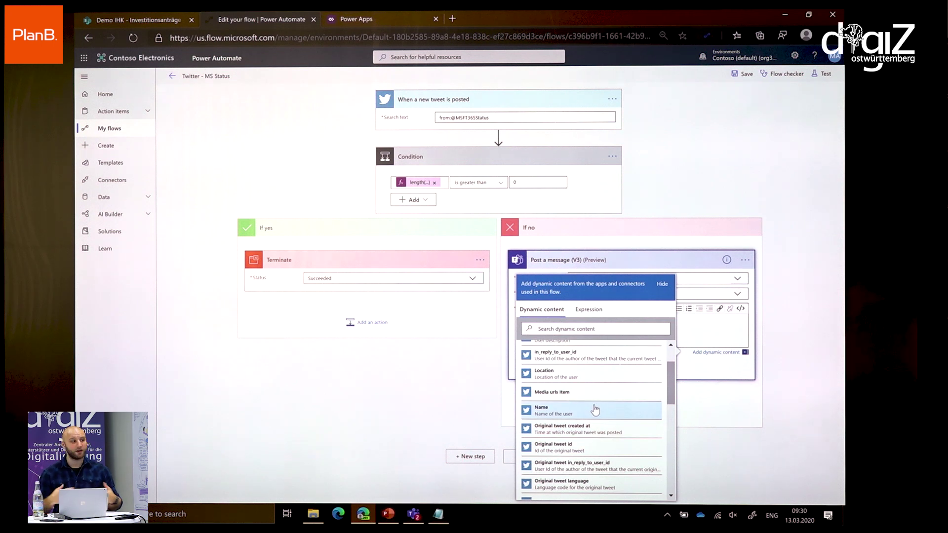
left_click(669, 186)
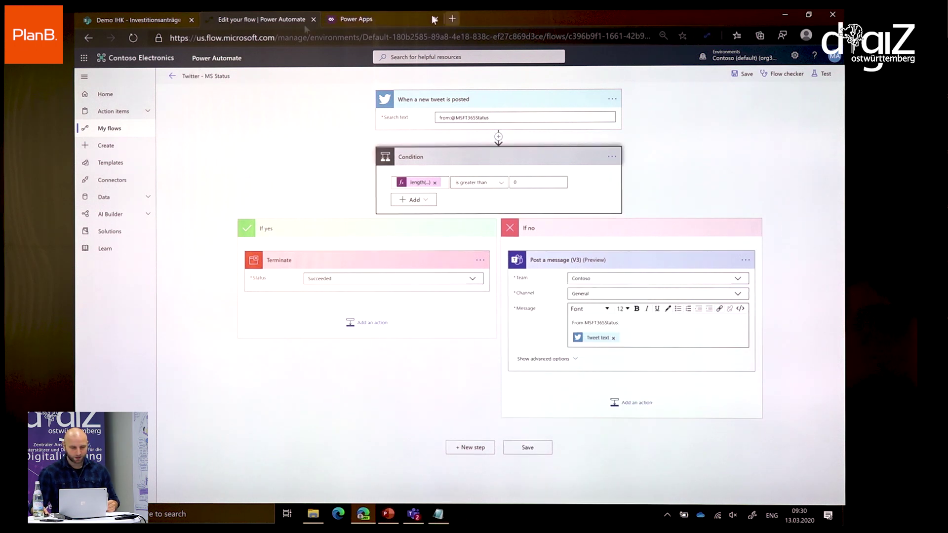
- Open the Contoso team's General channel in Microsoft Teams in a new browser tab and decline desktop notifications
left_click(454, 17)
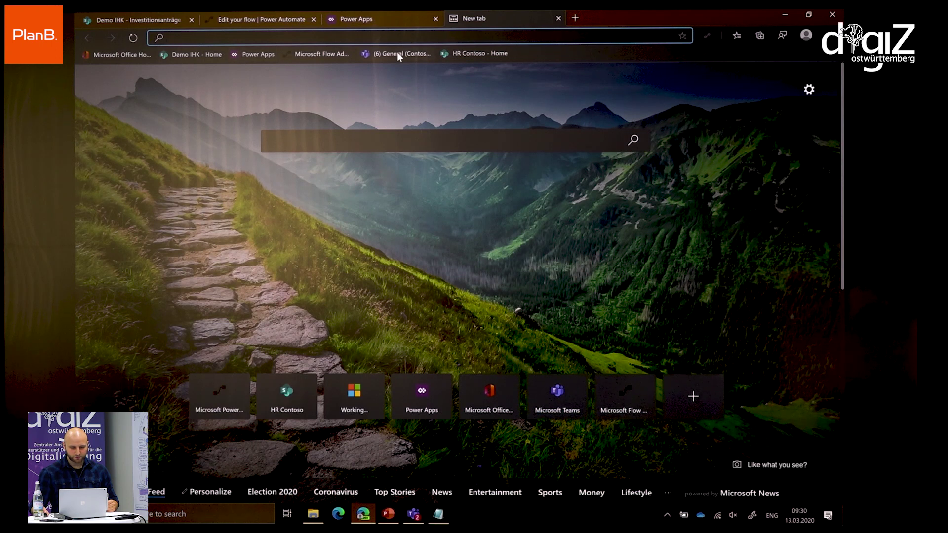
left_click(397, 53)
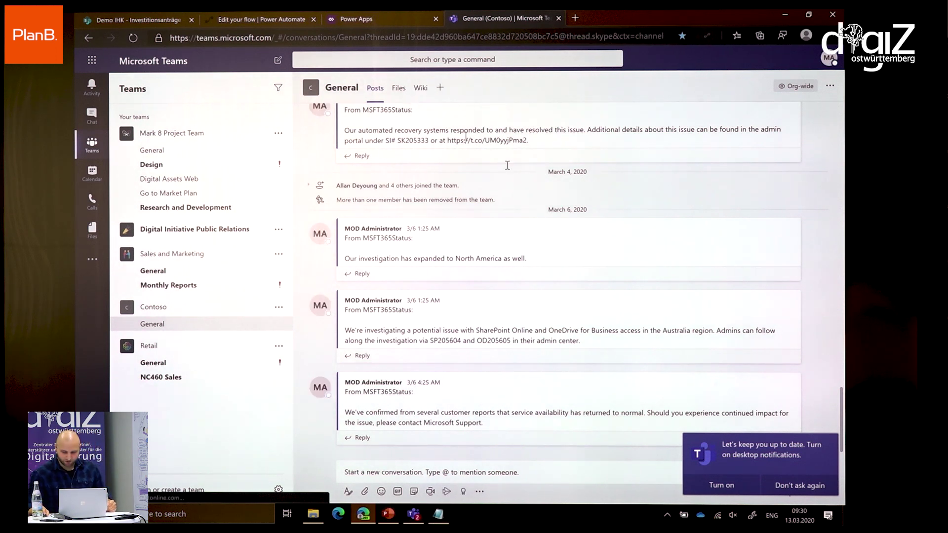
left_click(800, 486)
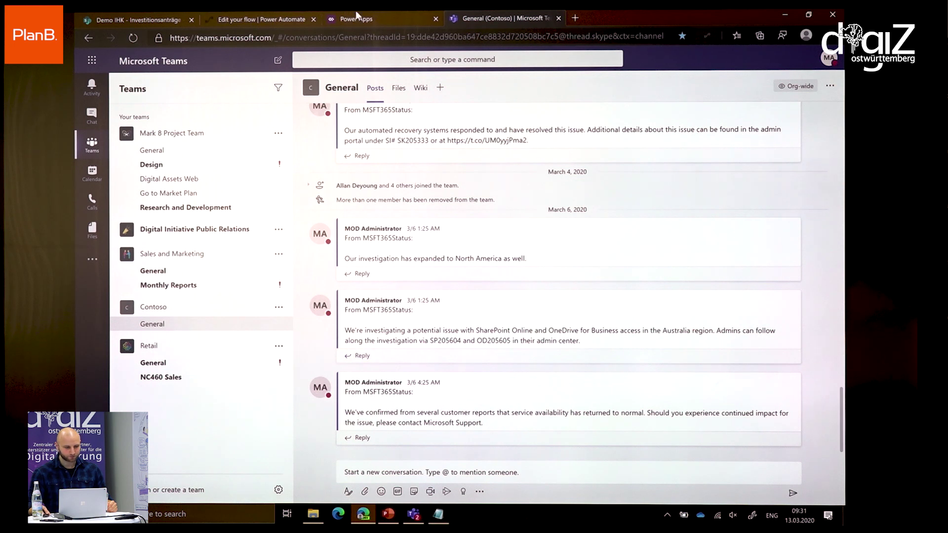
- Switch back to Power Automate, leave the flow editor and open the Mar 12, 07:27 PM run
left_click(247, 11)
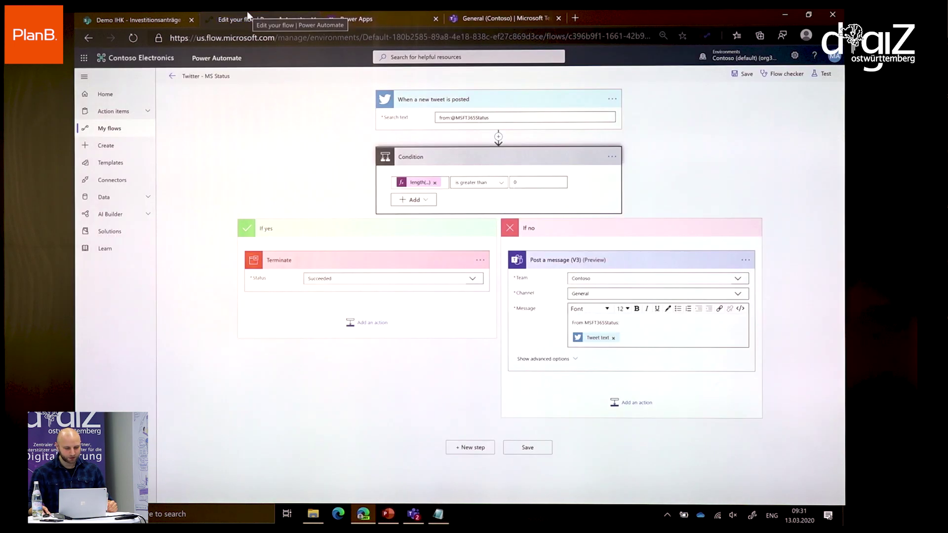
left_click(173, 77)
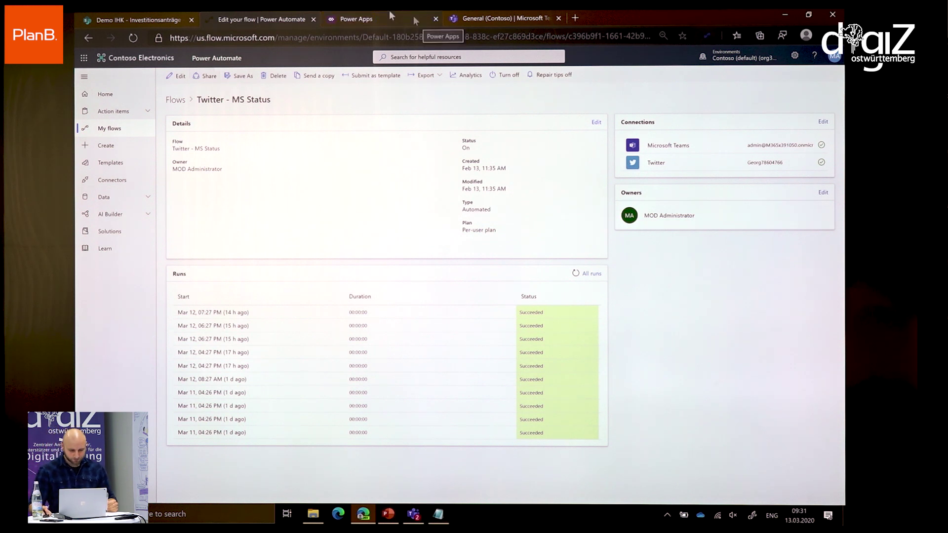
left_click(240, 312)
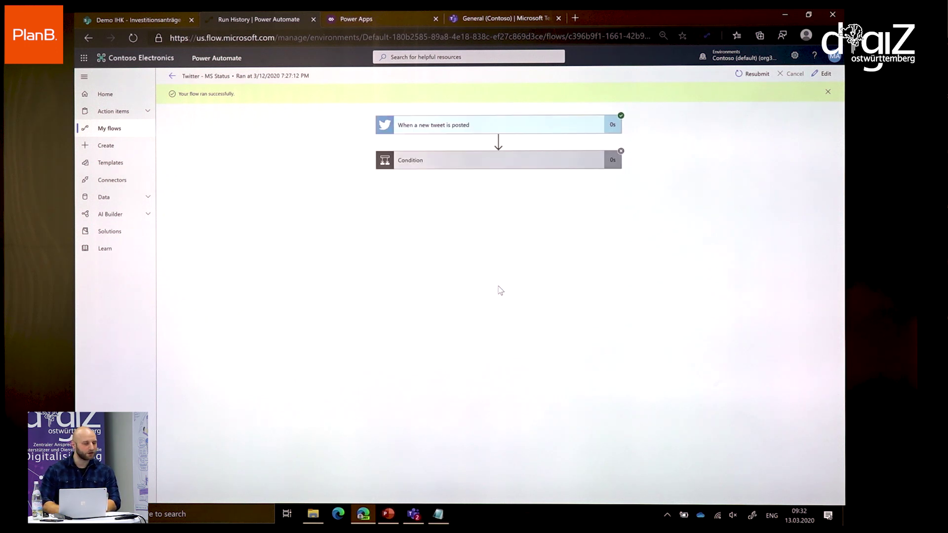
- Examine the run's condition branches and the tweet trigger's inputs and outputs, and collapse the trigger again
left_click(525, 165)
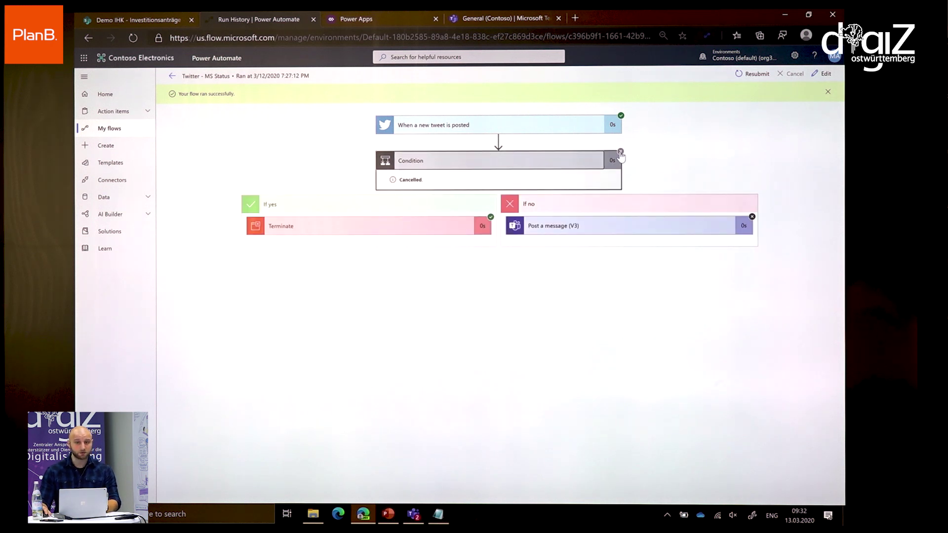
left_click(573, 130)
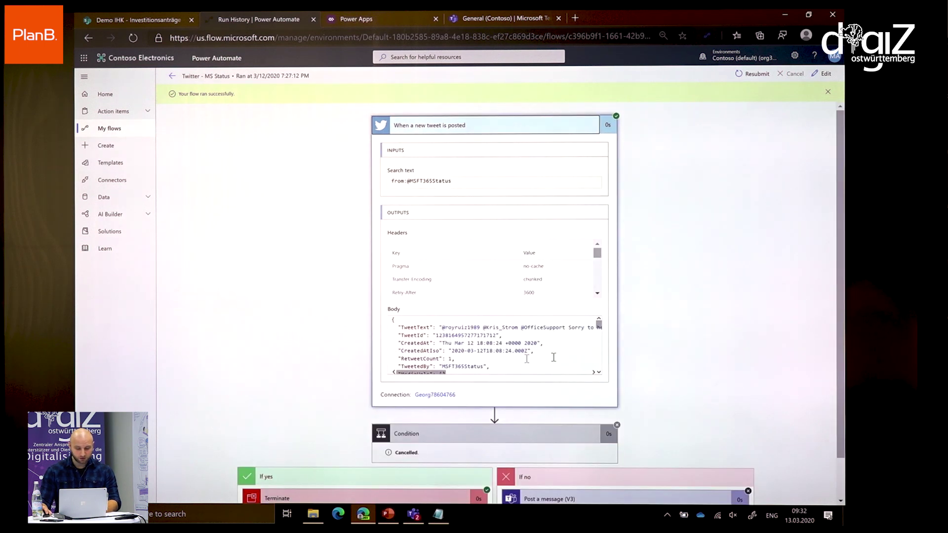
scroll(329, 388, "down", 1)
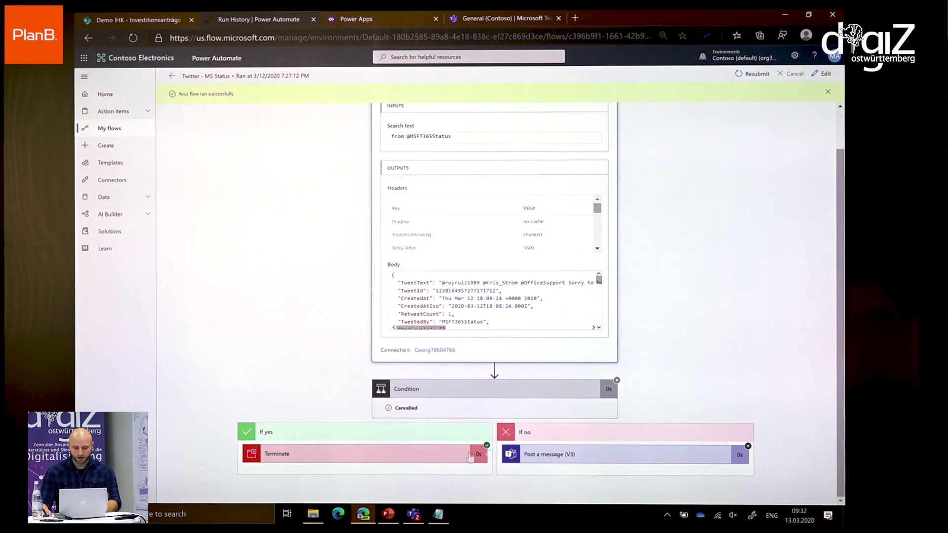
scroll(593, 392, "up", 1)
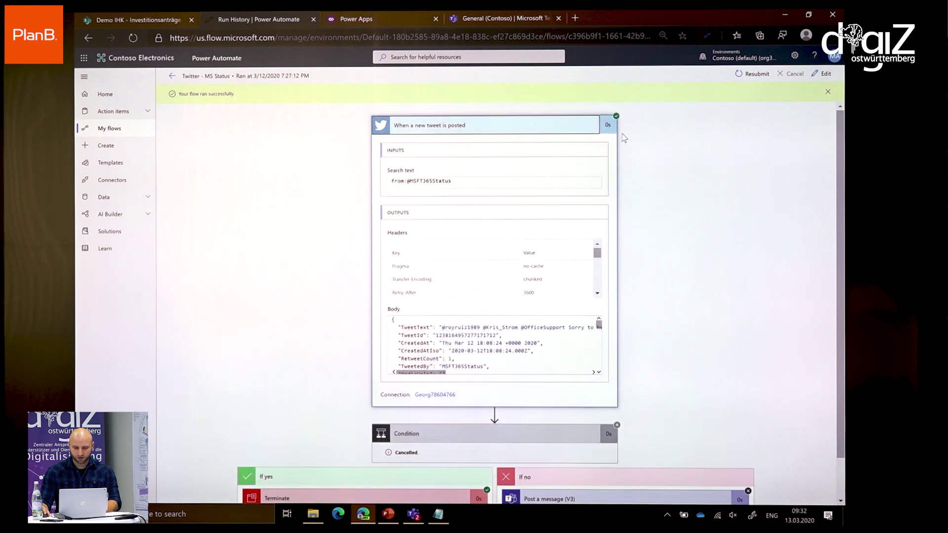
left_click(574, 123)
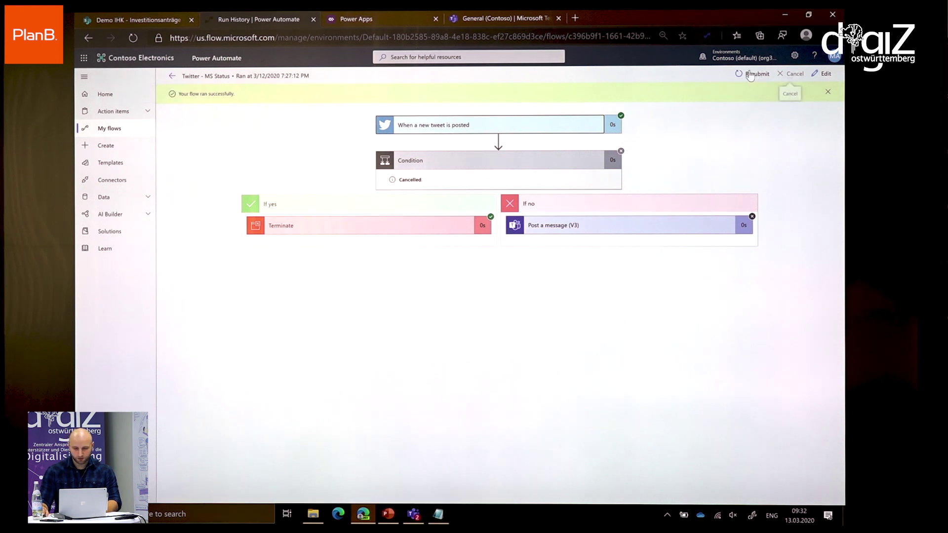
- Open the flow for editing from this run and bring up the length expression in its condition
left_click(823, 73)
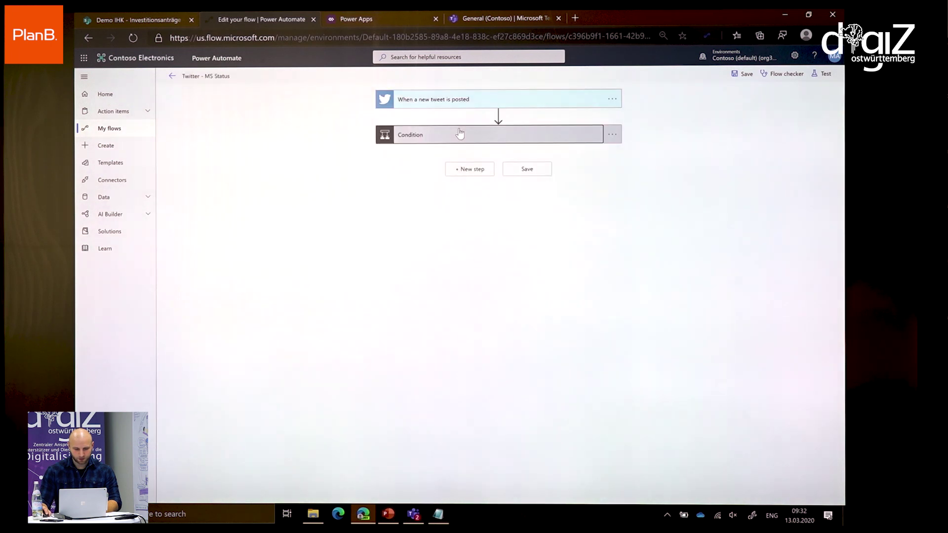
left_click(459, 134)
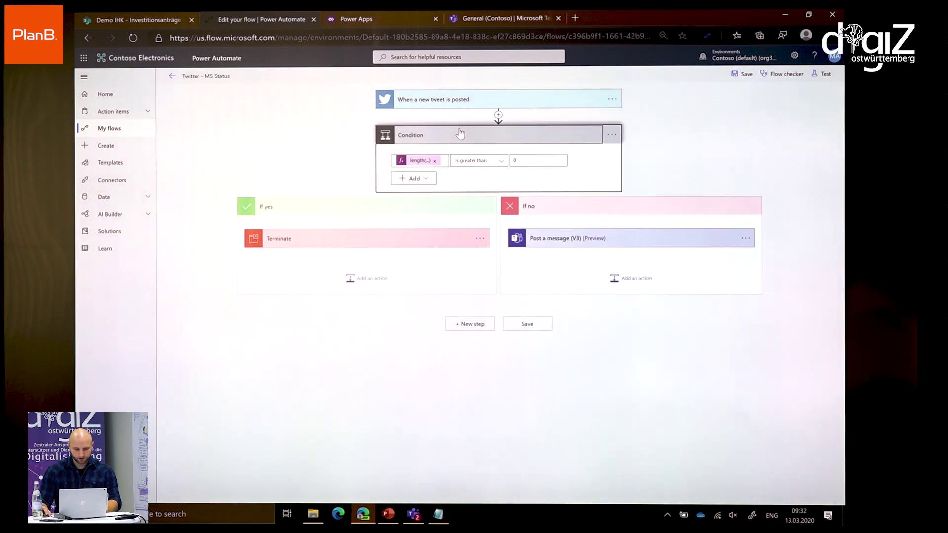
left_click(412, 160)
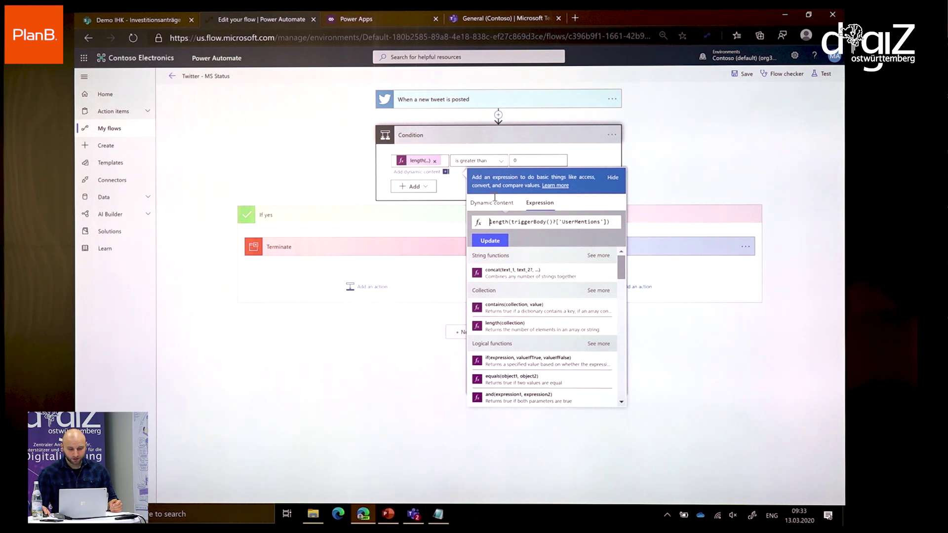
double_click(499, 221)
left_click_drag(511, 222, 608, 222)
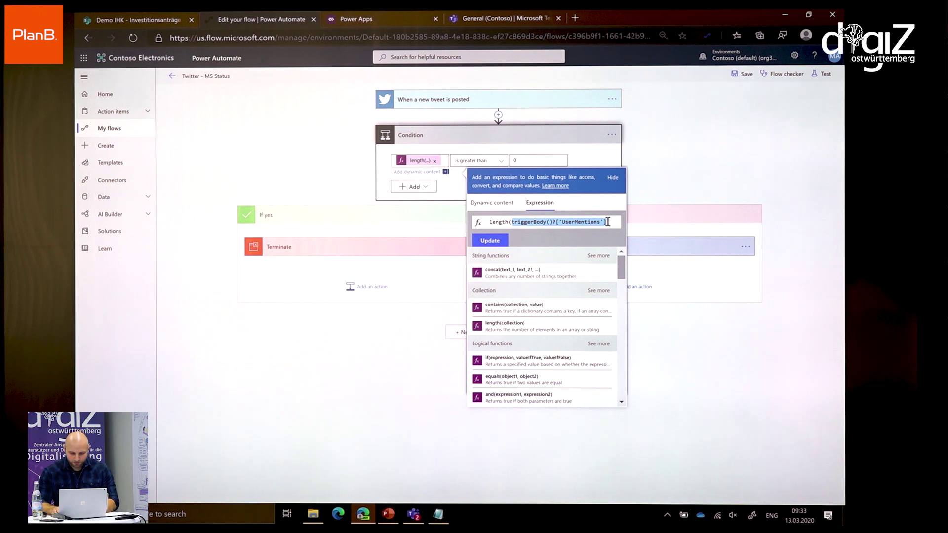
key("Delete")
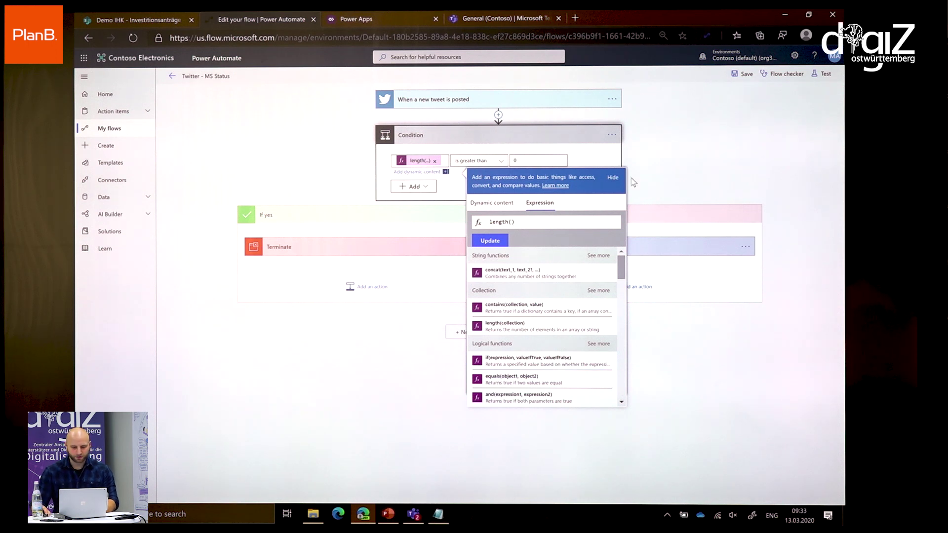
left_click(440, 101)
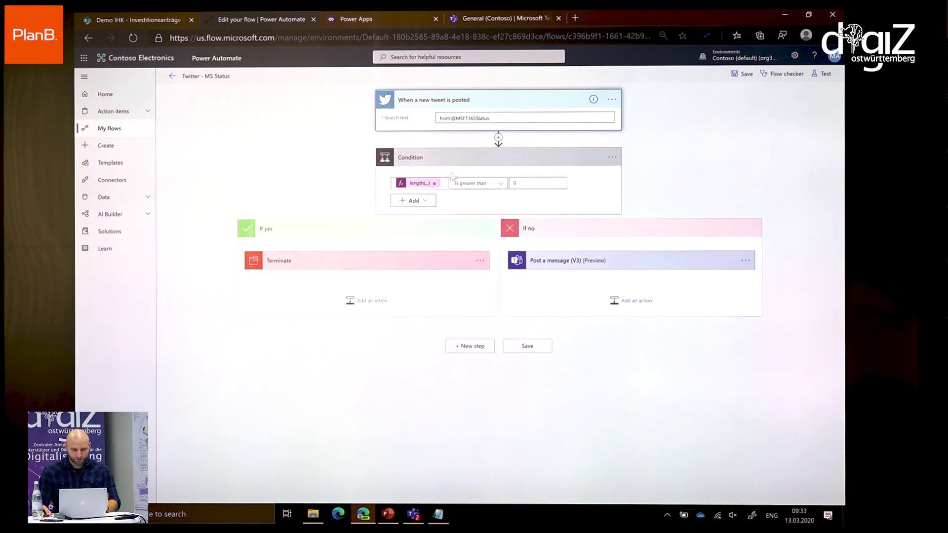
- Reopen the condition's length expression and replace its entire content with an empty length() function
left_click(423, 184)
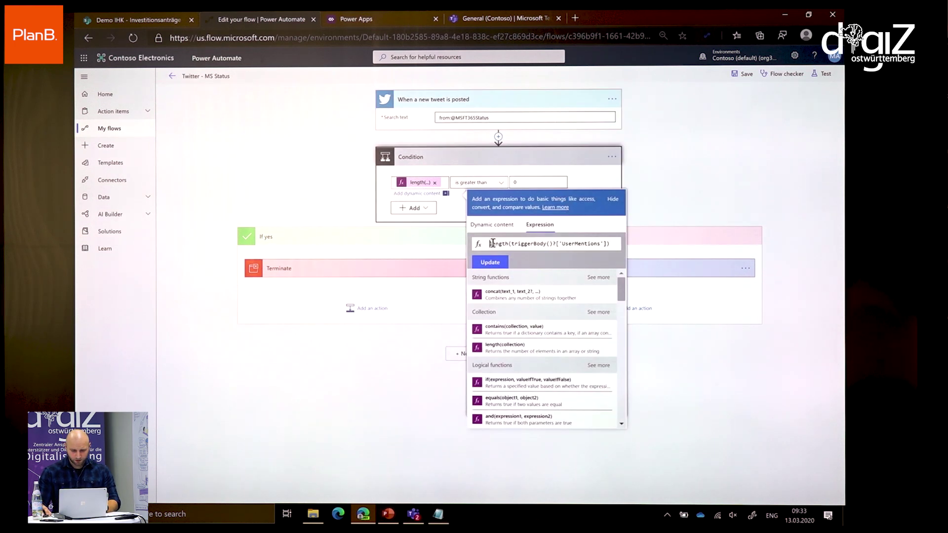
key("ctrl+a")
type("oe")
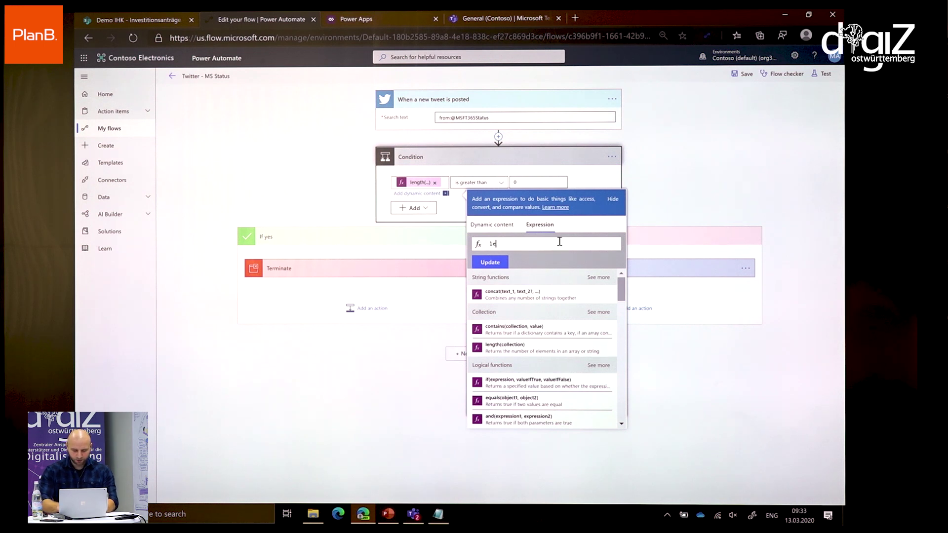
type("()")
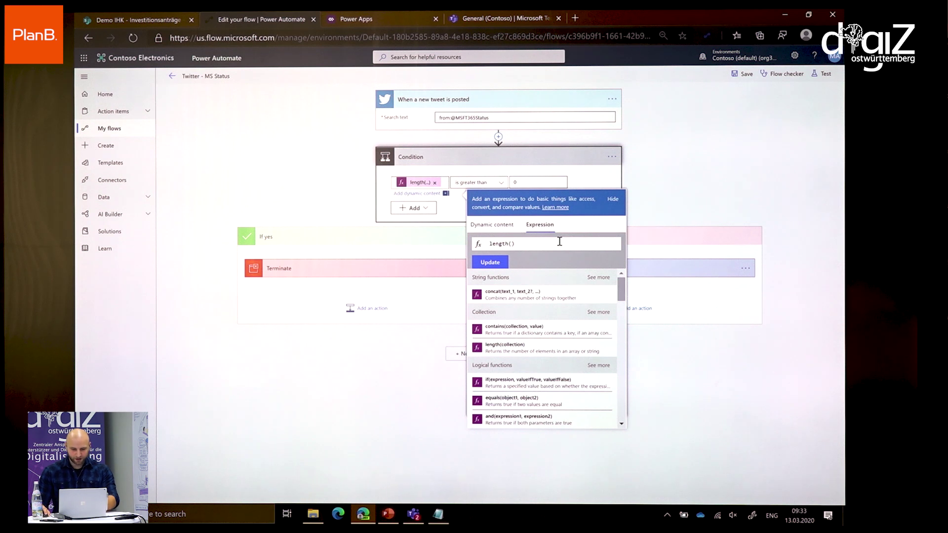
- Insert the tweet trigger's User mentions dynamic content as the argument of the length() function
left_click(495, 226)
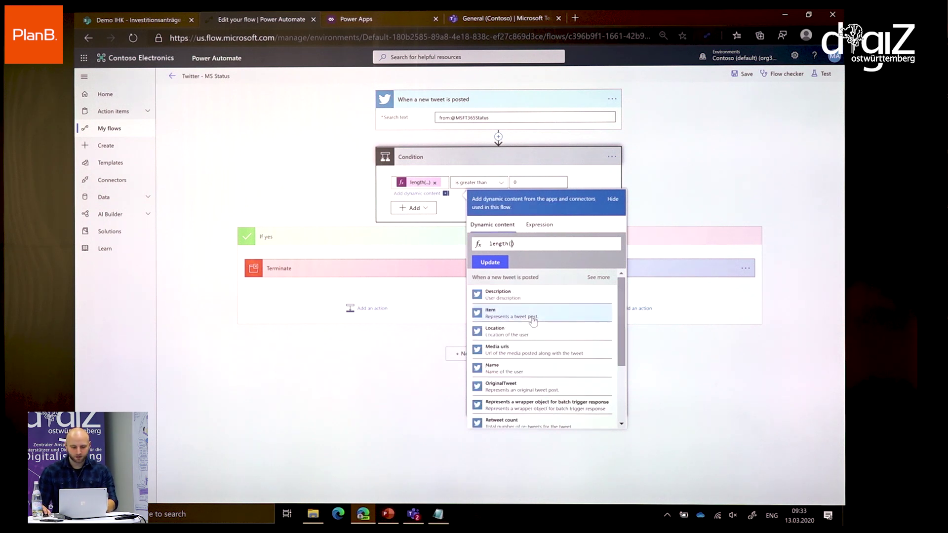
scroll(534, 345, "down", 2)
scroll(534, 345, "down", 3)
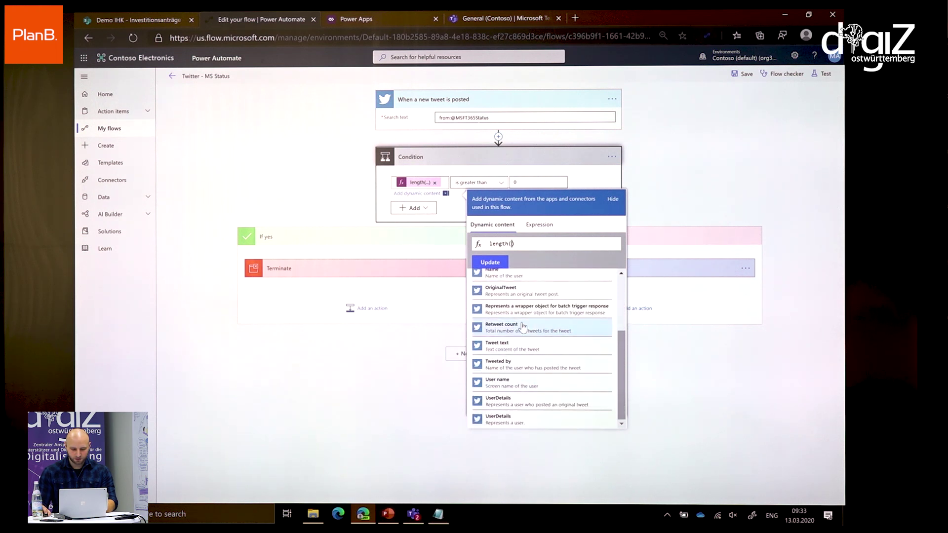
scroll(528, 348, "up", 1)
scroll(526, 345, "up", 5)
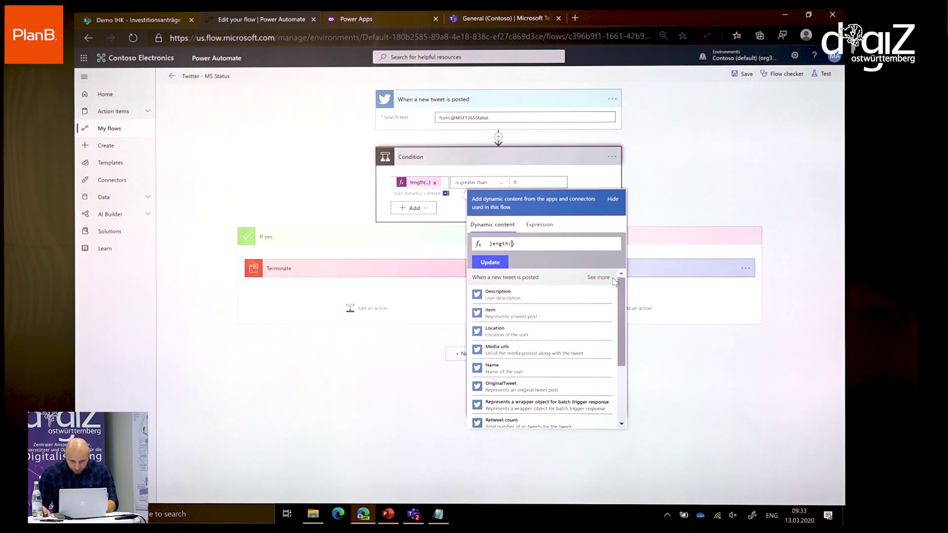
scroll(521, 337, "down", 4)
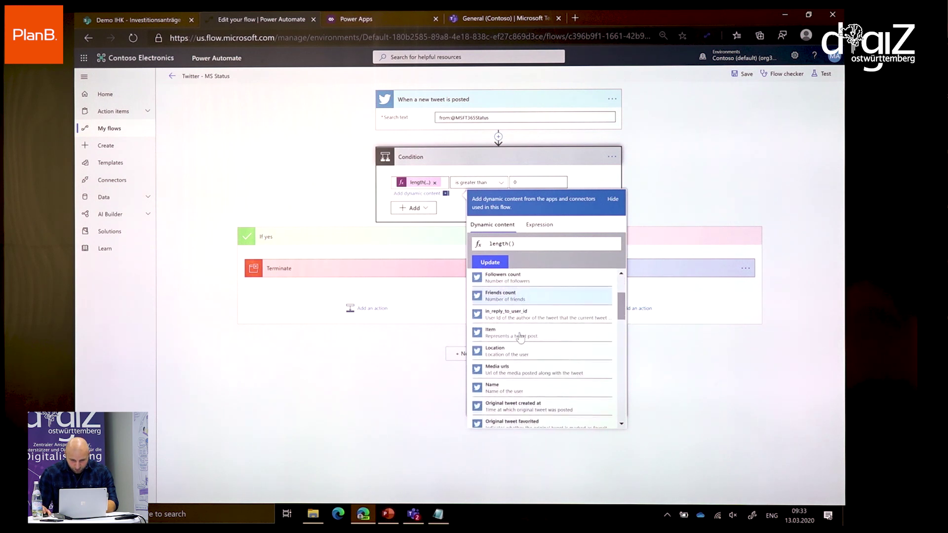
scroll(520, 337, "down", 6)
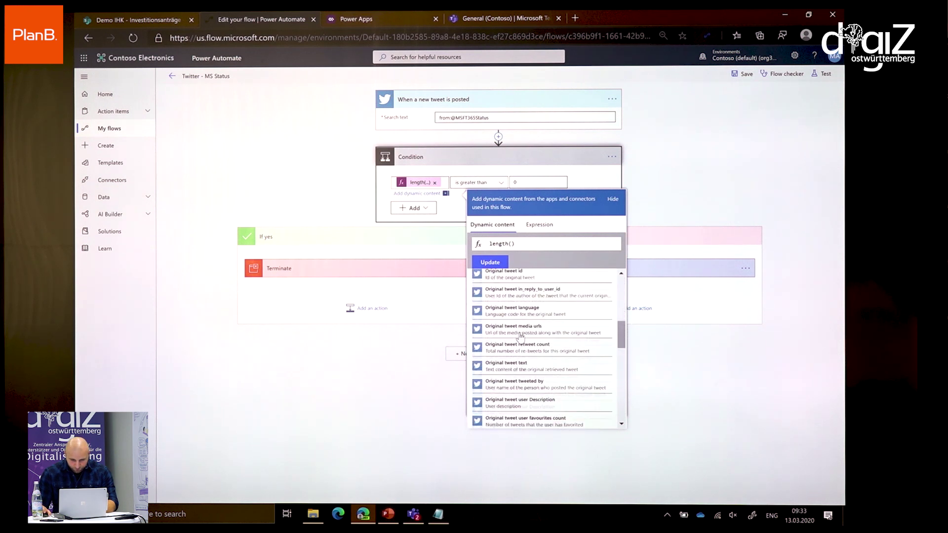
scroll(520, 338, "down", 5)
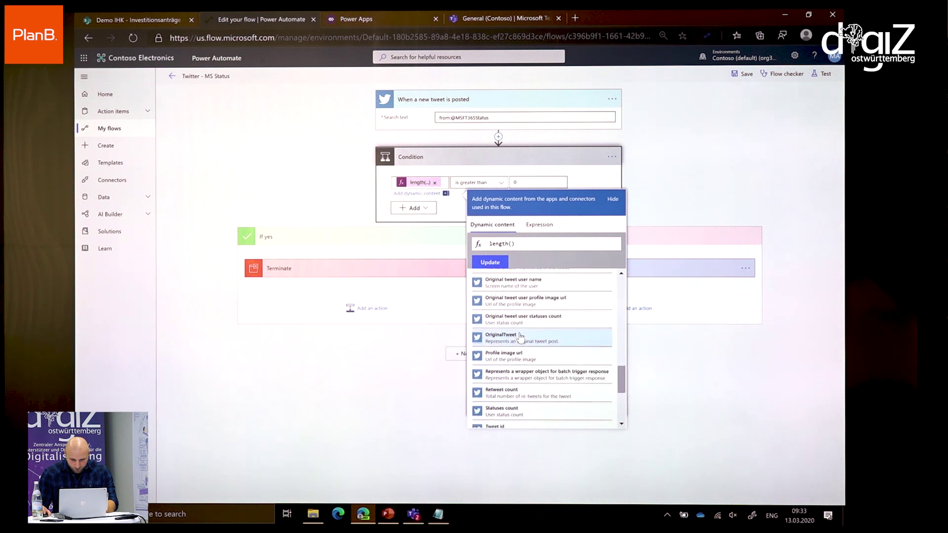
scroll(519, 388, "down", 2)
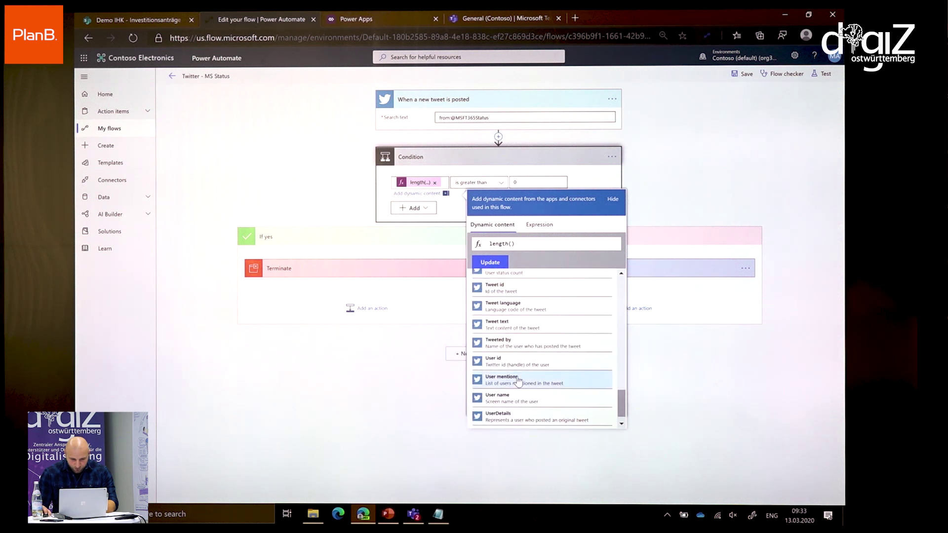
left_click(518, 381)
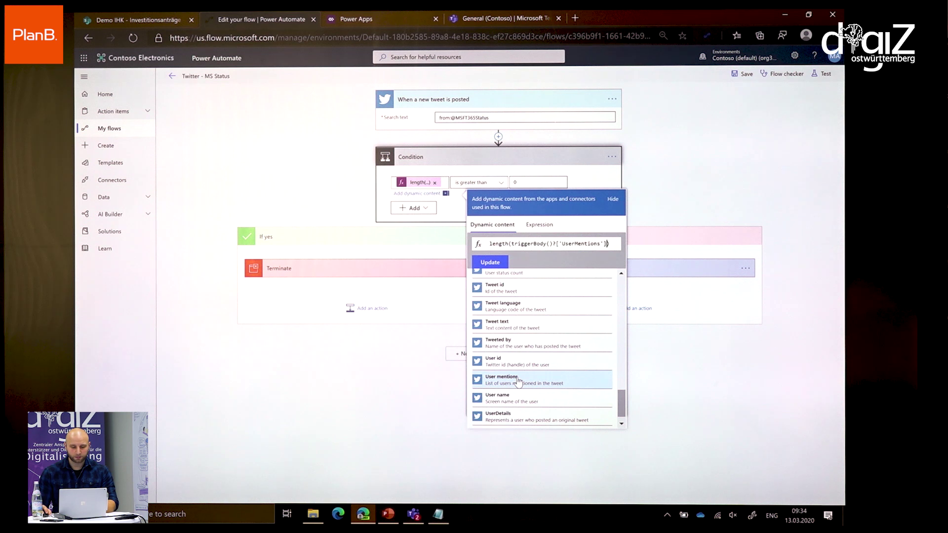
- Update the condition with the length(triggerBody()?['UserMentions']) expression and save the Twitter - MS Status flow
left_click_drag(514, 243, 608, 245)
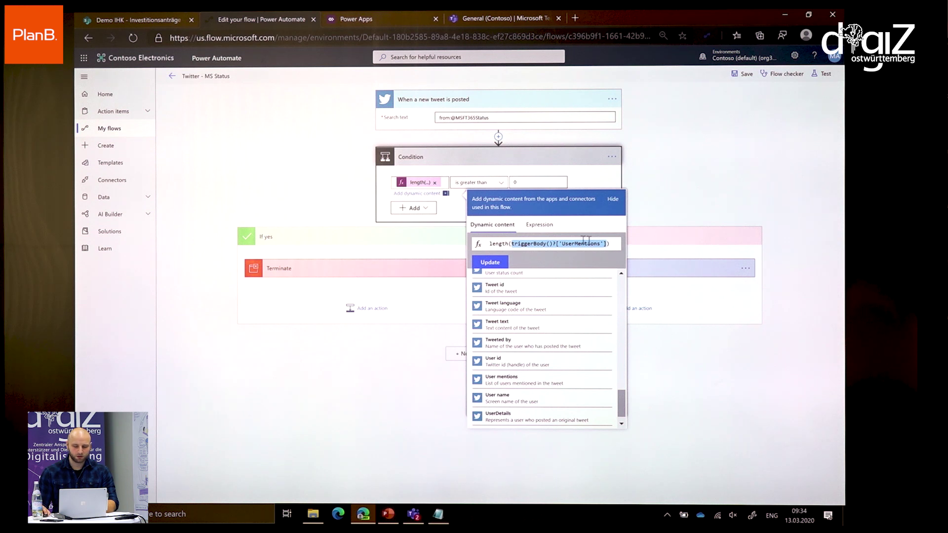
left_click(492, 263)
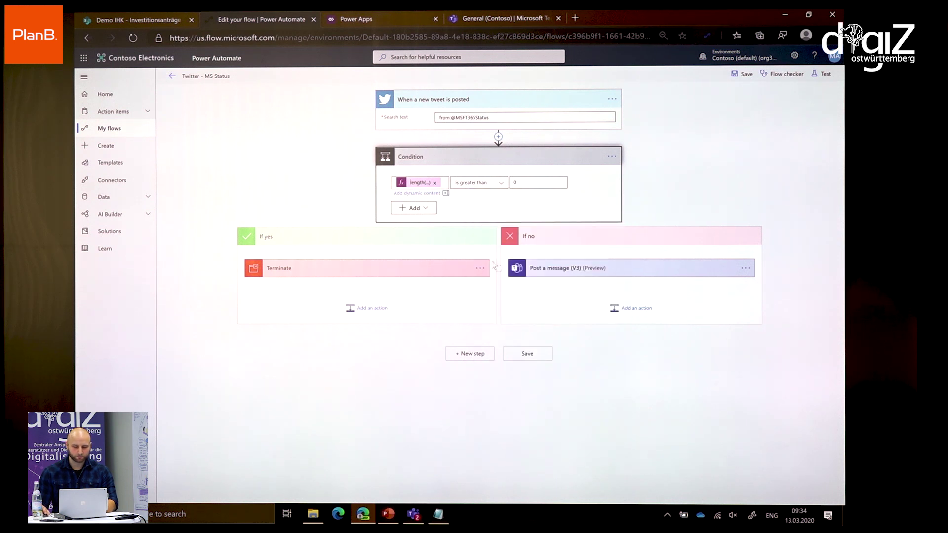
left_click(745, 75)
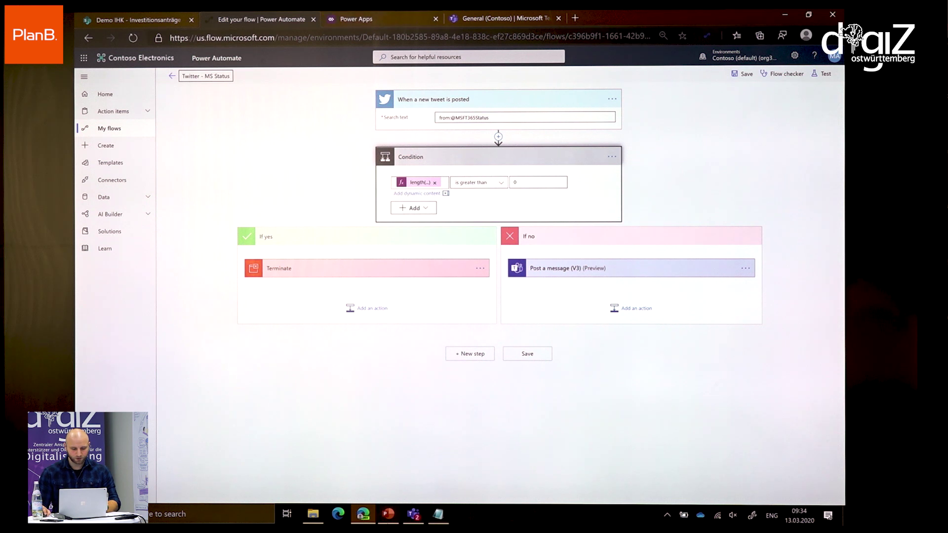
- Look at the Demonstration slide in PowerPoint, and return to the browser to examine the Demo IHK site's Investitionsanträge list
left_click(390, 518)
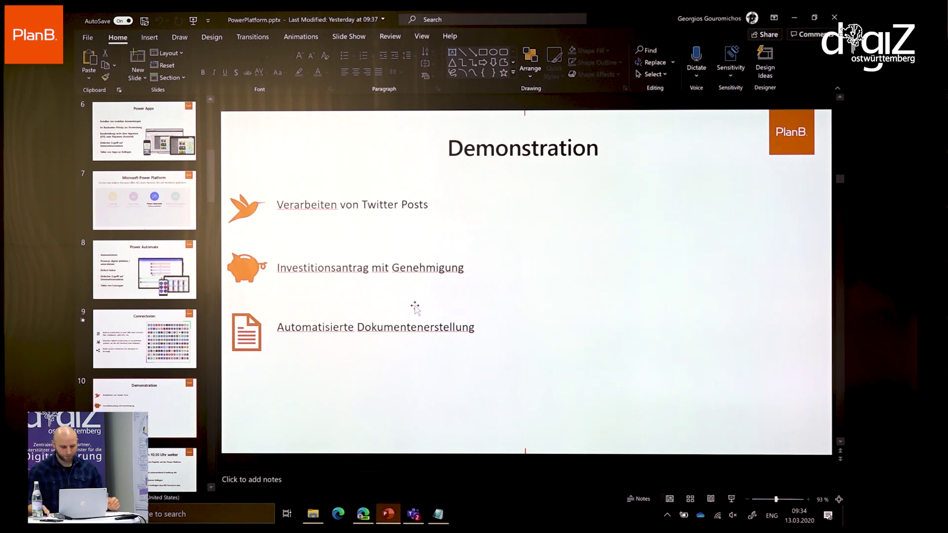
left_click(365, 515)
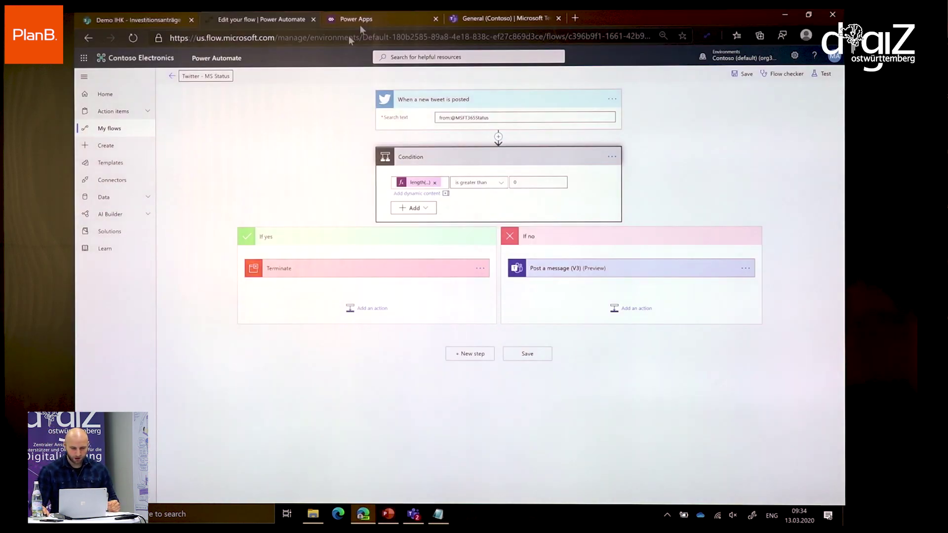
left_click(135, 19)
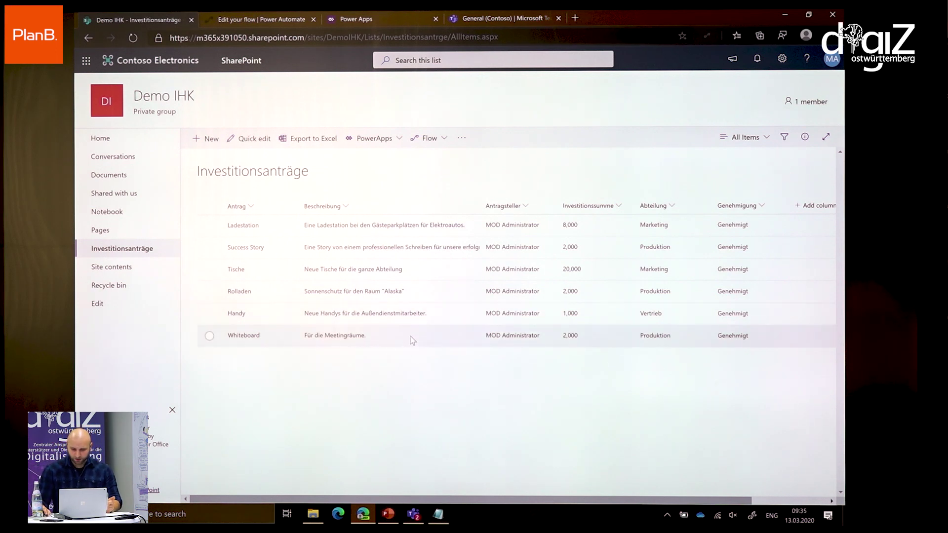
left_click(515, 248)
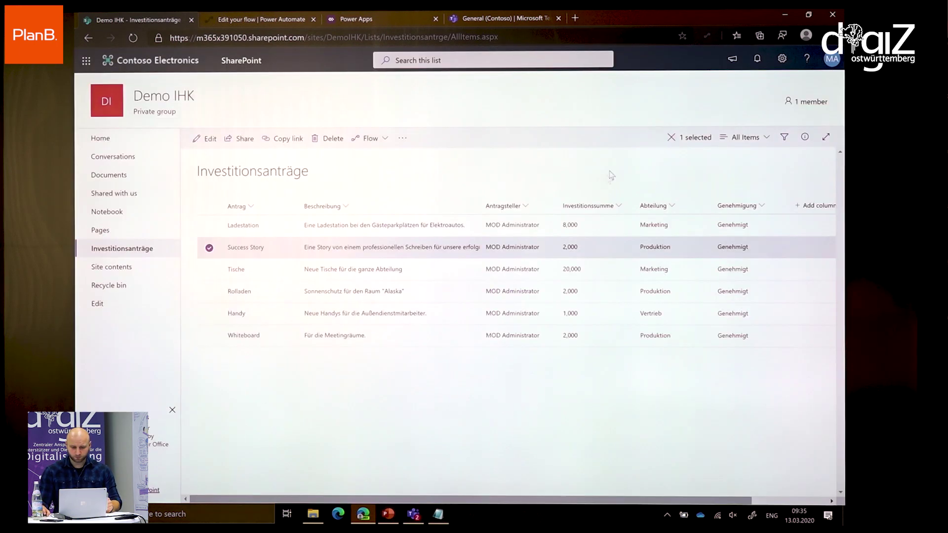
left_click(664, 71)
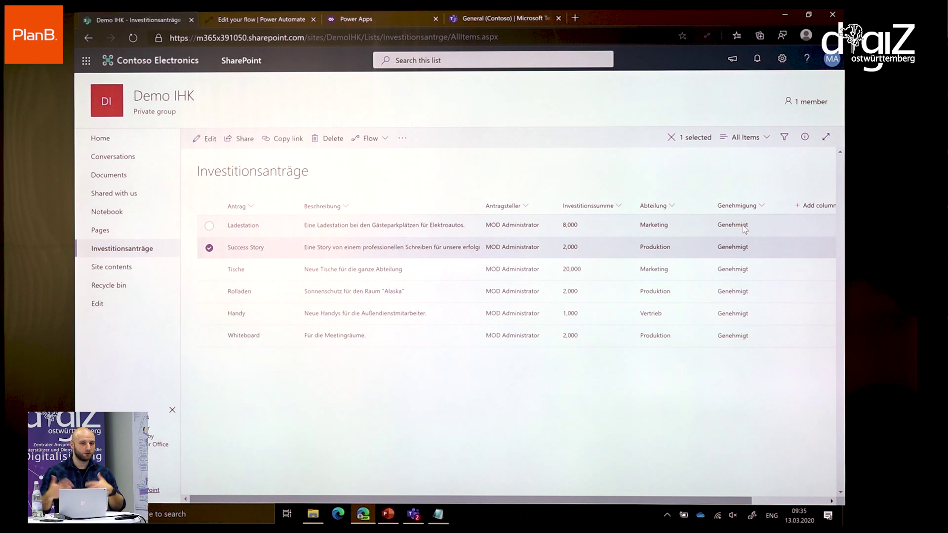
left_click(315, 186)
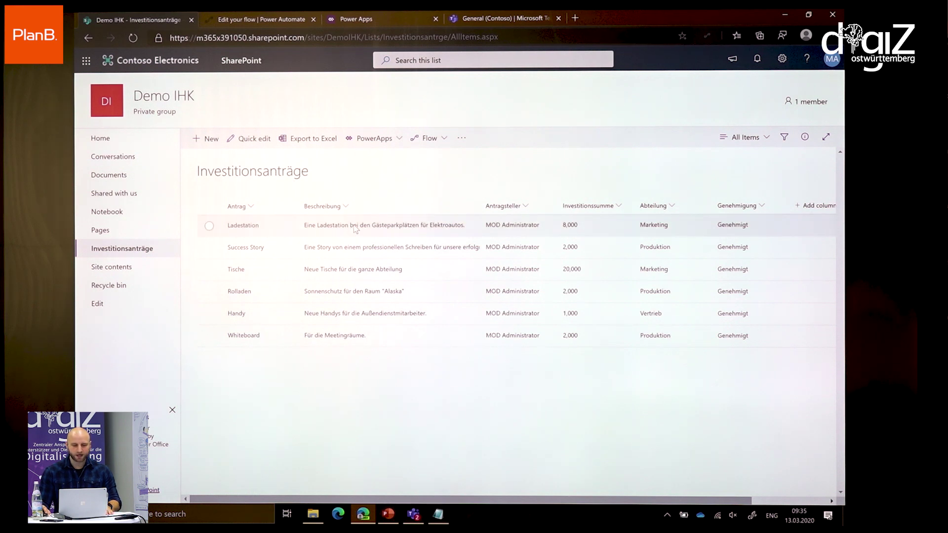
- Switch to the Power Apps apps list, view the new app types and the canvas app starting options, and close that page
left_click(363, 16)
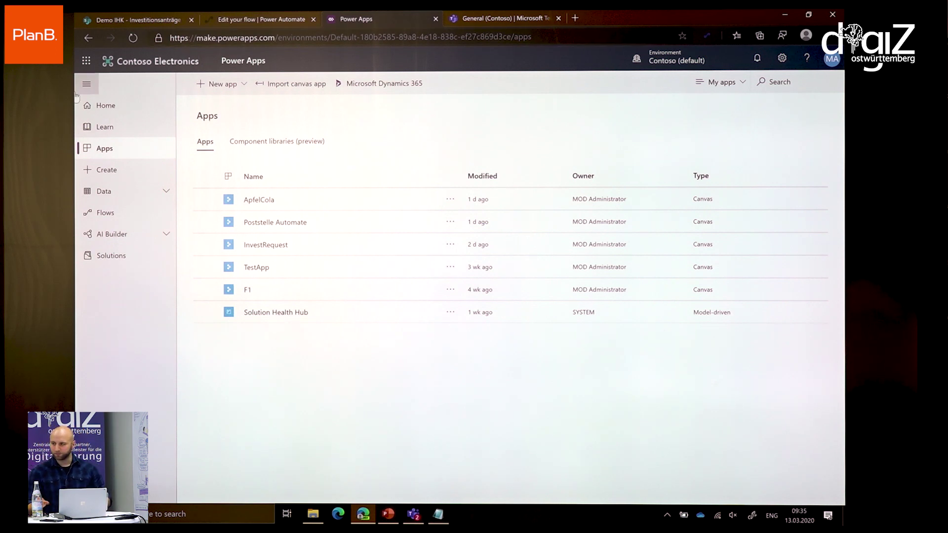
left_click(212, 87)
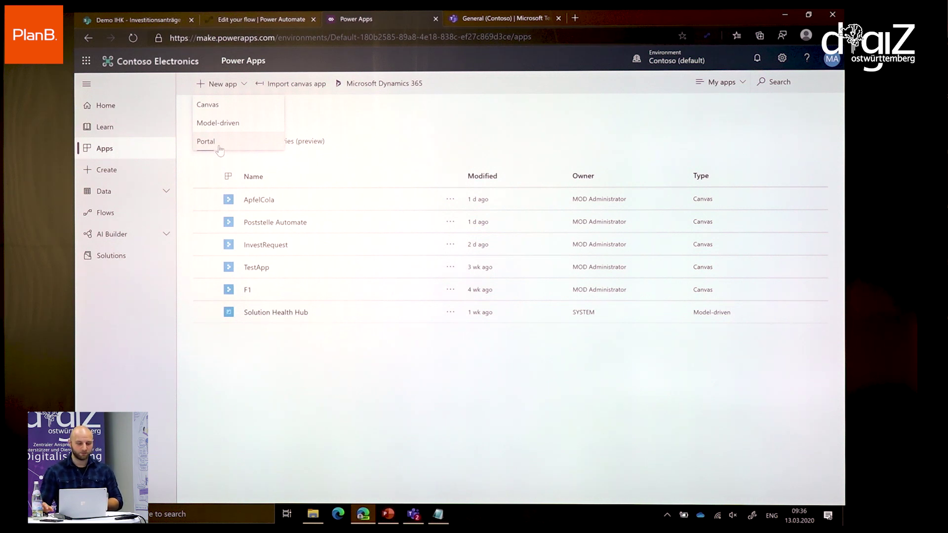
left_click(230, 104)
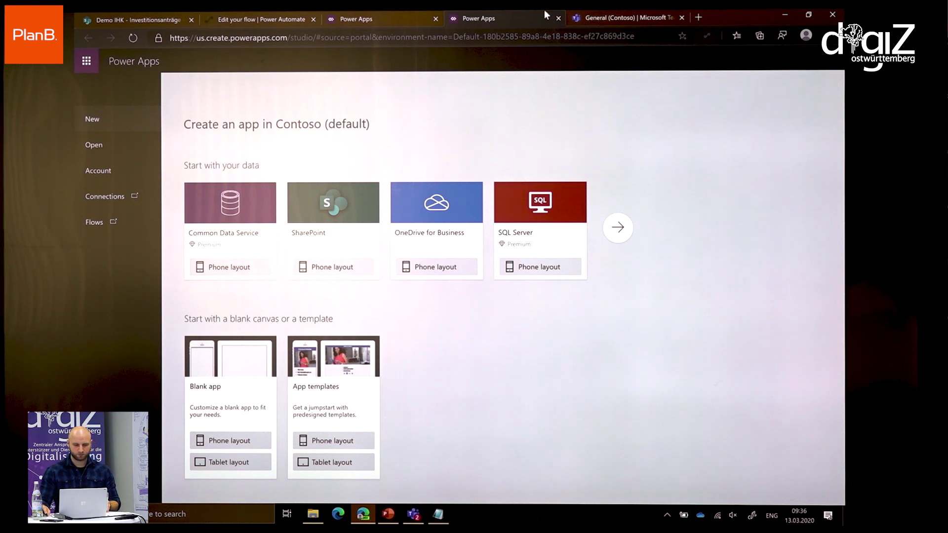
left_click(558, 17)
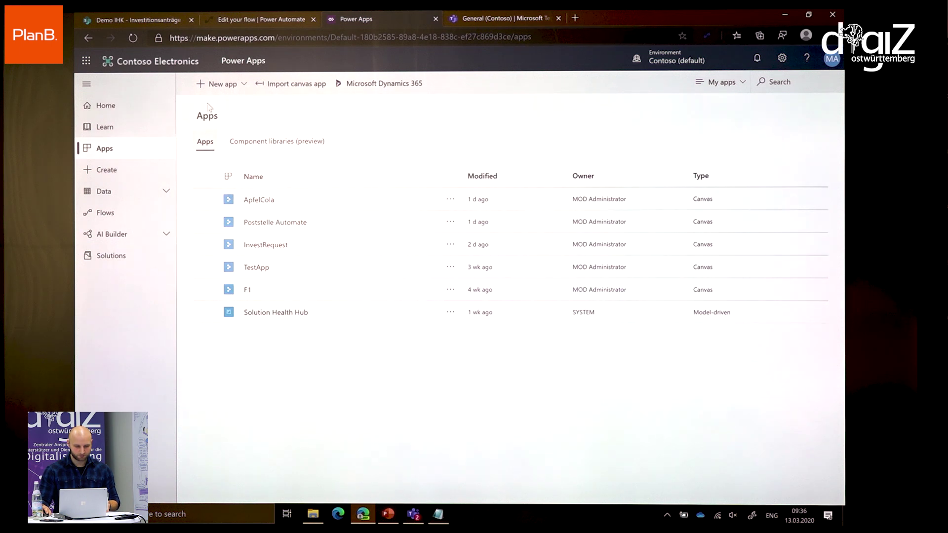
- Create a blank canvas app named InvestRequestIHK in Phone format from the Power Apps home page
left_click(102, 105)
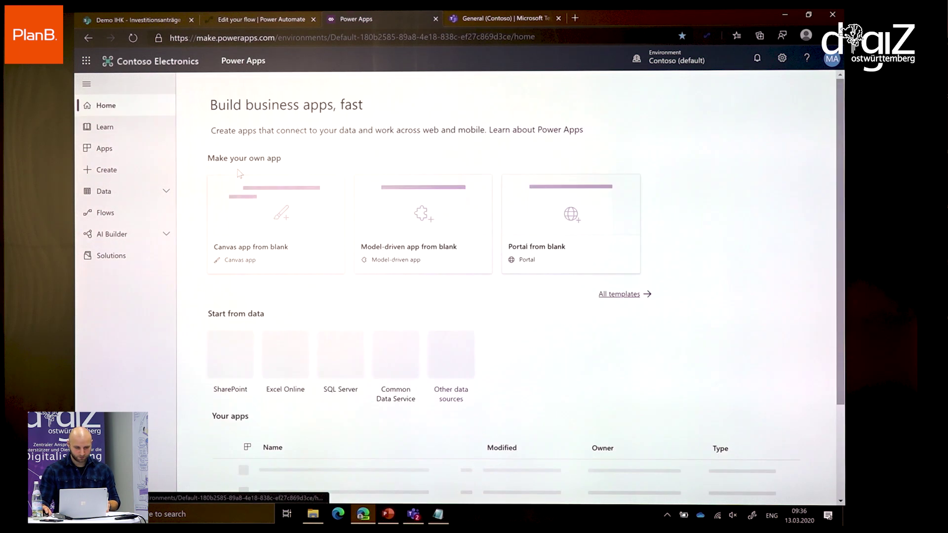
left_click(240, 176)
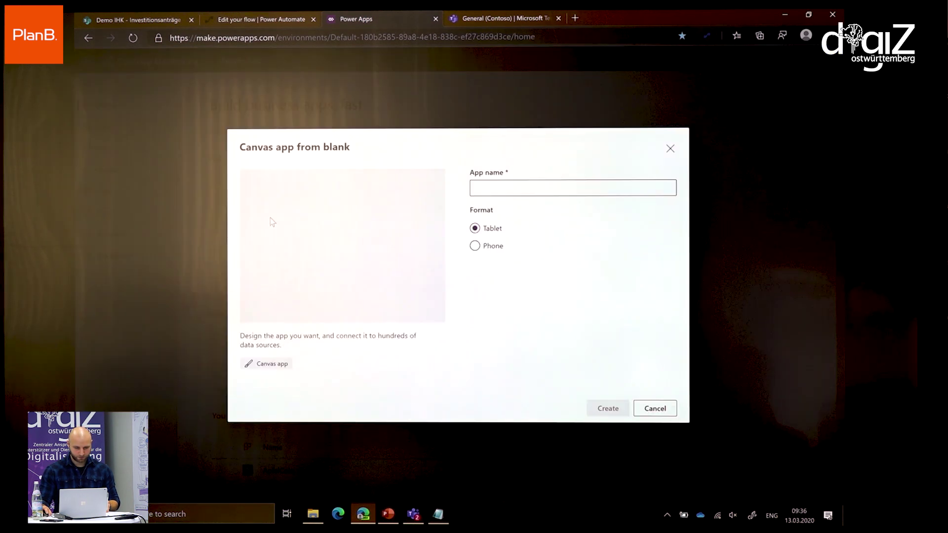
left_click(519, 186)
left_click(670, 149)
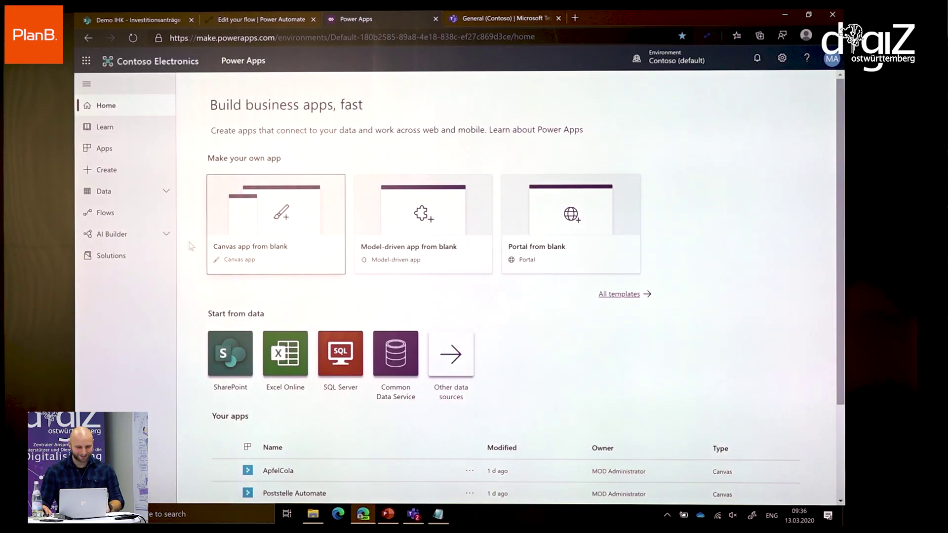
left_click(276, 218)
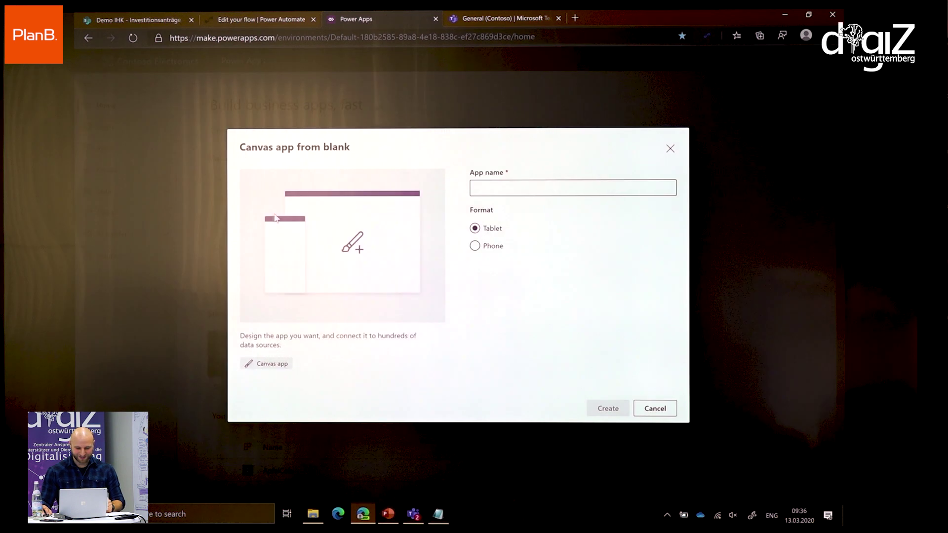
left_click(500, 186)
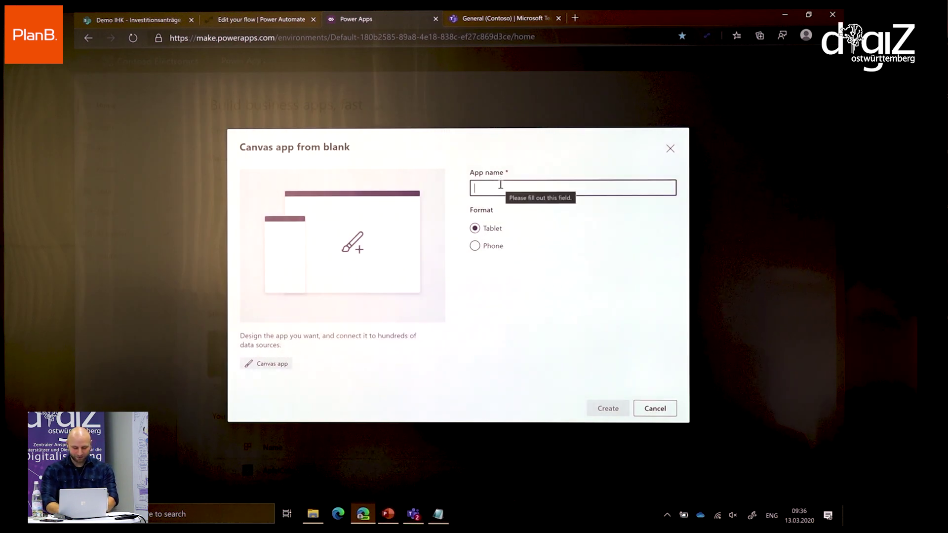
type("InvestR")
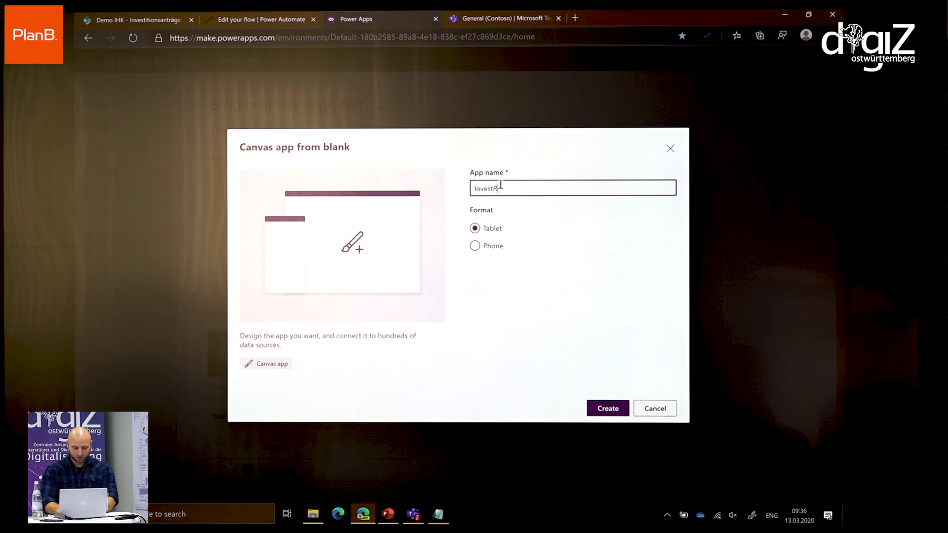
type("equest")
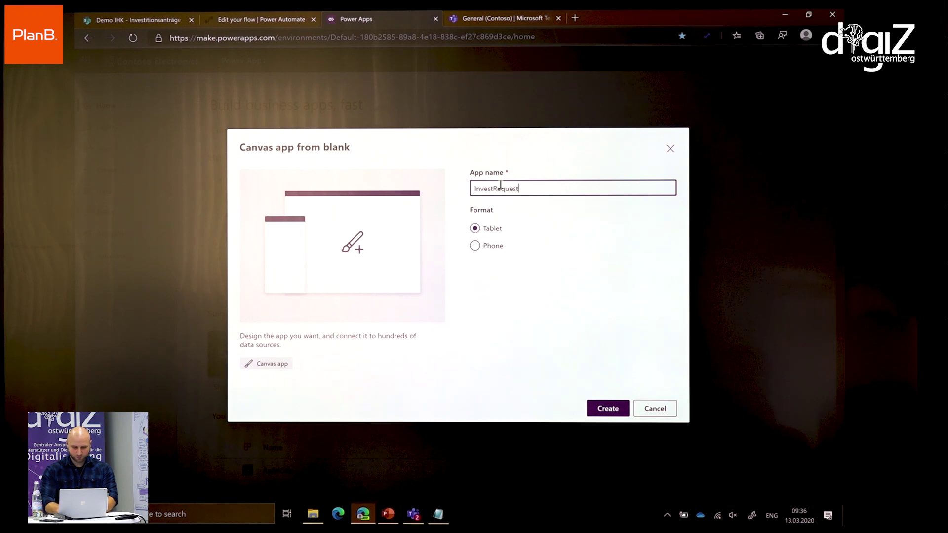
type("IHK")
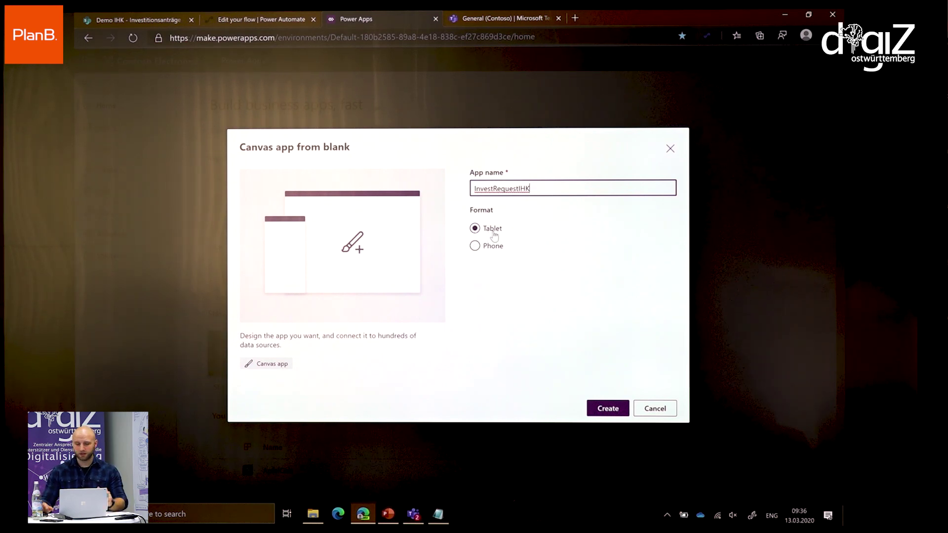
left_click(494, 246)
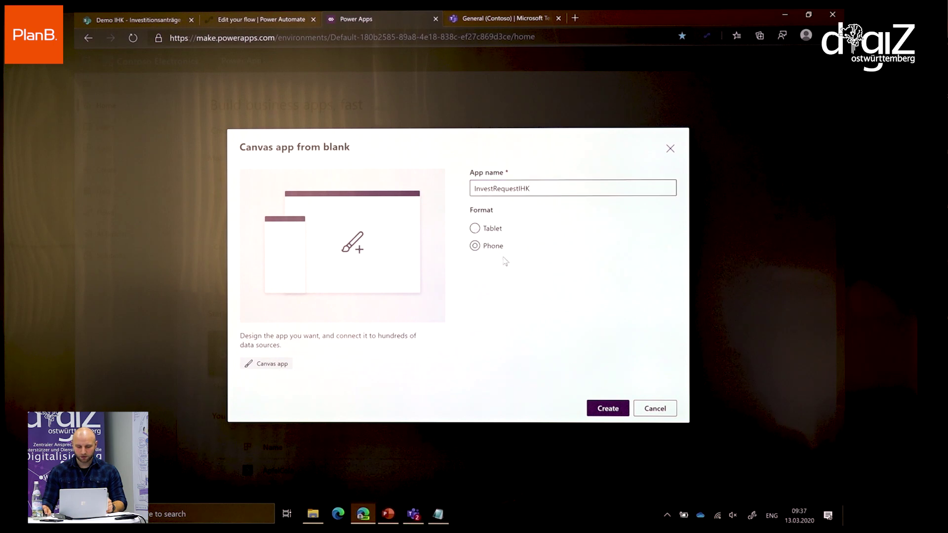
left_click(607, 409)
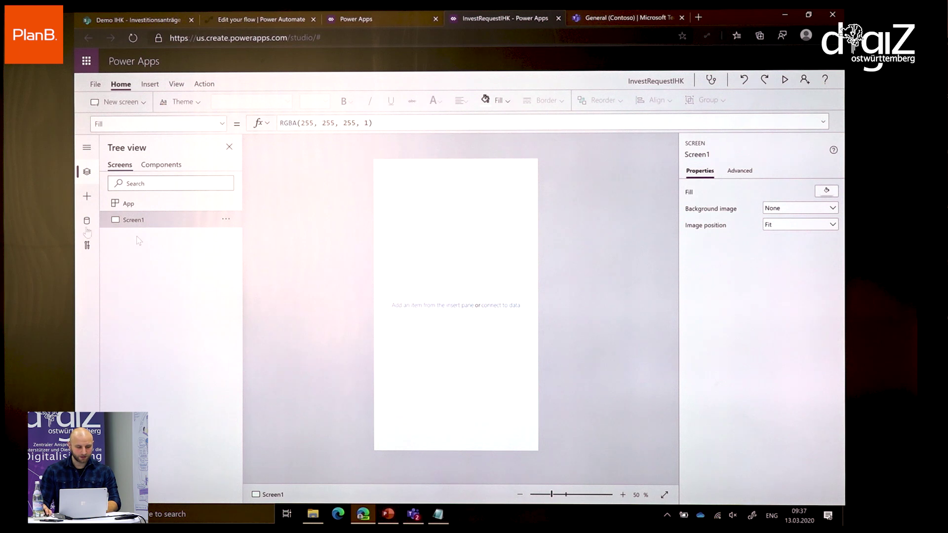
- Start adding a SharePoint data source to the app using the existing SharePoint connection
left_click(87, 224)
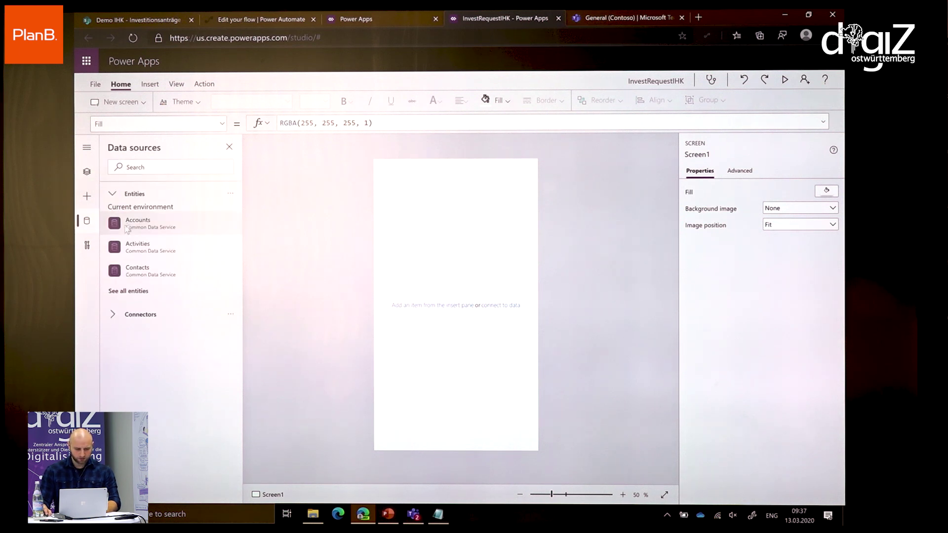
left_click(114, 316)
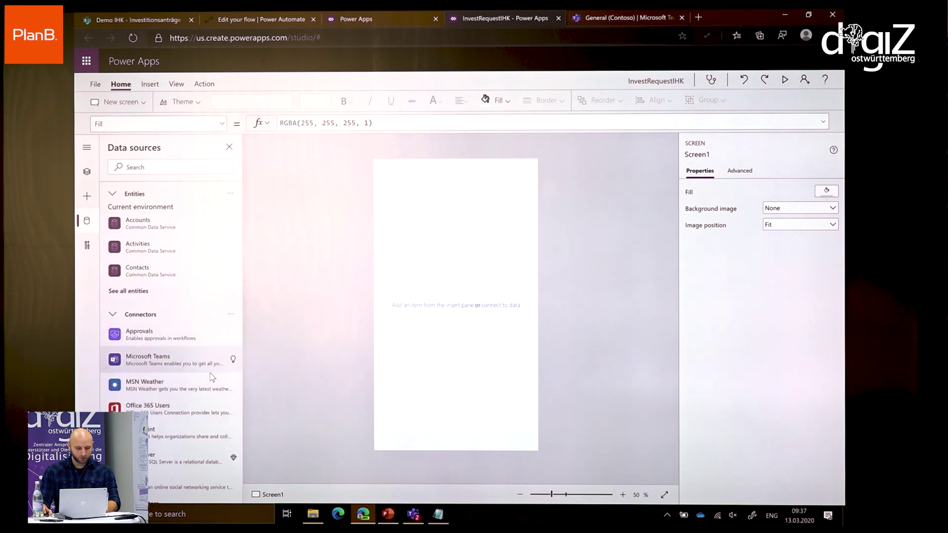
scroll(193, 355, "down", 1)
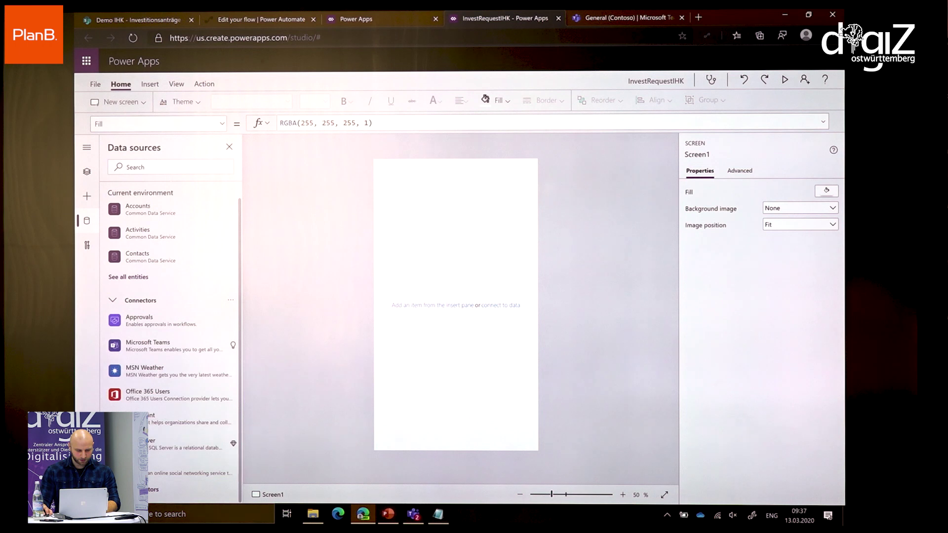
mouse_move(154, 428)
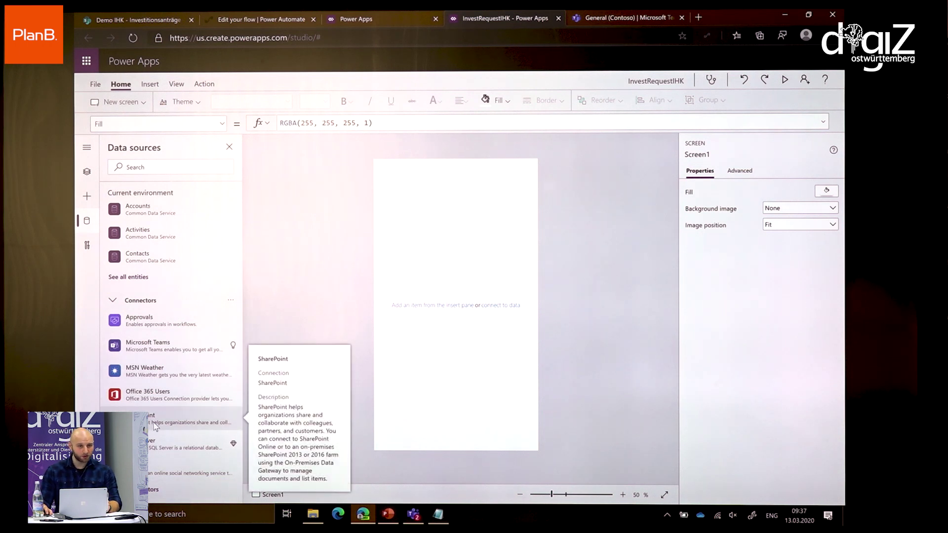
left_click(154, 428)
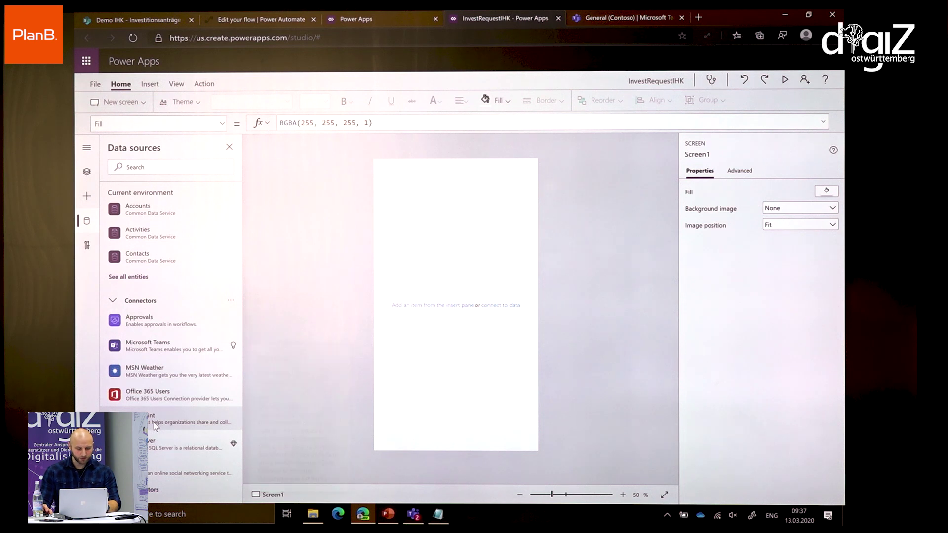
mouse_move(352, 347)
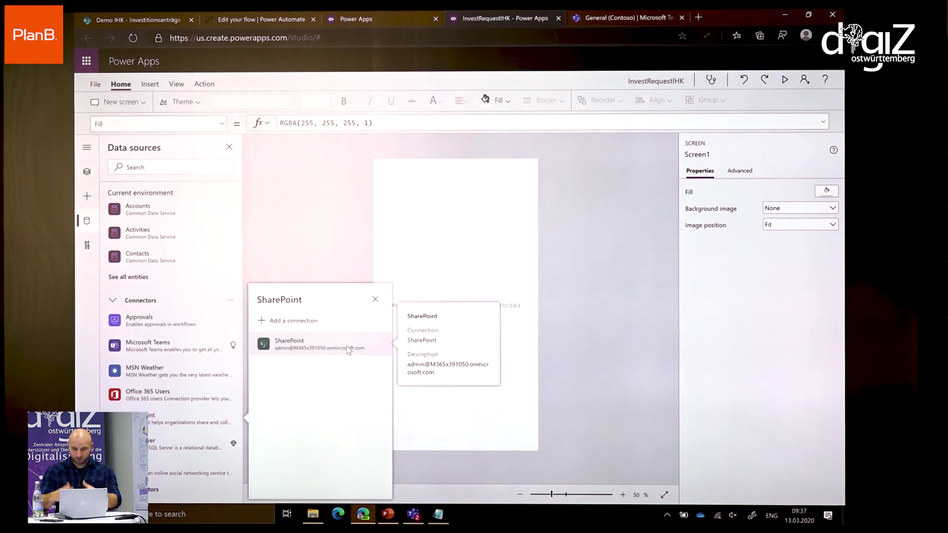
left_click(347, 351)
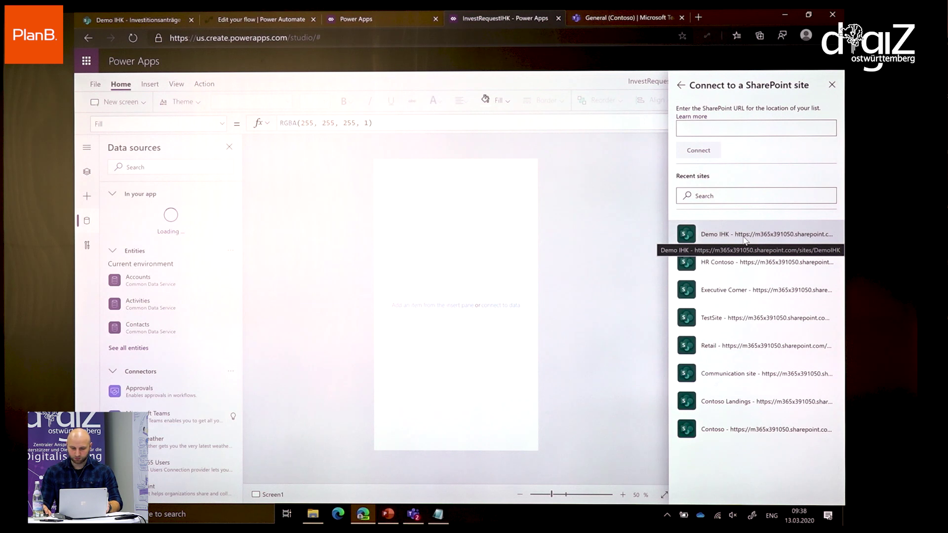
- Choose the Demo IHK site and connect the app to its Investitionsanträge list
left_click(745, 236)
left_click(718, 154)
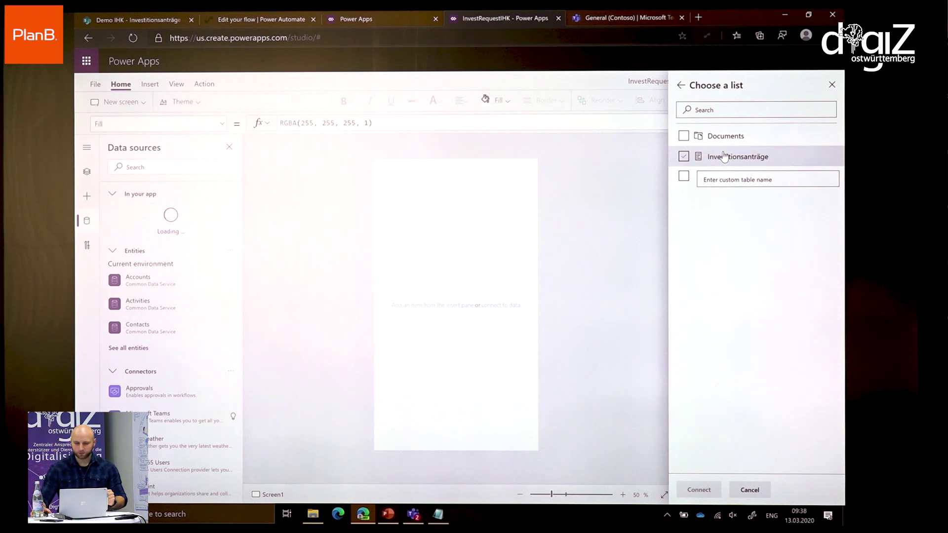
left_click(733, 139)
left_click(731, 162)
left_click(730, 142)
left_click(731, 162)
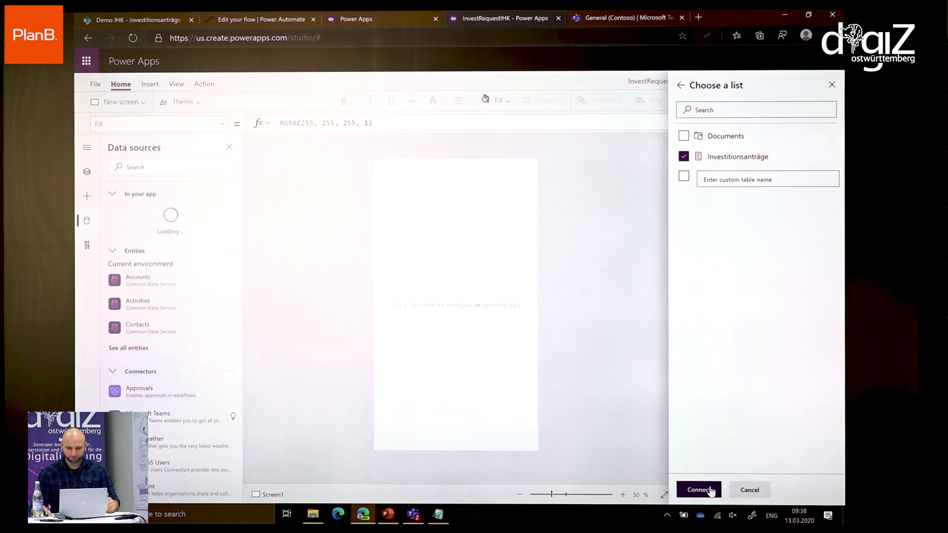
left_click(710, 490)
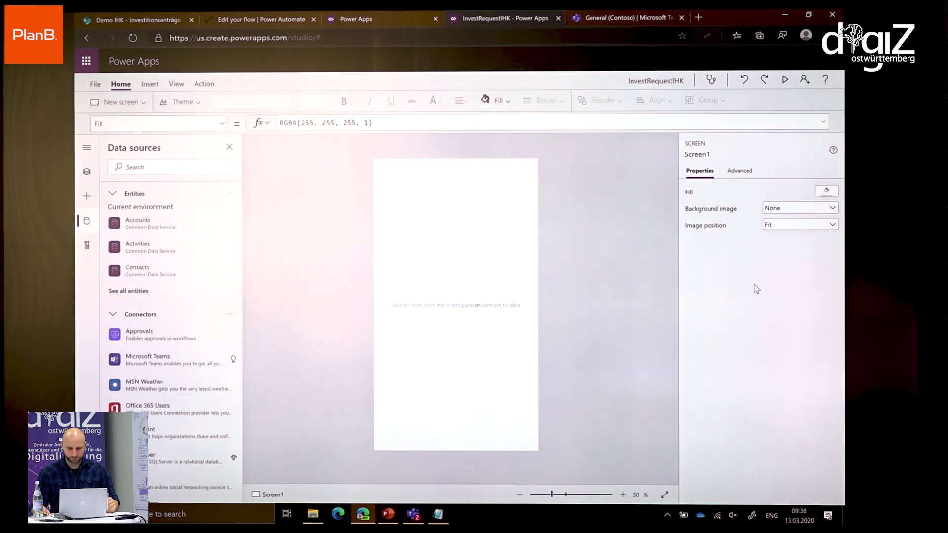
- Return to the app's screen structure and display Screen1's advanced properties
left_click(87, 172)
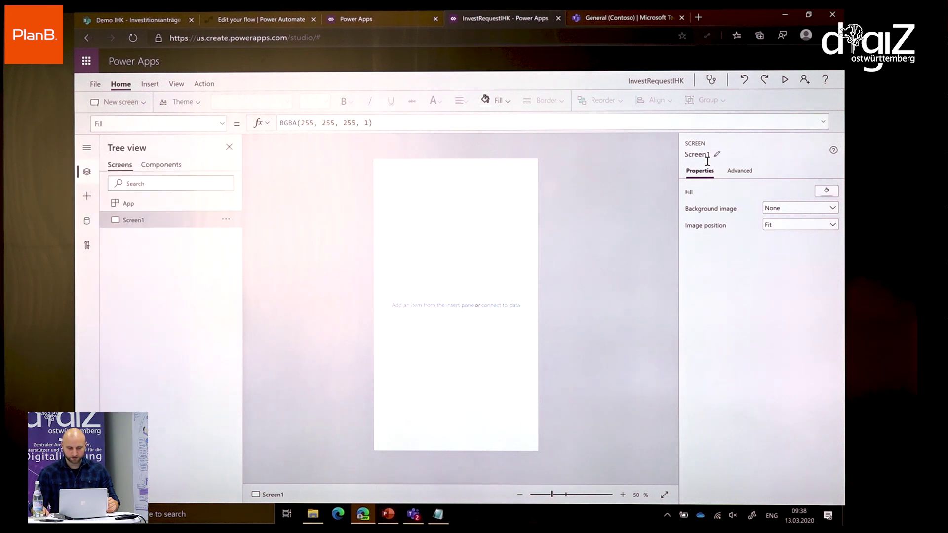
left_click(744, 175)
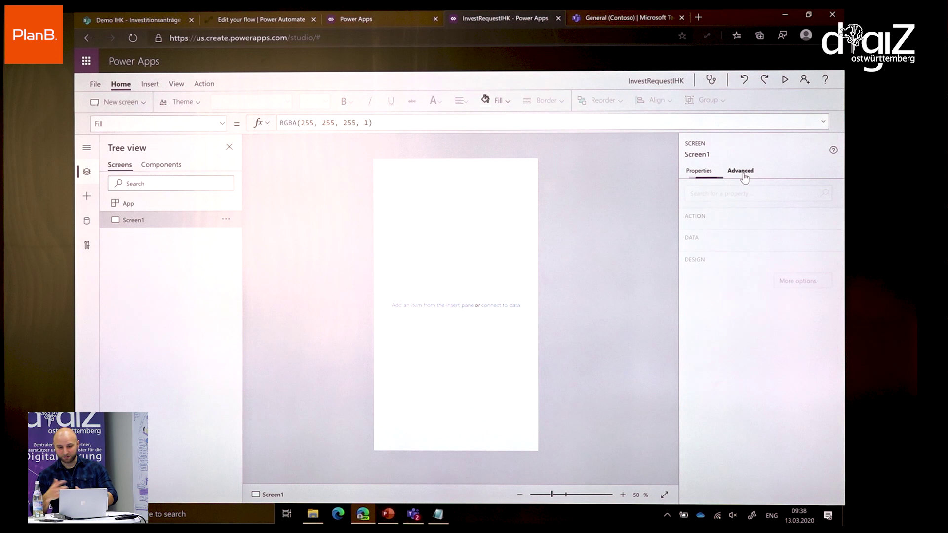
left_click(705, 173)
left_click(738, 173)
left_click(441, 199)
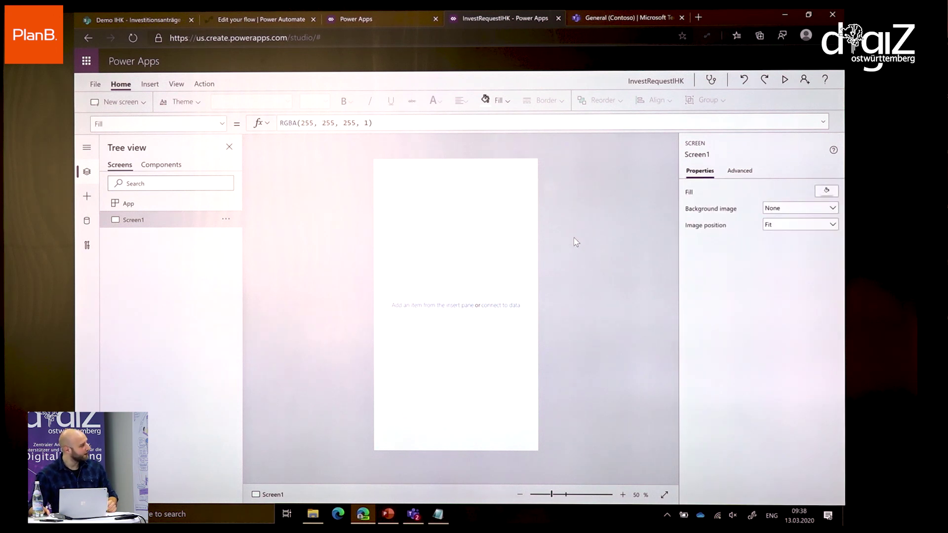
- Insert a label on Screen1 and clear its default text
left_click(152, 87)
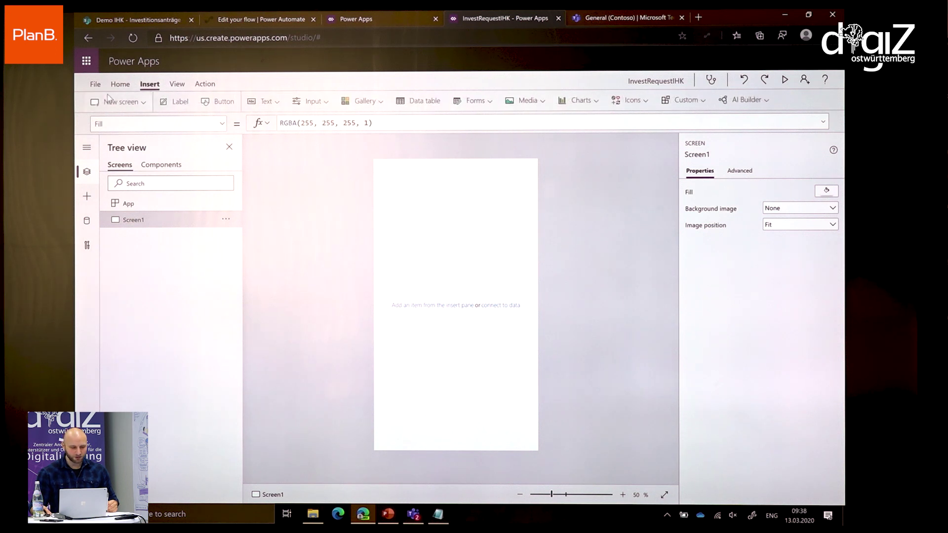
left_click(141, 102)
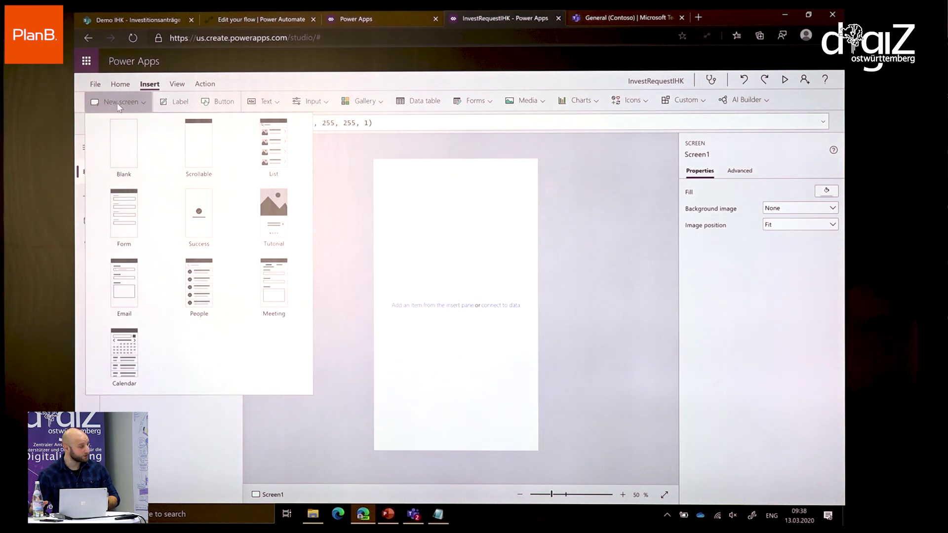
left_click(181, 104)
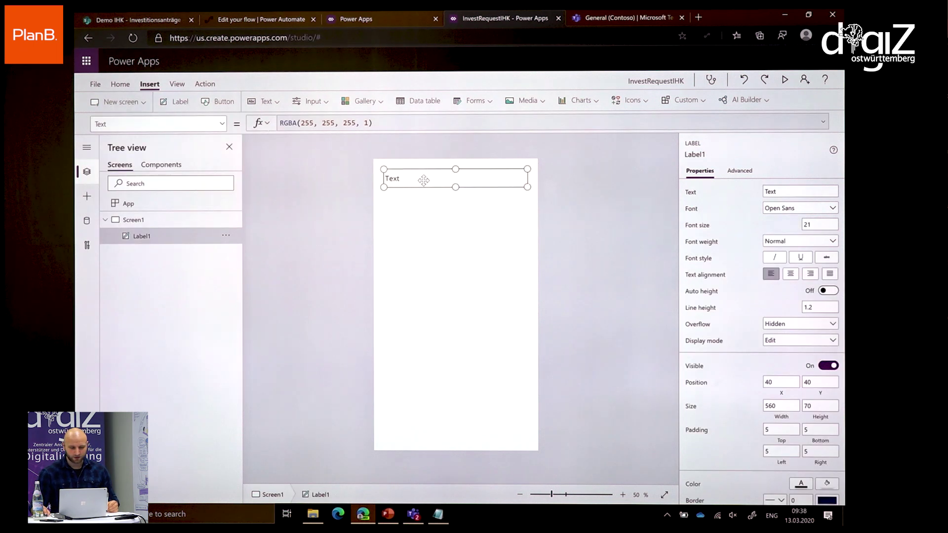
double_click(307, 120)
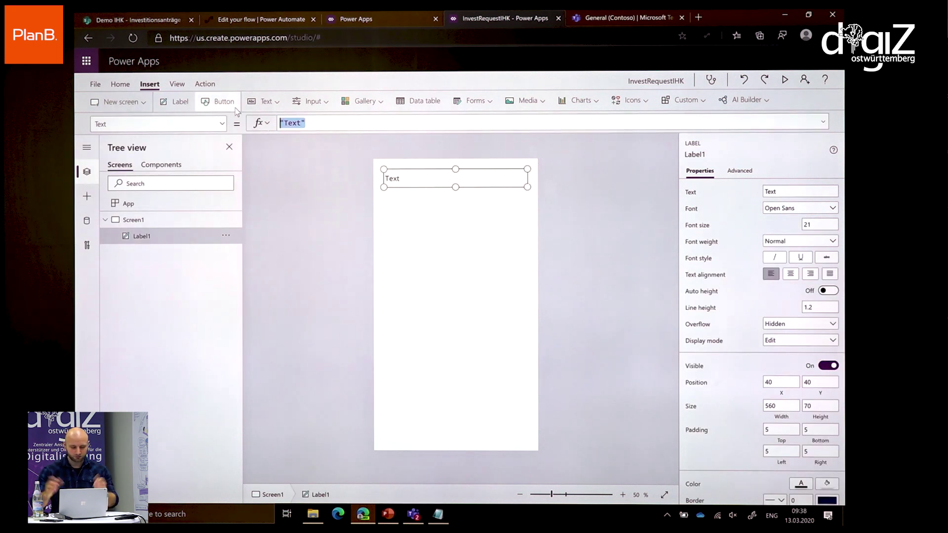
key("BackSpace")
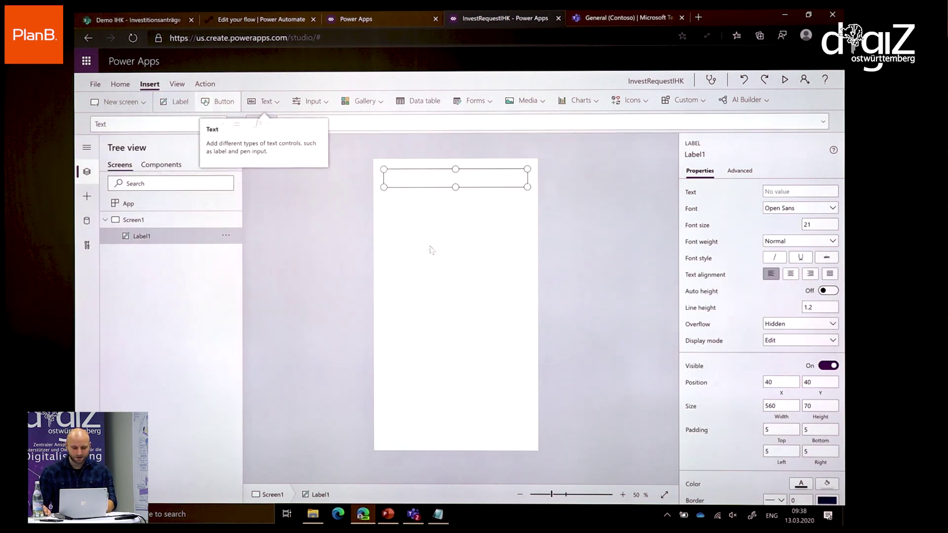
- Move the empty label to position 0, 0 and resize it to 640 wide by 106 high as a header bar
left_click(411, 224)
left_click(413, 183)
left_click_drag(413, 183, 403, 173)
left_click_drag(532, 187, 548, 192)
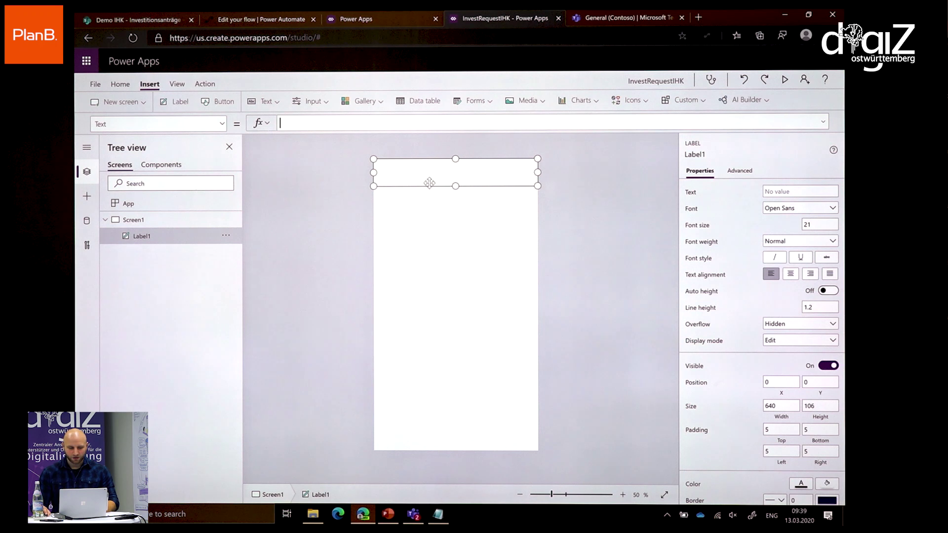
left_click(221, 126)
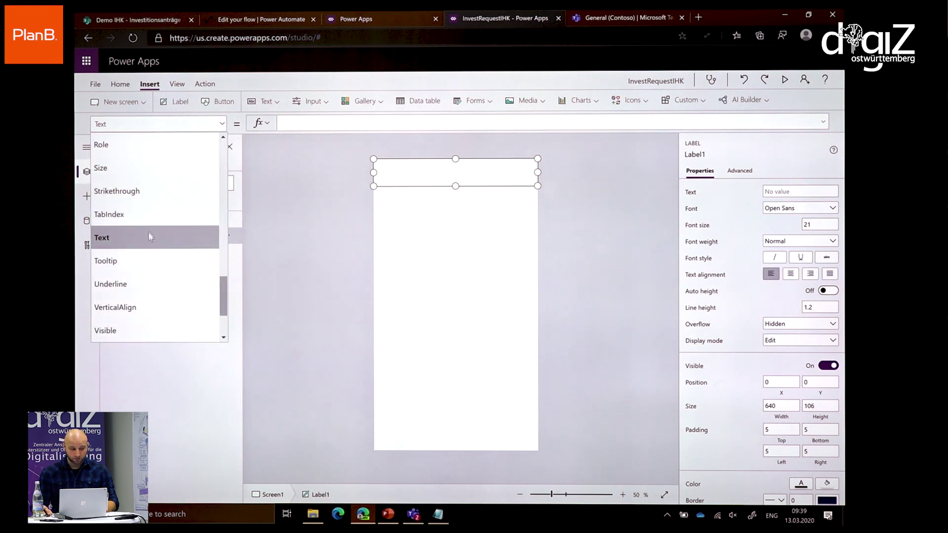
scroll(148, 237, "down", 1)
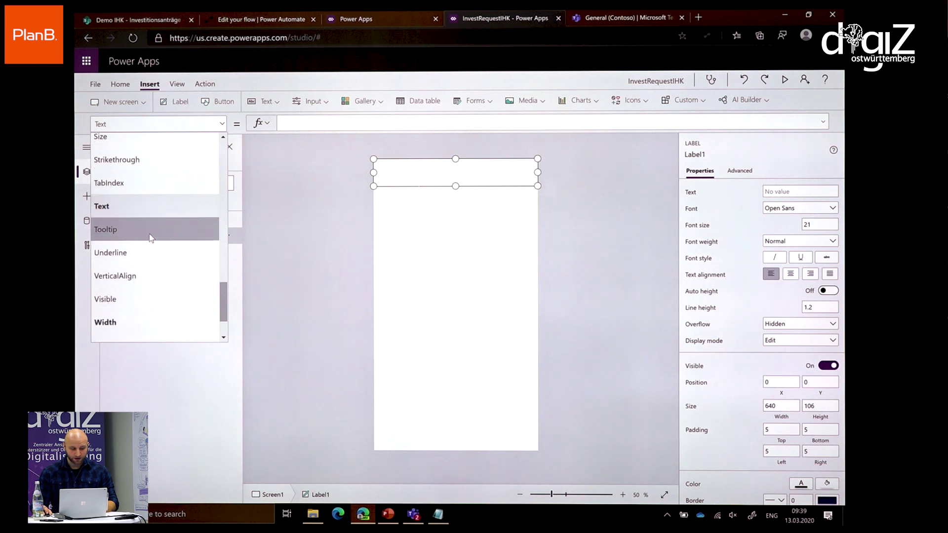
scroll(137, 294, "down", 2)
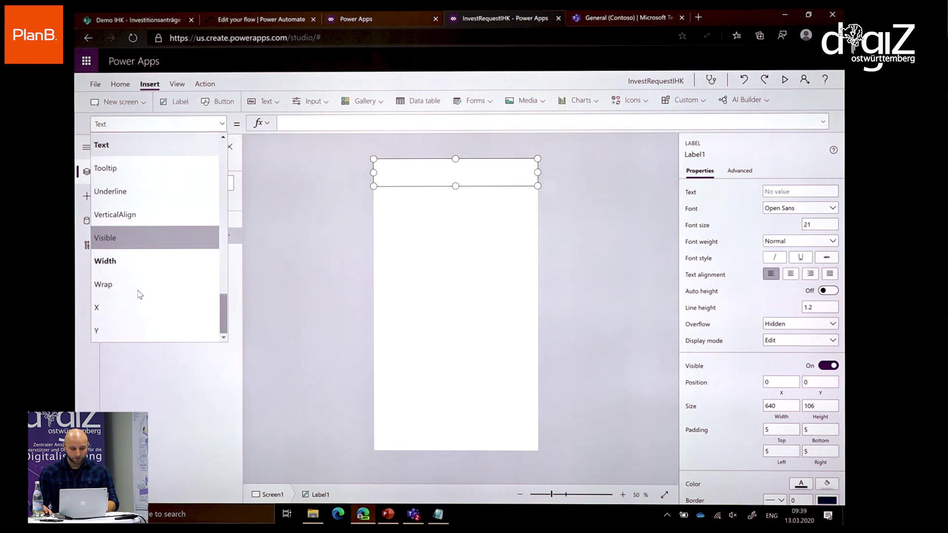
scroll(136, 280, "up", 8)
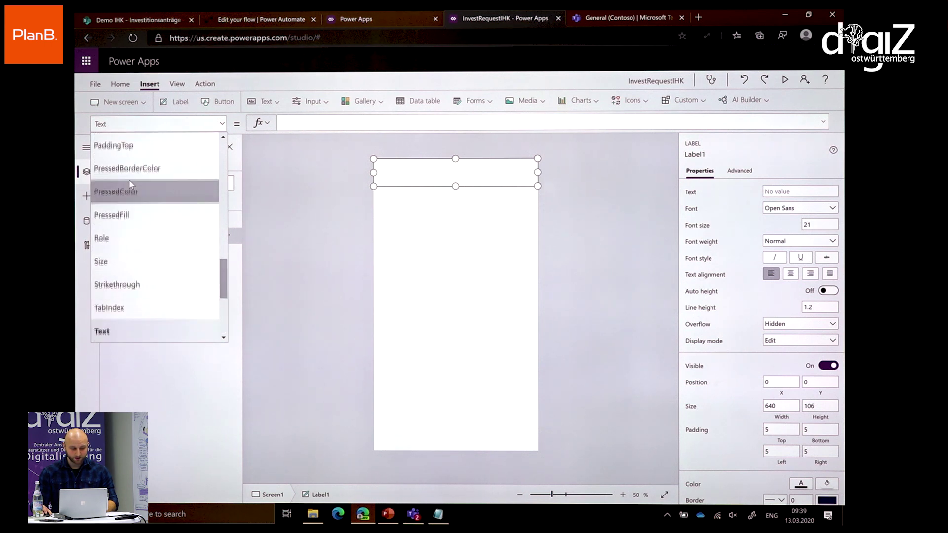
scroll(130, 184, "up", 7)
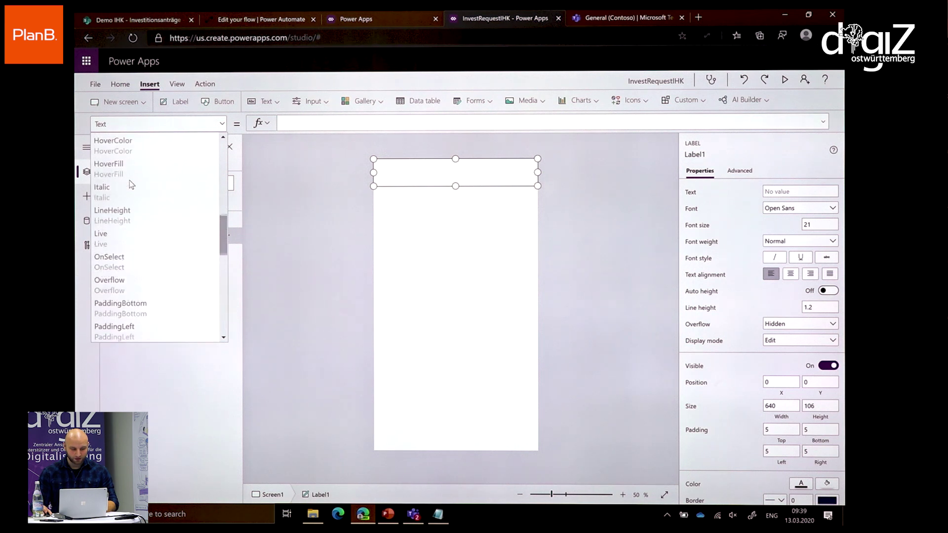
scroll(130, 184, "up", 6)
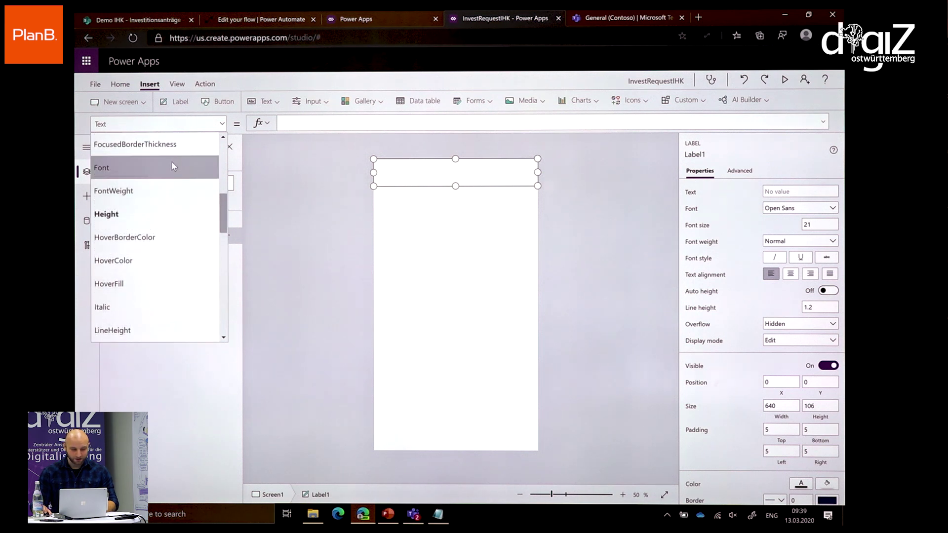
left_click(458, 208)
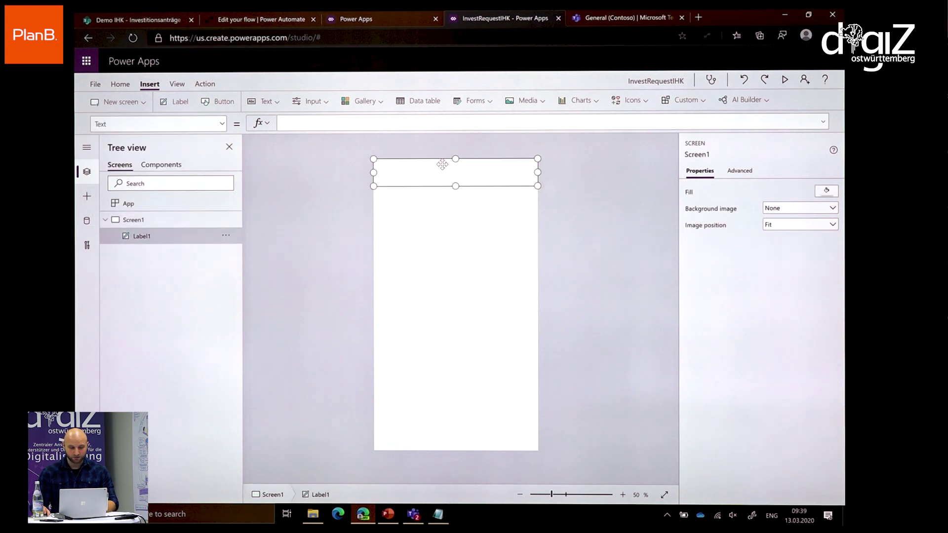
- Fill the header label with the golden-orange standard colour
scroll(833, 425, "down", 3)
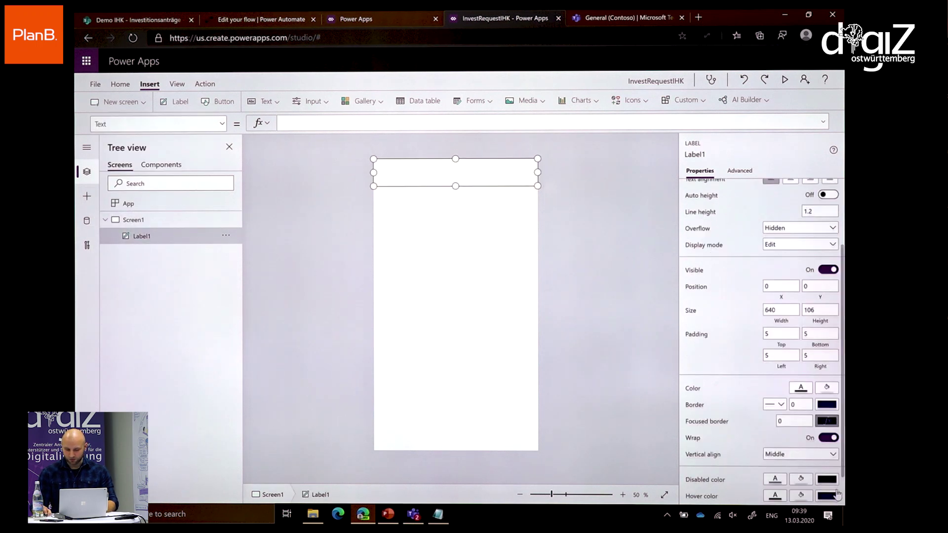
left_click(827, 386)
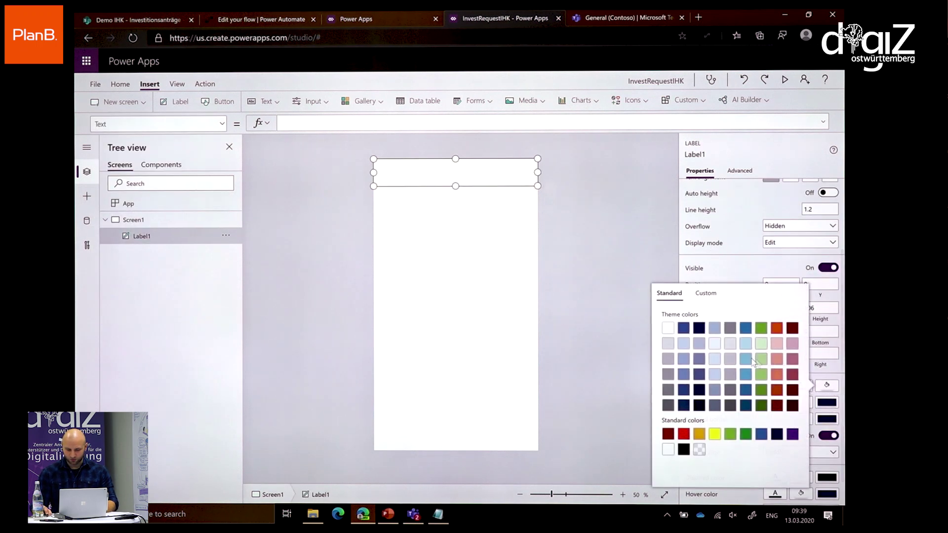
left_click(698, 434)
left_click(458, 265)
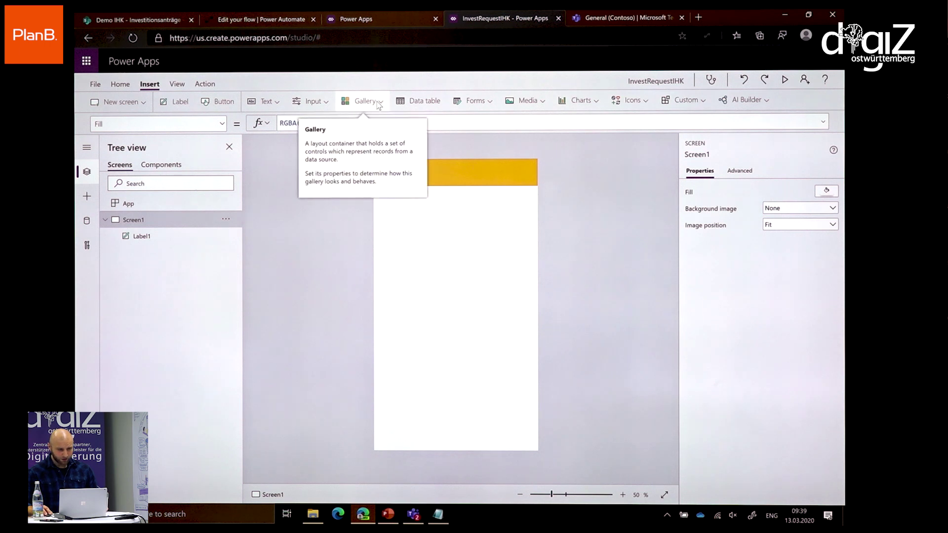
- Insert an edit form and move it directly beneath the header bar, at Y position 102
left_click(473, 101)
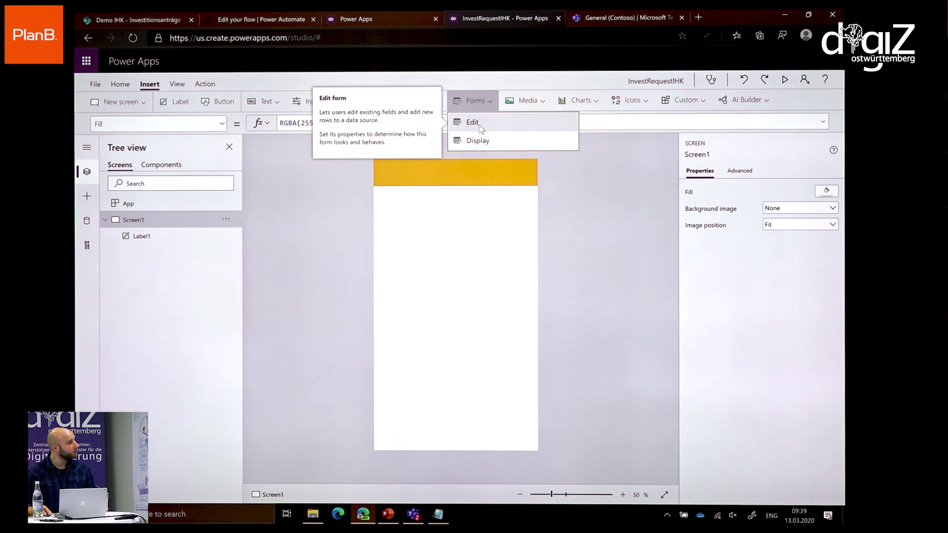
left_click(473, 123)
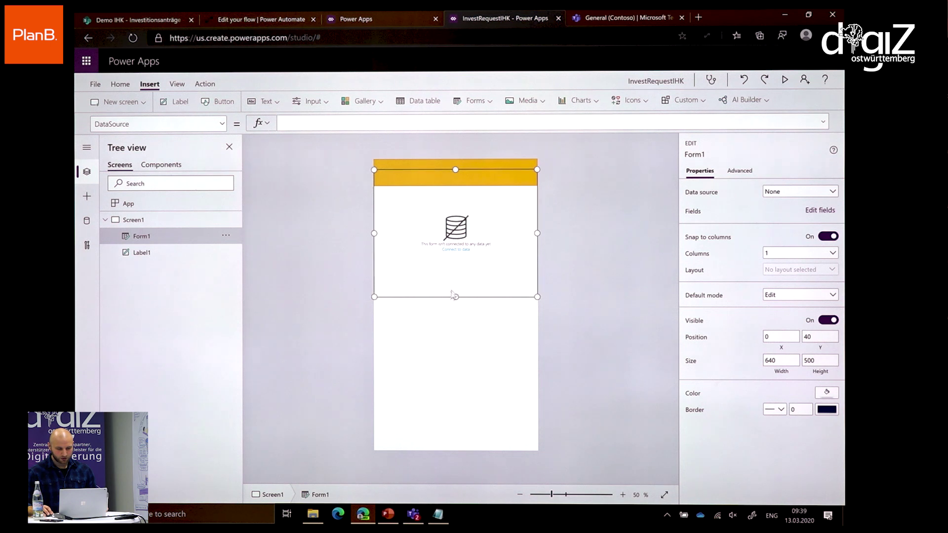
left_click_drag(446, 297, 444, 313)
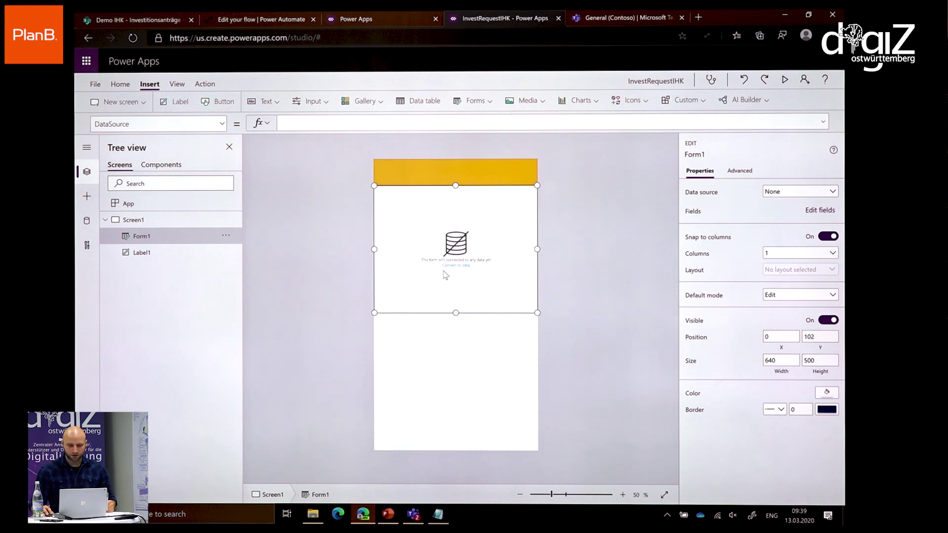
- Connect the form to the Investitionsanträge data source and extend the form's height to 688
left_click(801, 194)
left_click(756, 263)
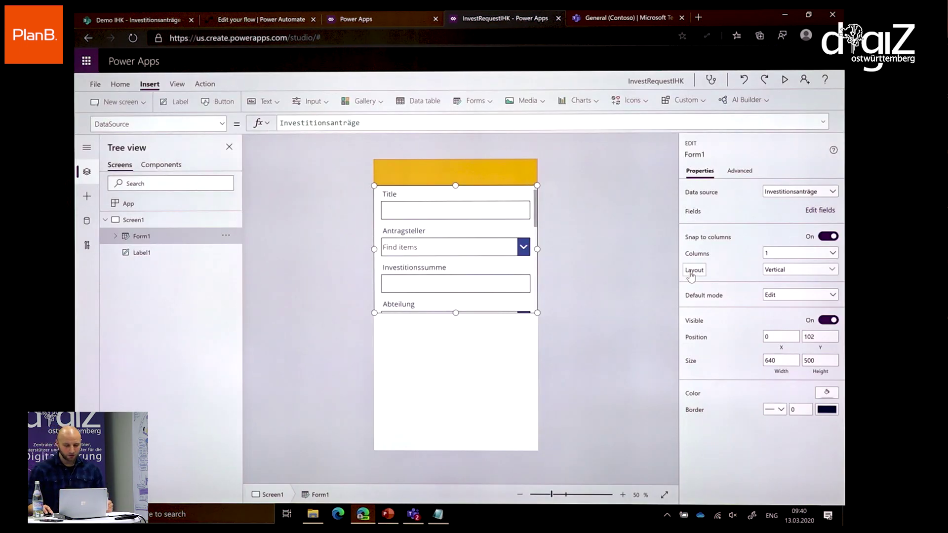
left_click_drag(454, 318, 449, 362)
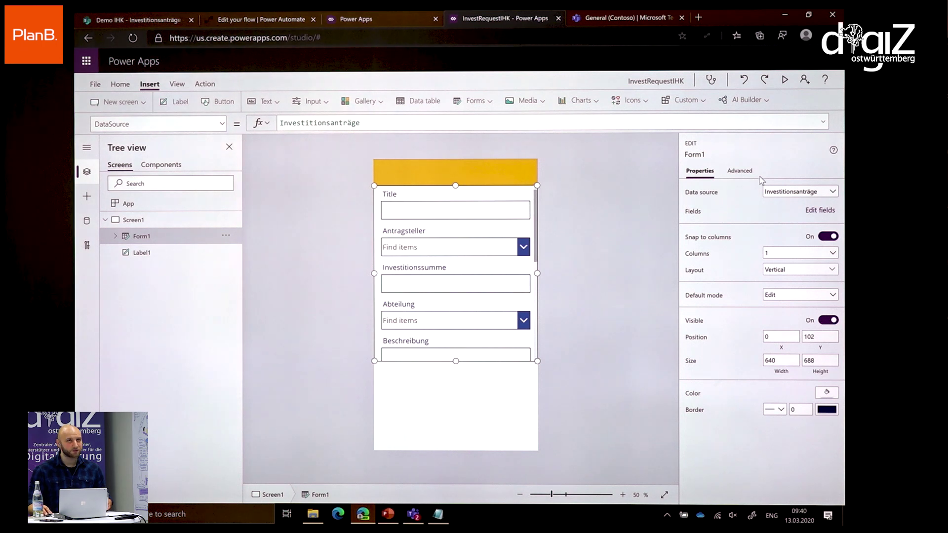
- Remove the Title, Genehmigung and Attachments fields from the form
left_click(819, 211)
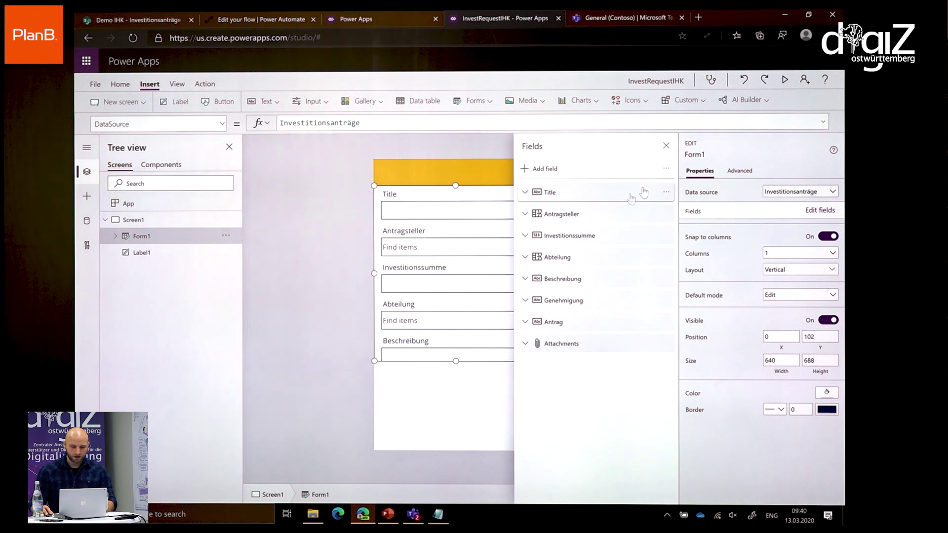
left_click(666, 194)
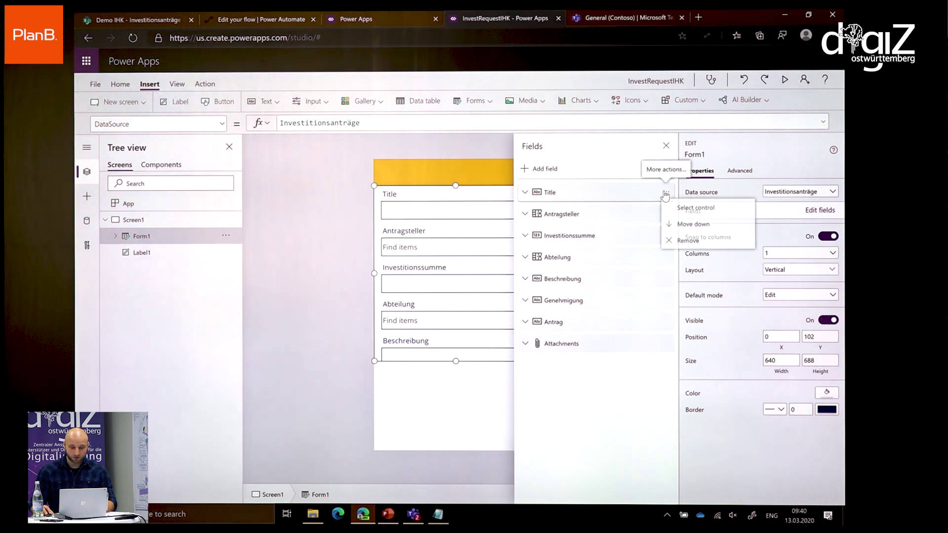
left_click(691, 242)
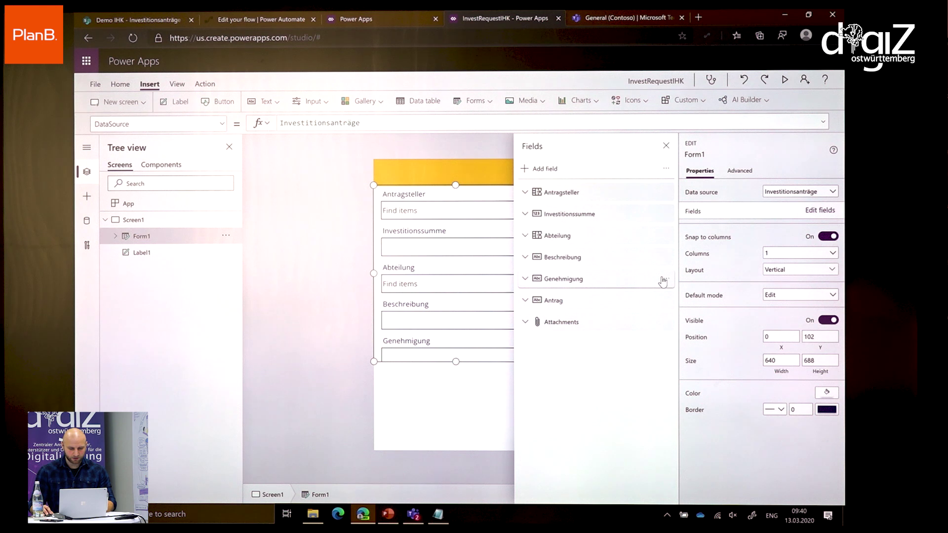
left_click(664, 280)
left_click(680, 347)
left_click(668, 303)
left_click(684, 356)
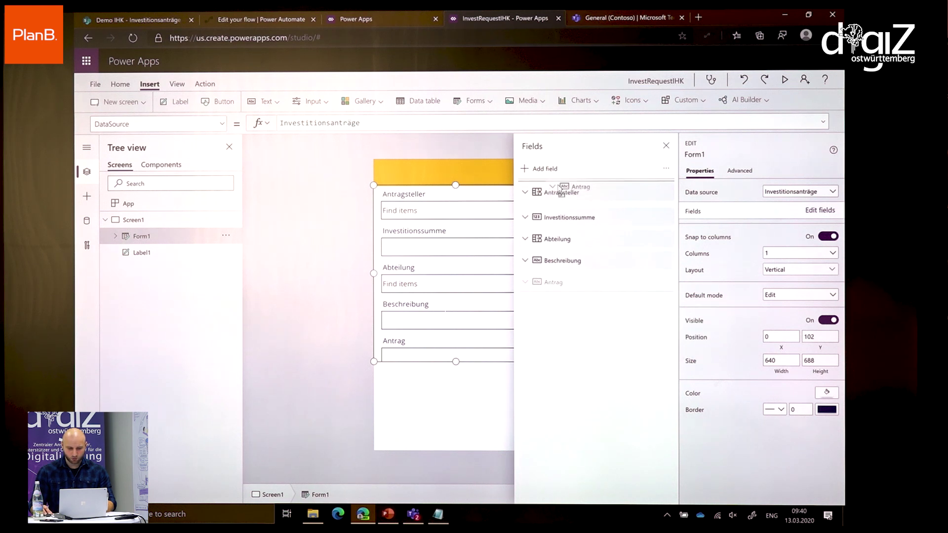
- Reorder the form fields to Antrag, Beschreibung, Antragsteller, Abteilung, Investitionssumme and extend the form's height to 744
left_click_drag(559, 189, 559, 190)
left_click_drag(565, 282, 564, 216)
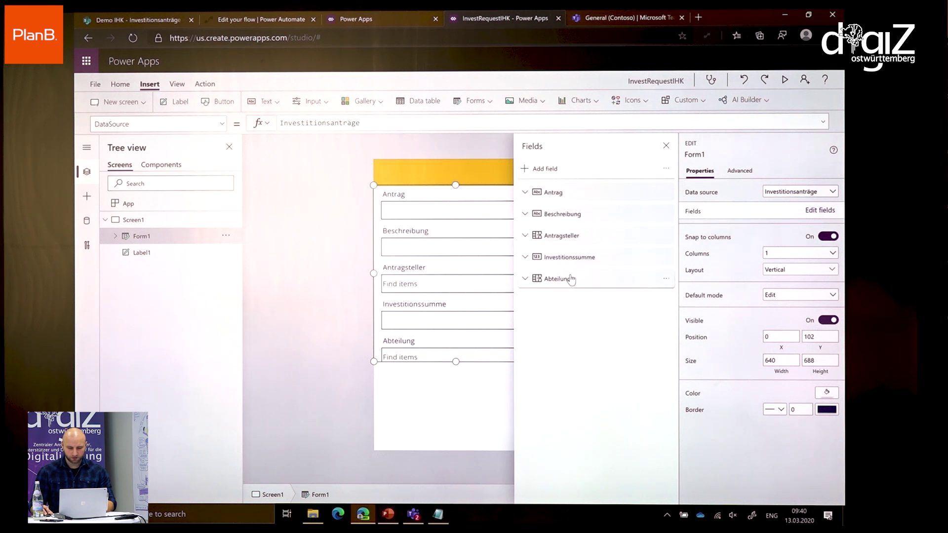
left_click_drag(571, 280, 571, 257)
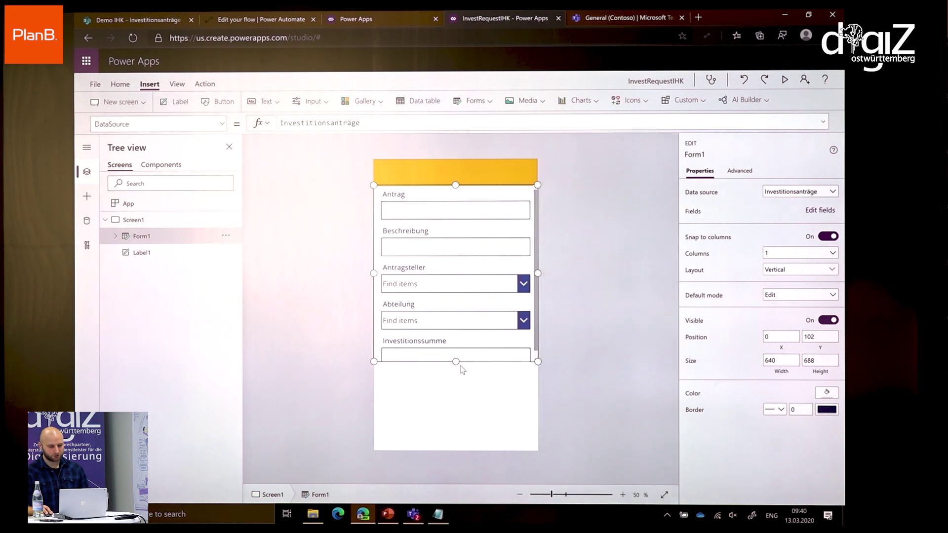
left_click_drag(456, 361, 456, 376)
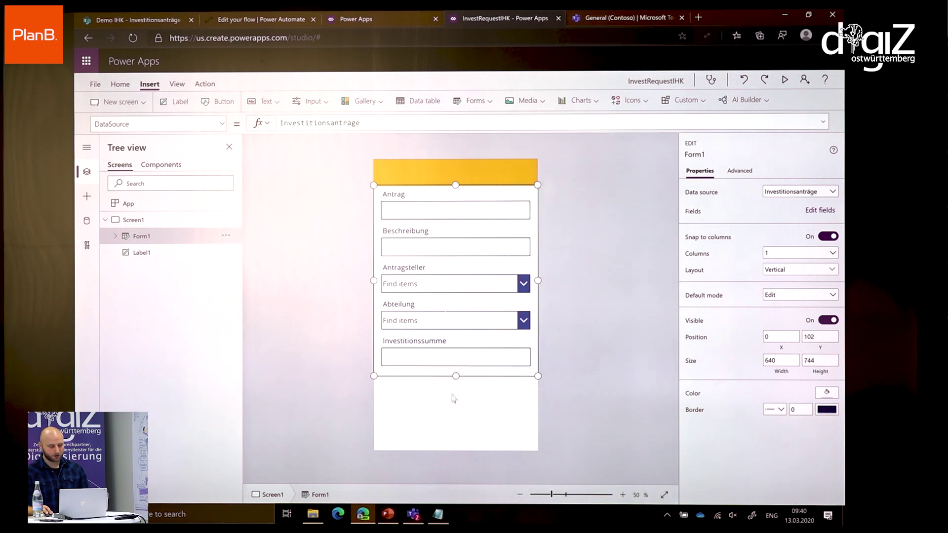
- Insert a button on Screen1 and place it directly below the form at X 0, Y 846
left_click(455, 392)
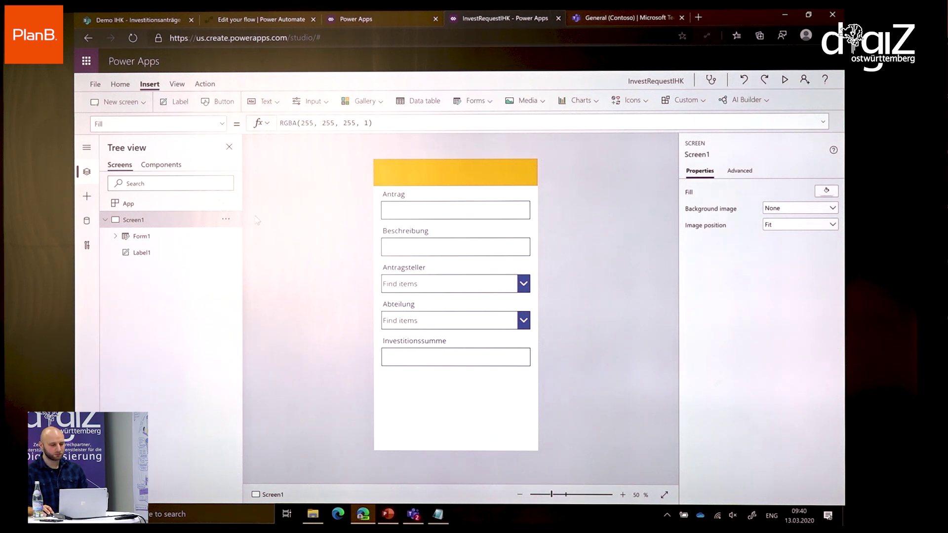
left_click(212, 103)
left_click_drag(405, 180, 388, 389)
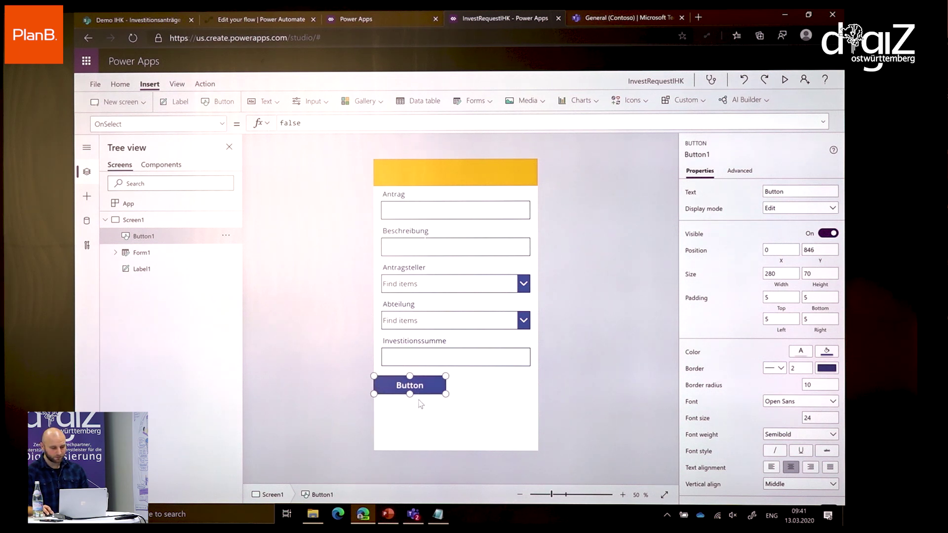
- Set the Text property of the button below the form to "Abbrechen"
left_click(221, 124)
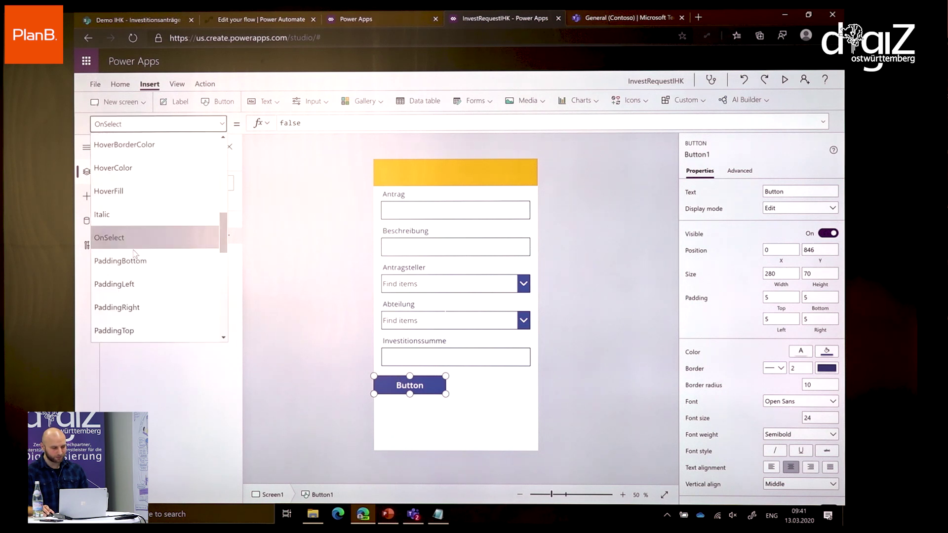
scroll(162, 244, "down", 5)
scroll(163, 245, "down", 3)
left_click(148, 275)
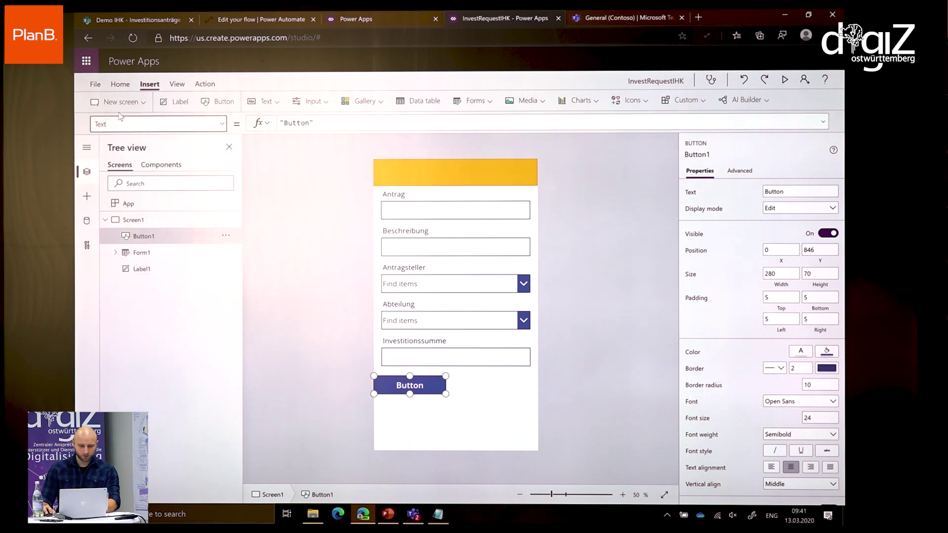
double_click(297, 123)
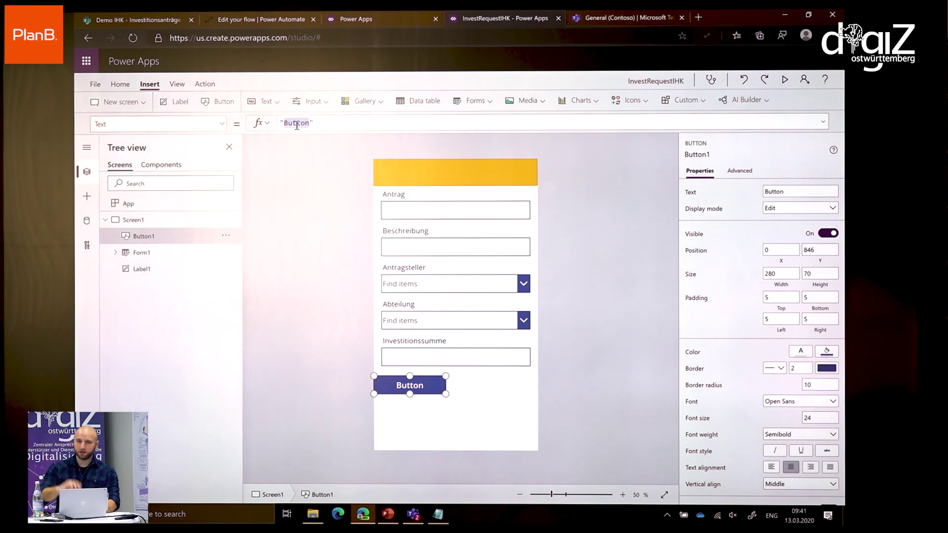
type("Abbrec")
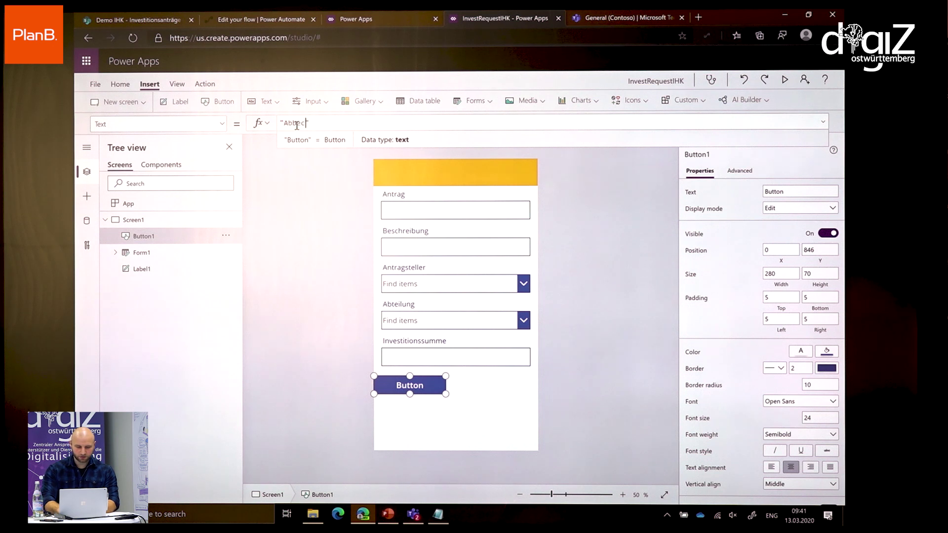
type("hen")
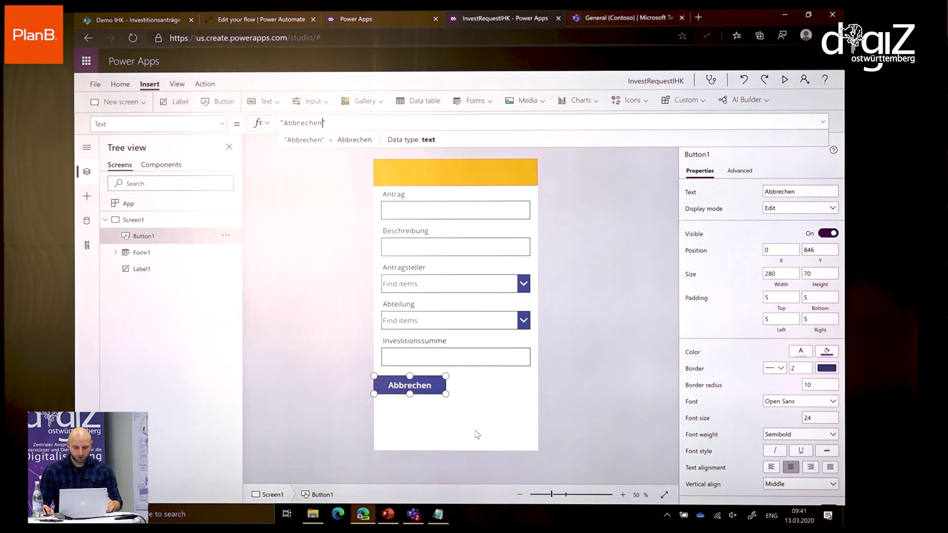
left_click(453, 419)
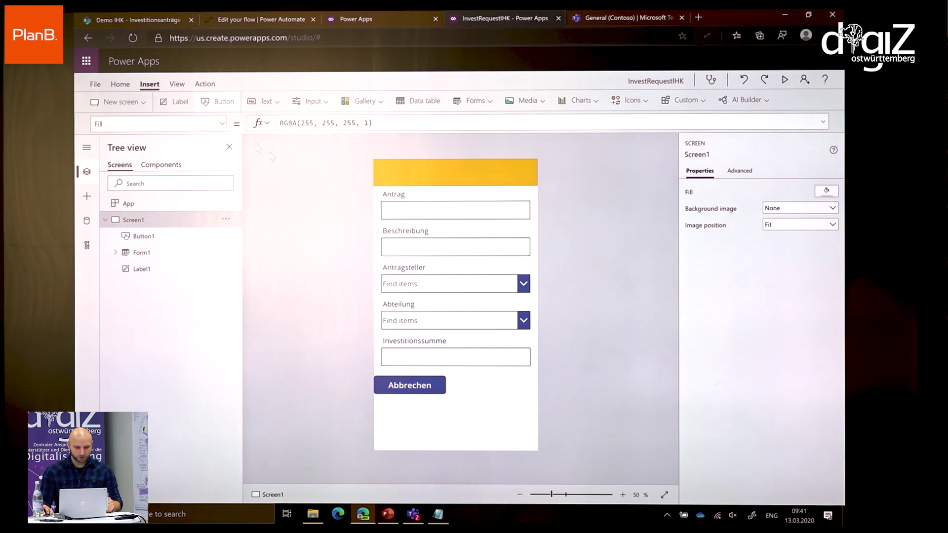
- Insert a second button beside Abbrechen at X 360, Y 846 and set its Text property to "Senden"
left_click(217, 101)
left_click_drag(410, 172, 493, 386)
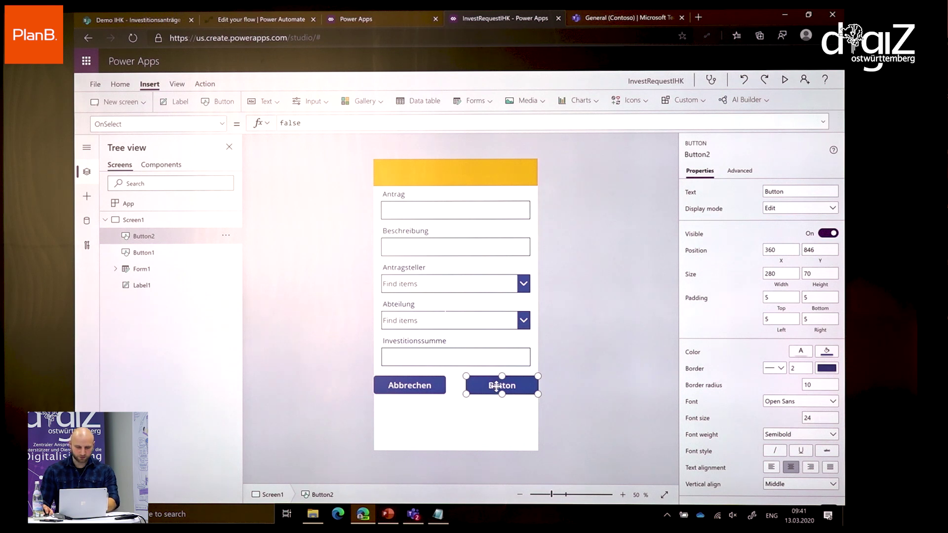
left_click(221, 124)
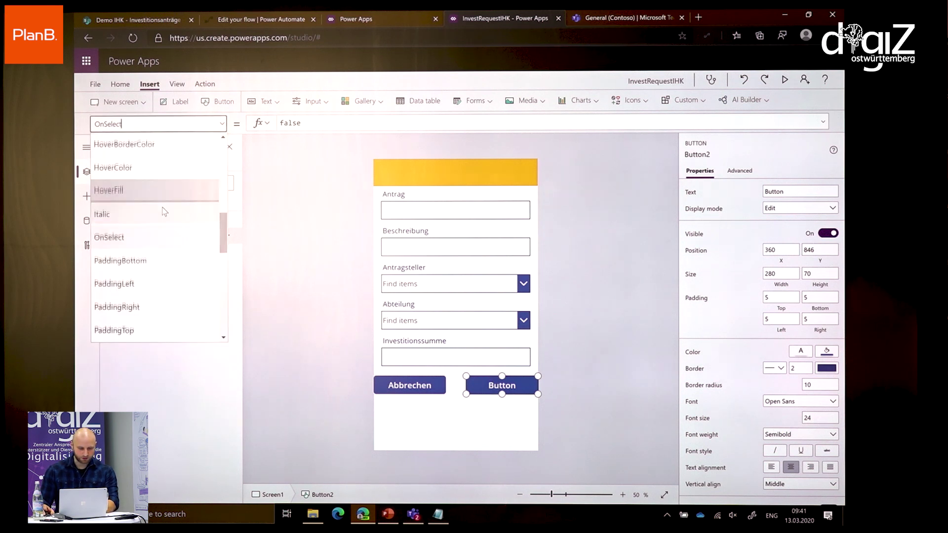
scroll(165, 211, "down", 5)
left_click(123, 165)
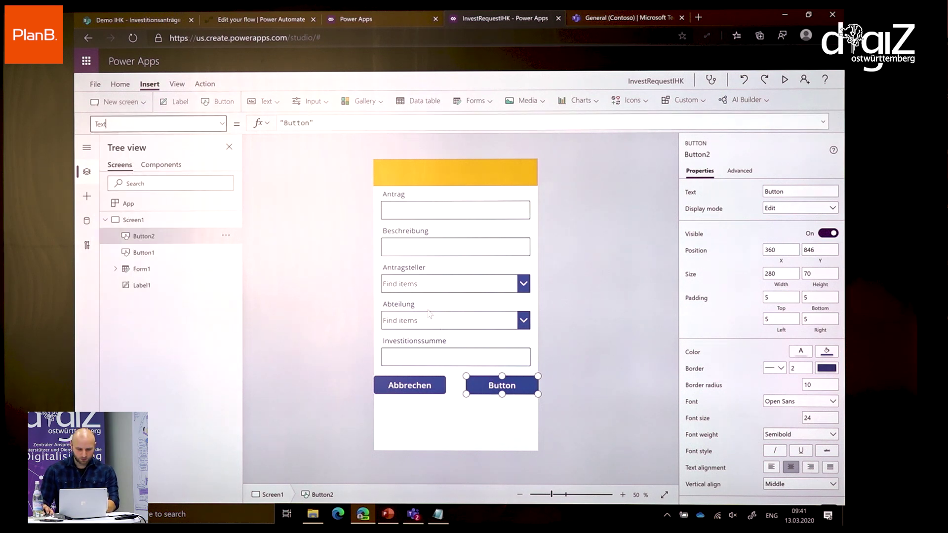
left_click(318, 124)
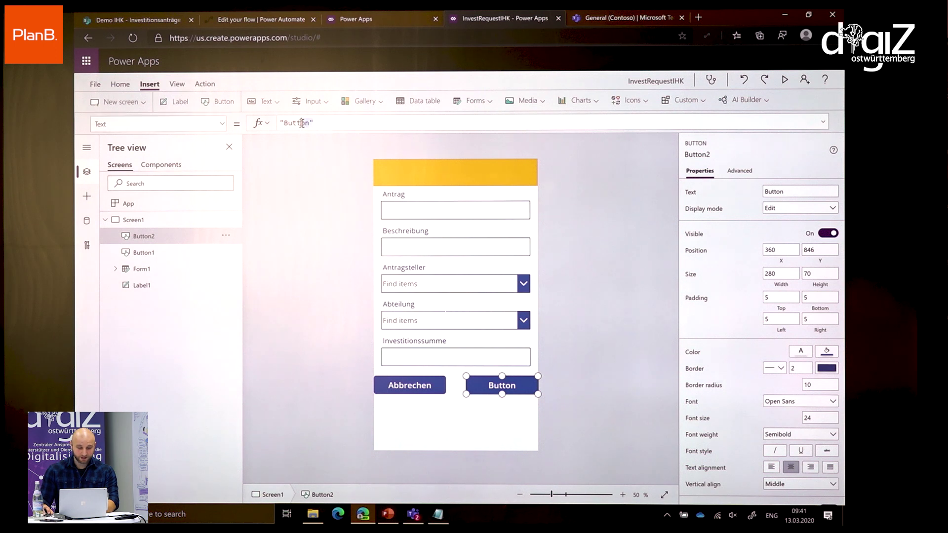
double_click(301, 123)
type("Text")
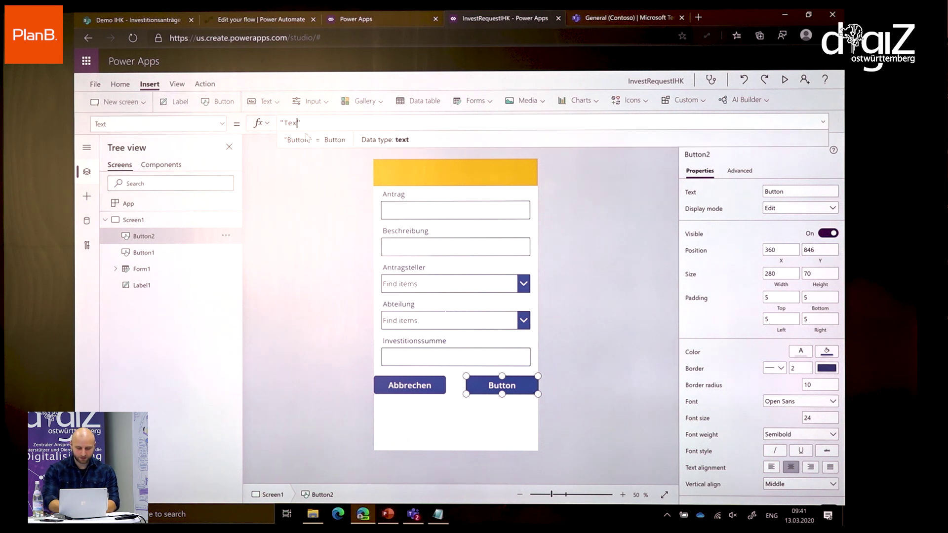
key("BackSpace")
key("BackSpace")
key("BackSpace")
type("Senden")
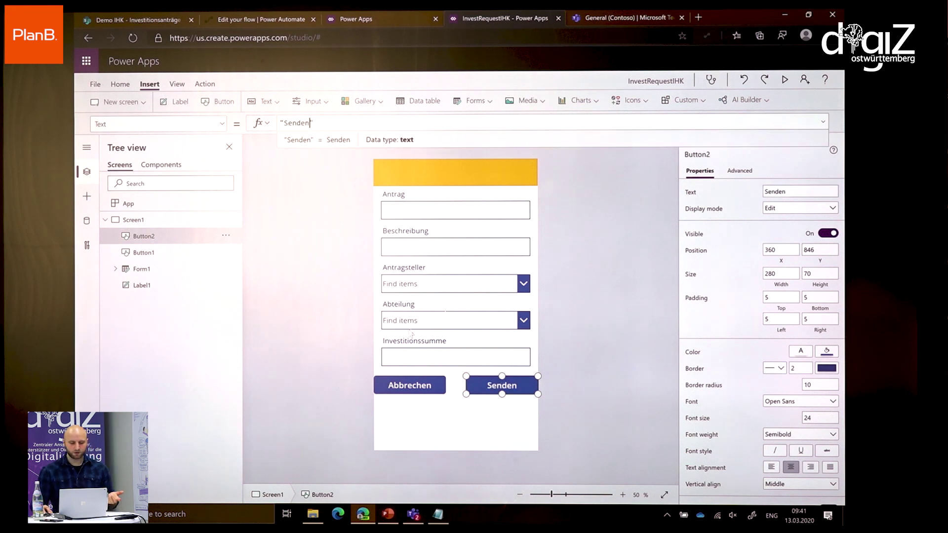
left_click(447, 428)
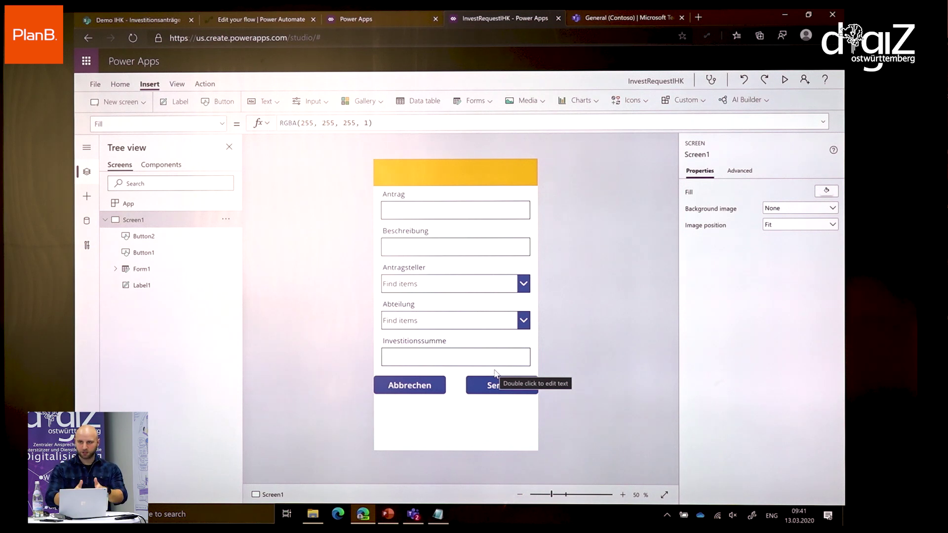
- Replace the Abbrechen button's OnSelect formula with NewForm(Form1)
left_click(429, 390)
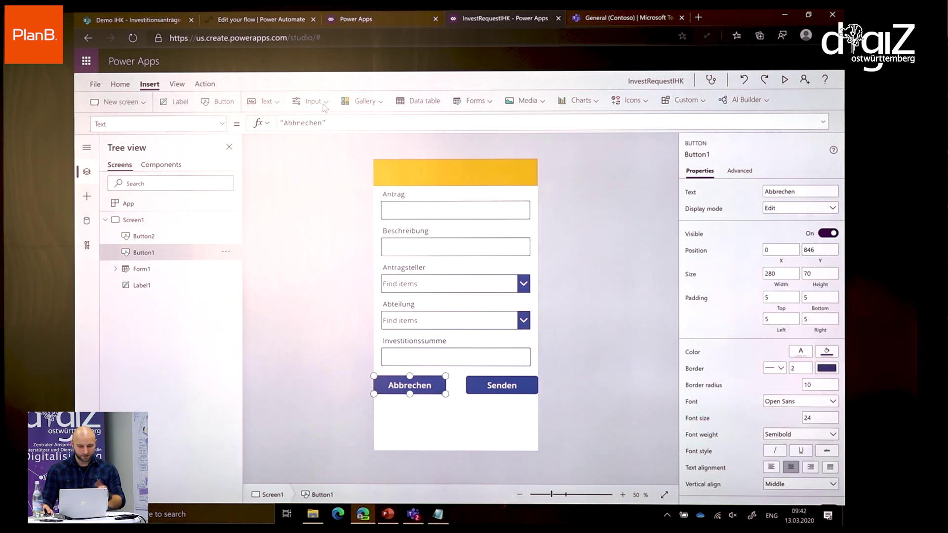
left_click(220, 127)
scroll(179, 256, "up", 7)
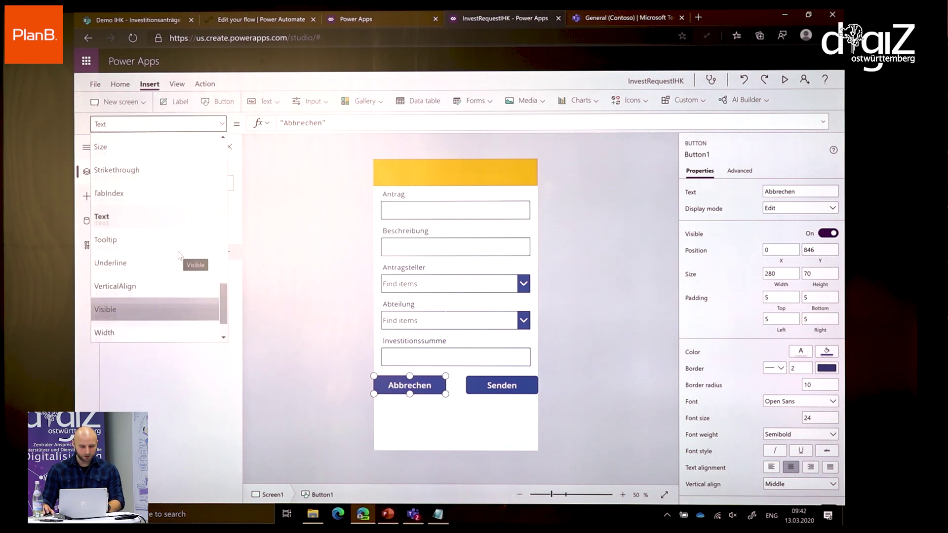
scroll(179, 254, "up", 3)
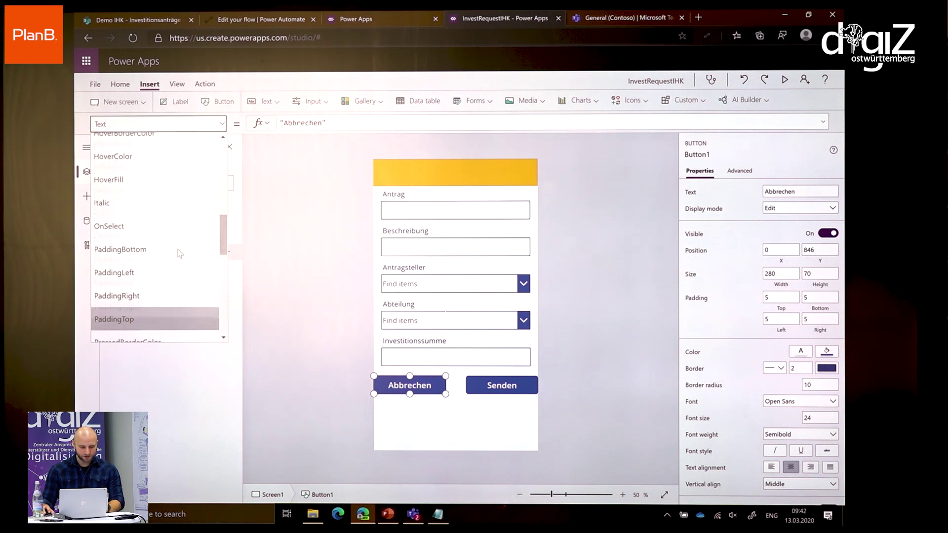
left_click(139, 293)
left_click(321, 125)
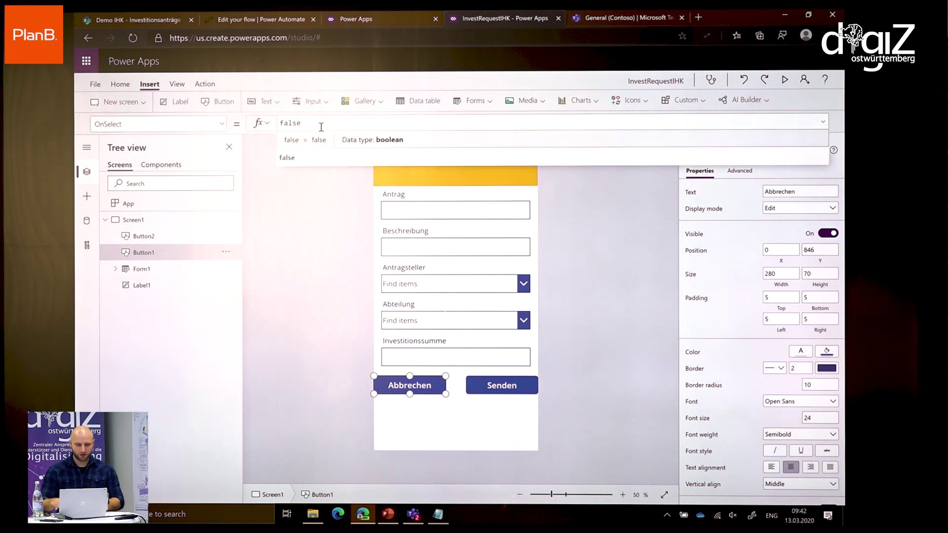
key("BackSpace")
key("BackSpace")
key("BackSpace")
key("BackSpace")
key("BackSpace")
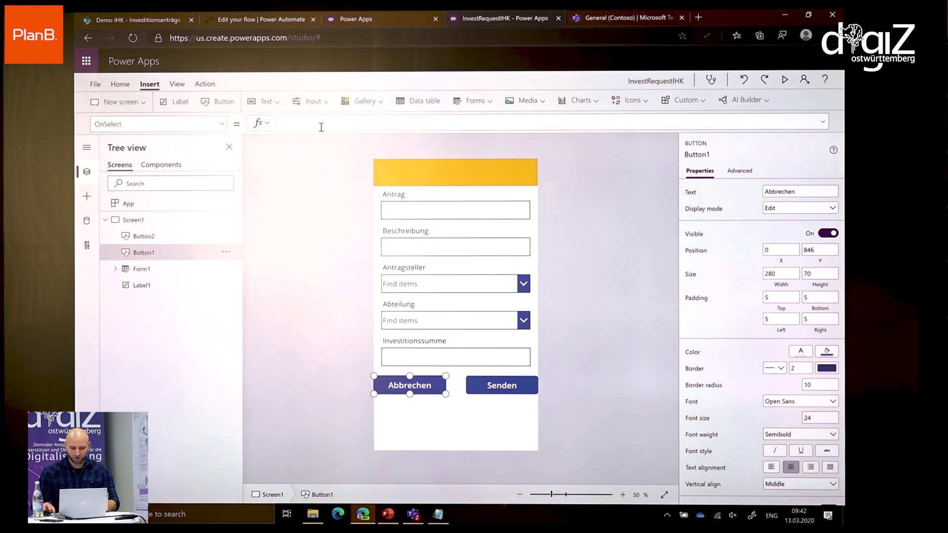
type("New")
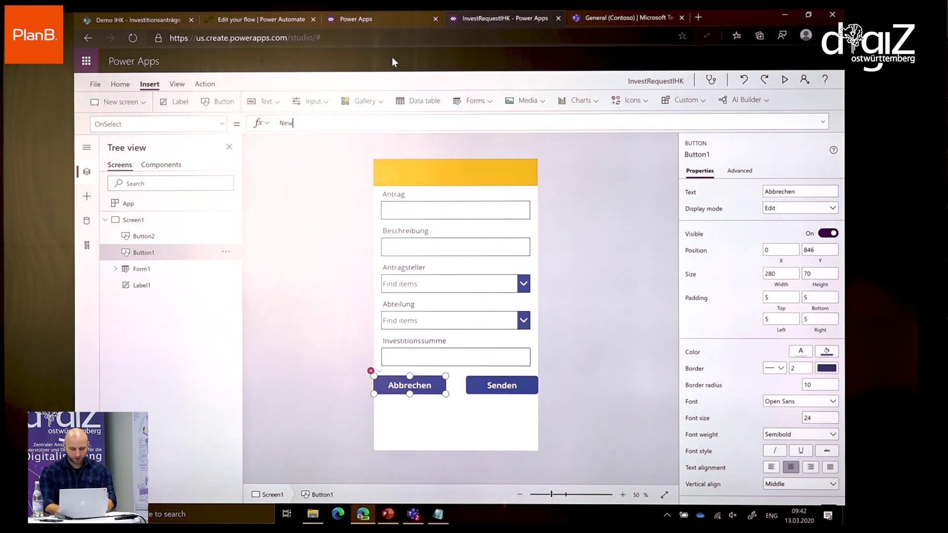
type("Form")
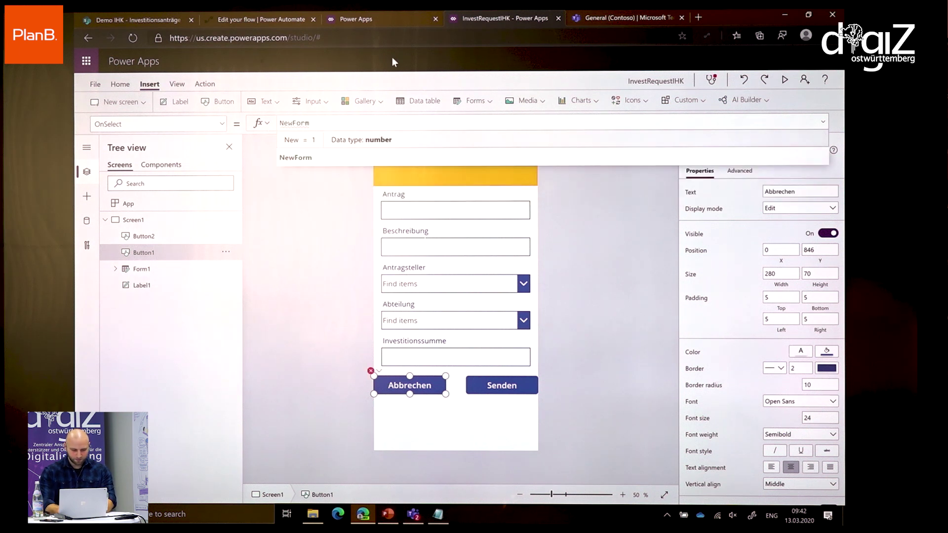
key("BackSpace")
key("BackSpace")
type("rm(")
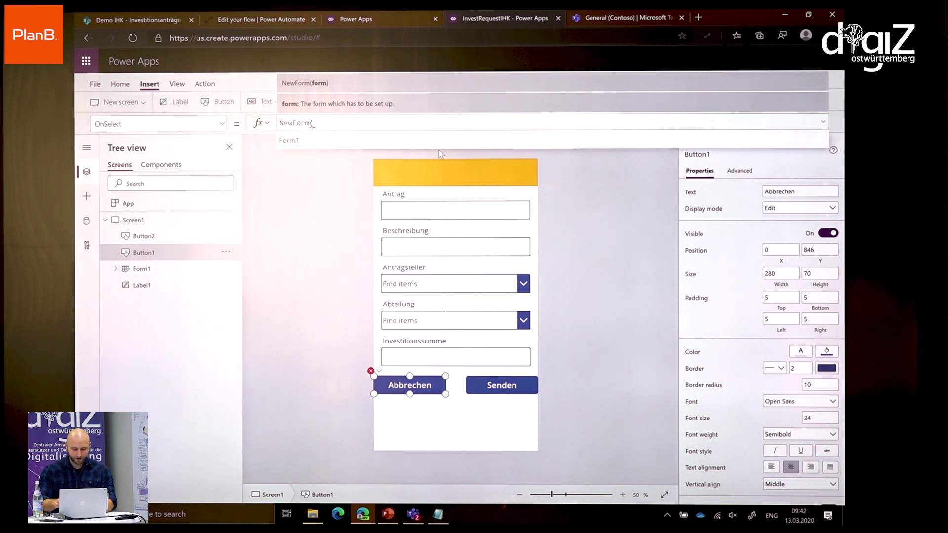
type("Form1")
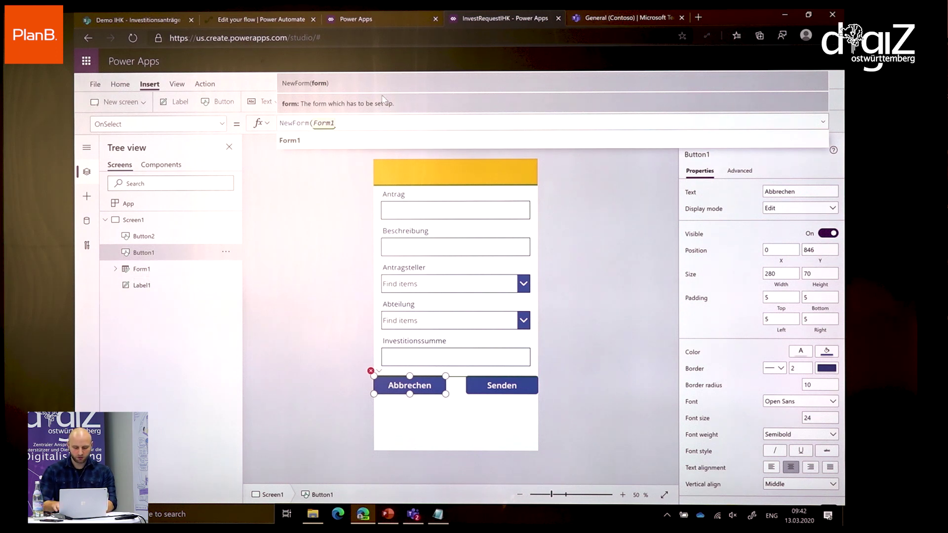
type(")")
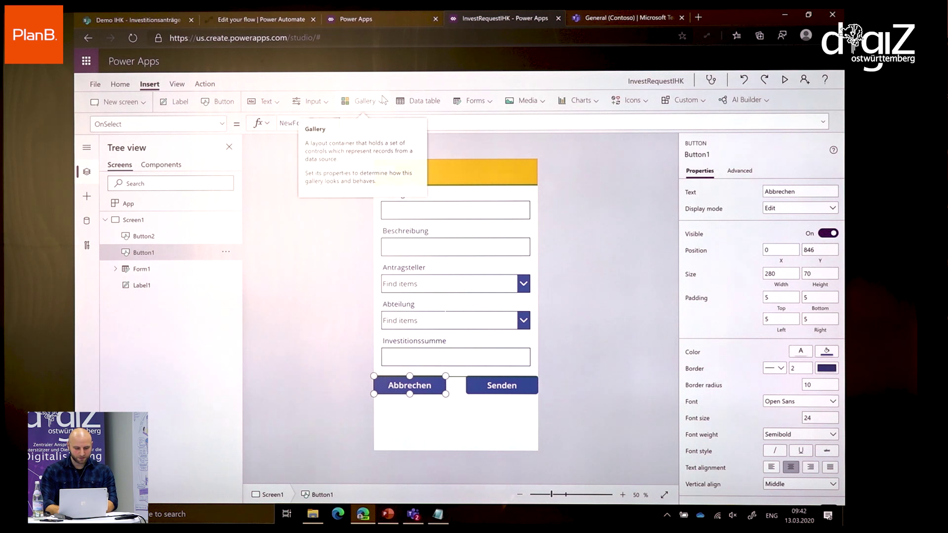
left_click(456, 446)
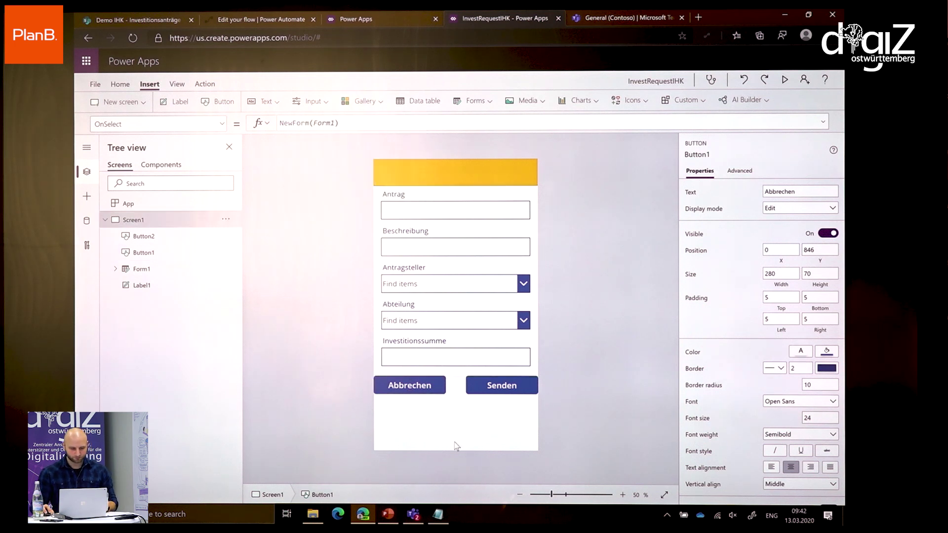
- Preview the app, test the Abbrechen button and return to the editor
left_click(786, 78)
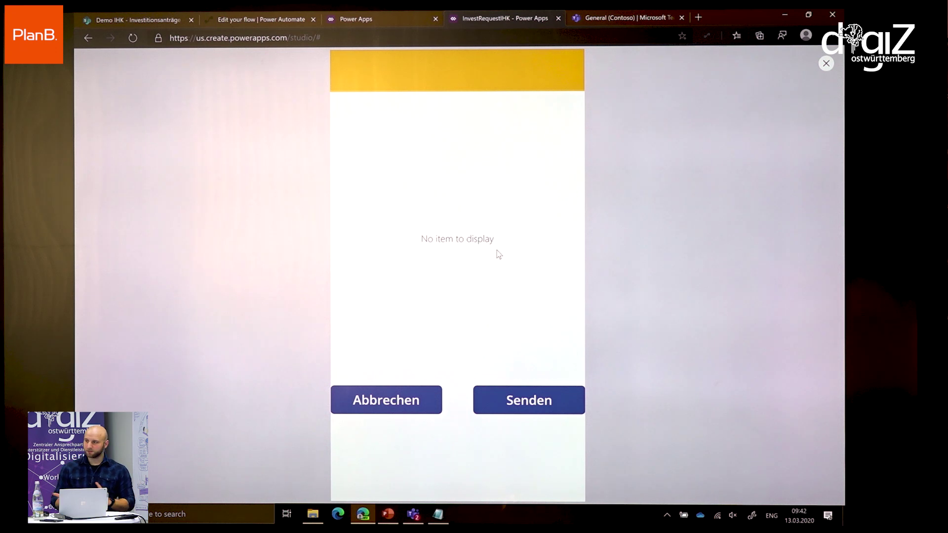
left_click(392, 404)
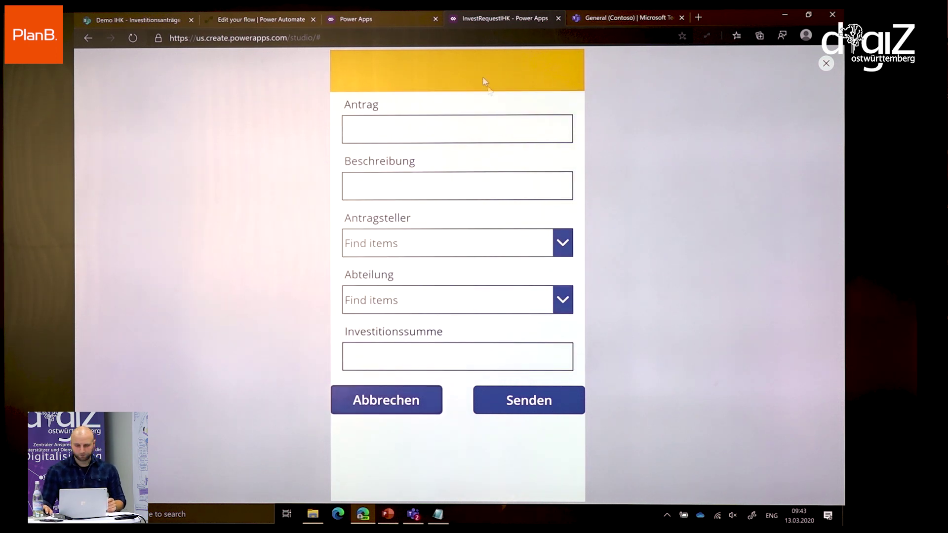
left_click(826, 63)
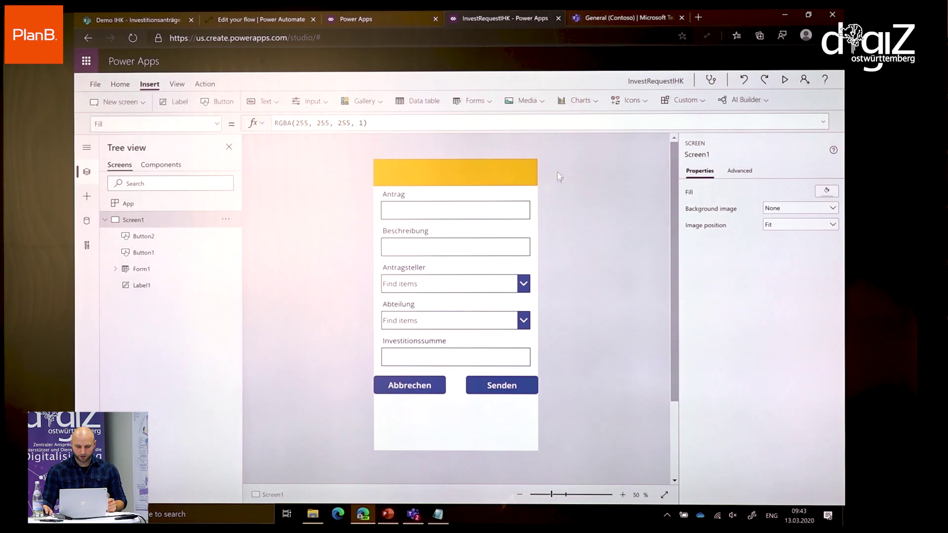
- Set Screen1's OnVisible property to NewForm(Form1) and check the form in a short app preview
left_click(446, 288)
left_click(459, 376)
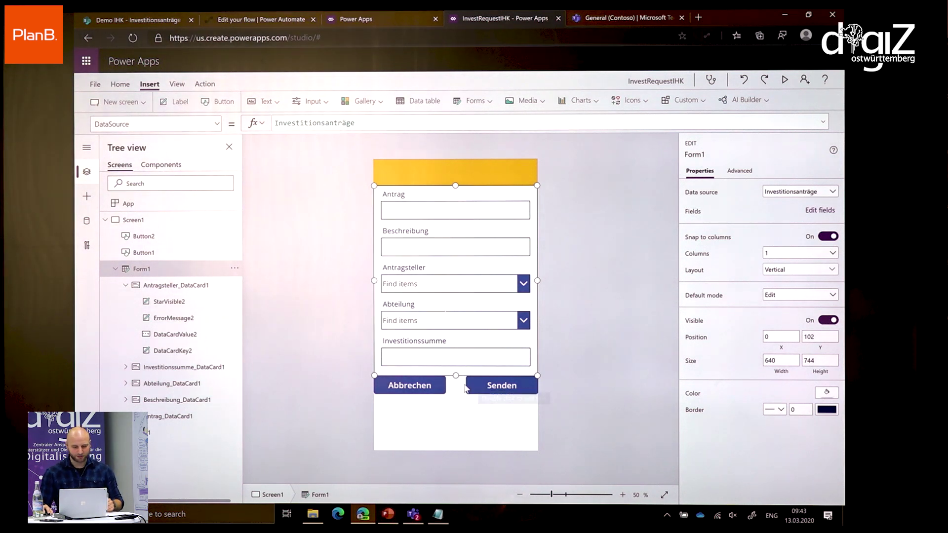
left_click(465, 433)
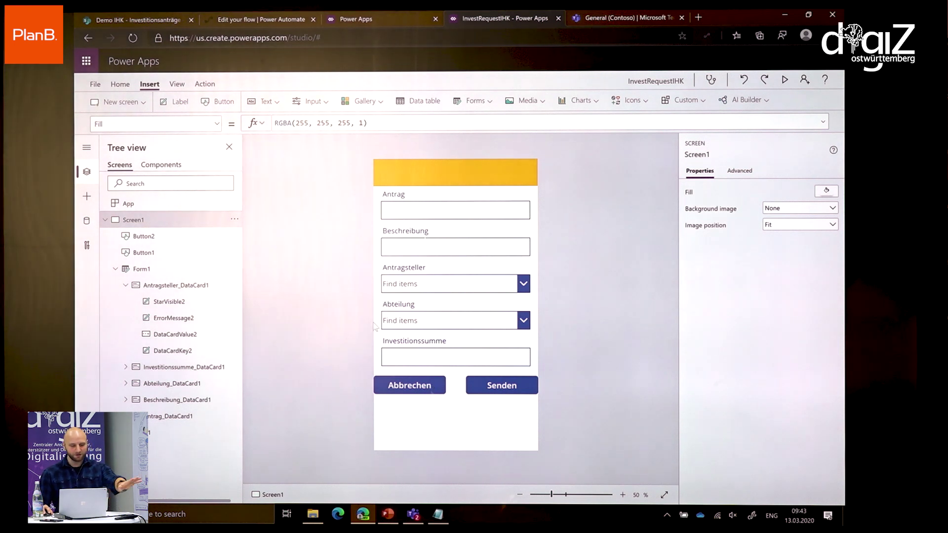
left_click(217, 125)
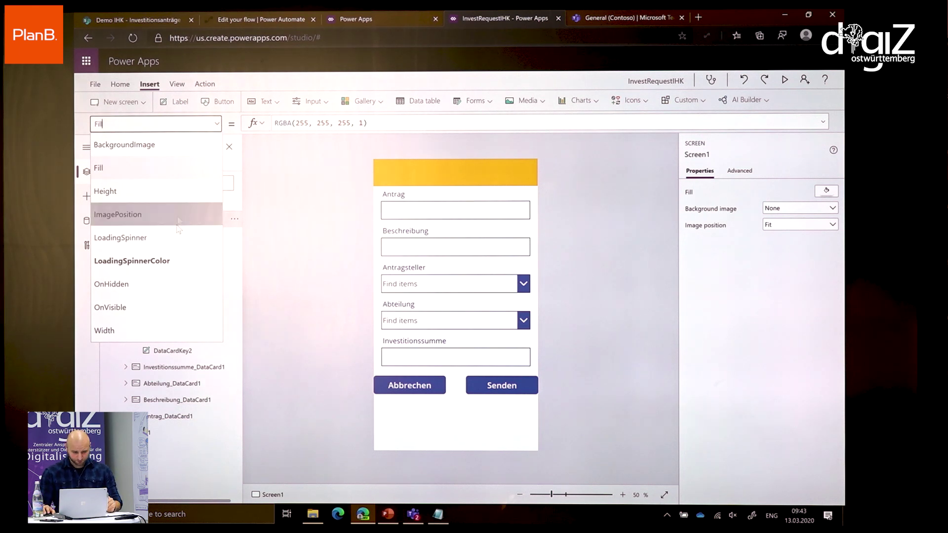
left_click(156, 305)
left_click(287, 121)
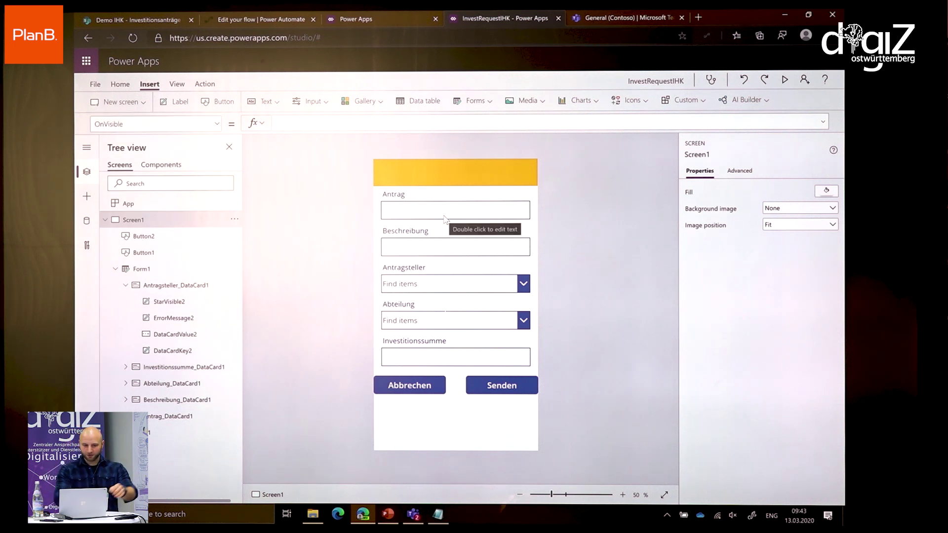
type("NewForm(")
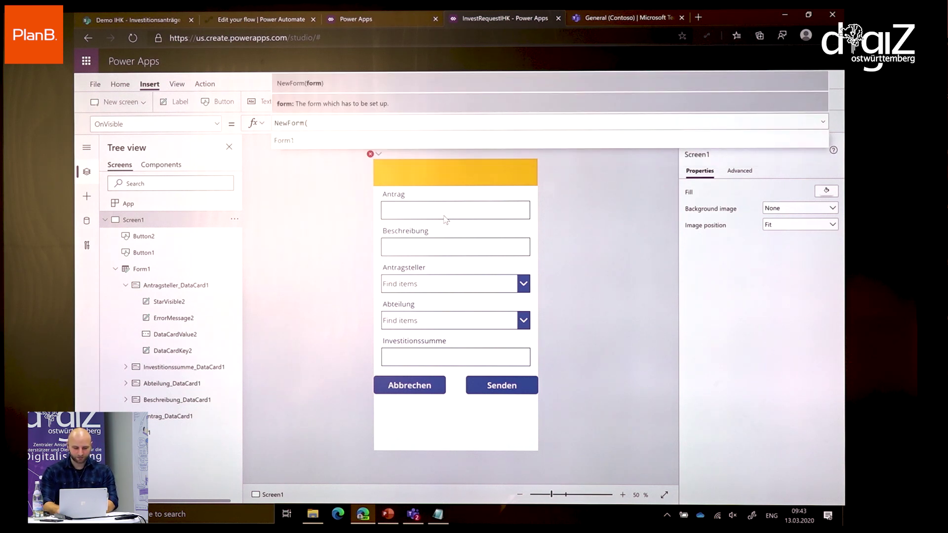
type("Form1)")
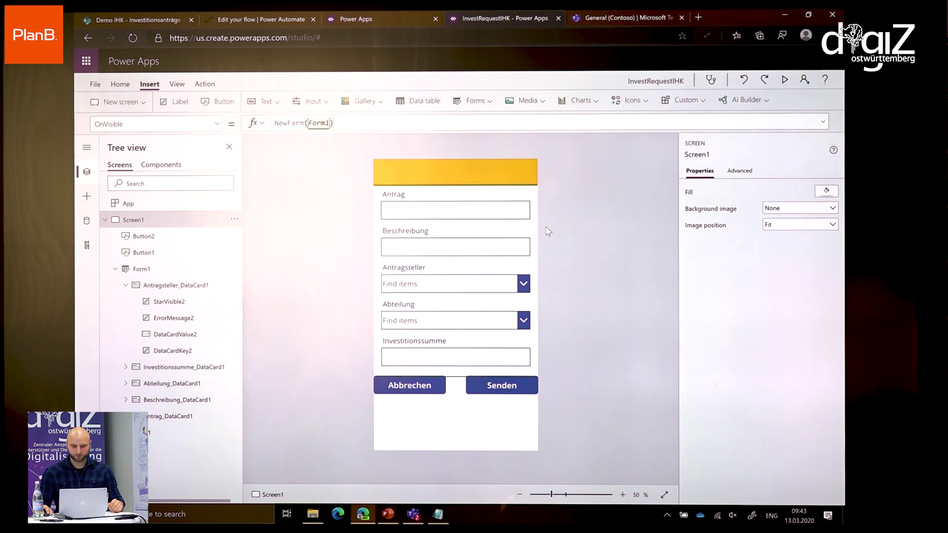
left_click(611, 197)
left_click(788, 80)
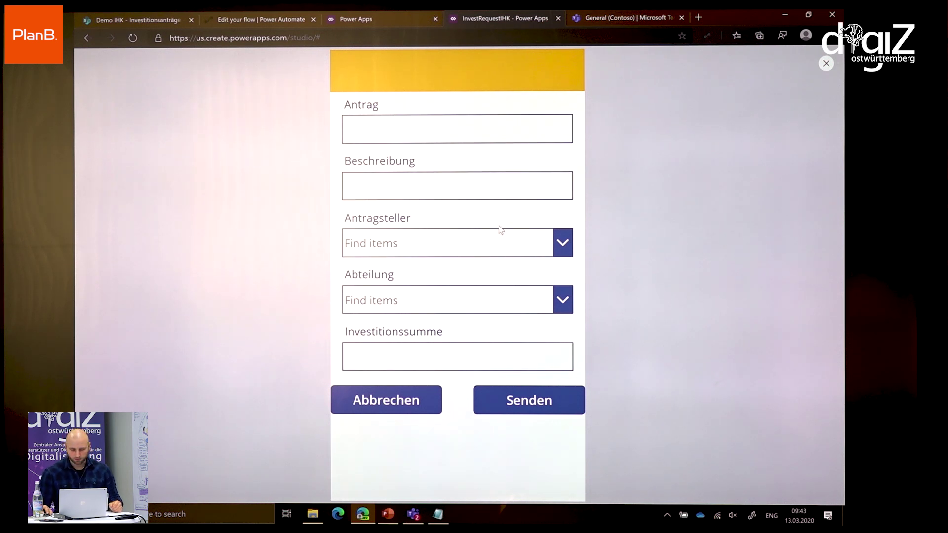
left_click(826, 64)
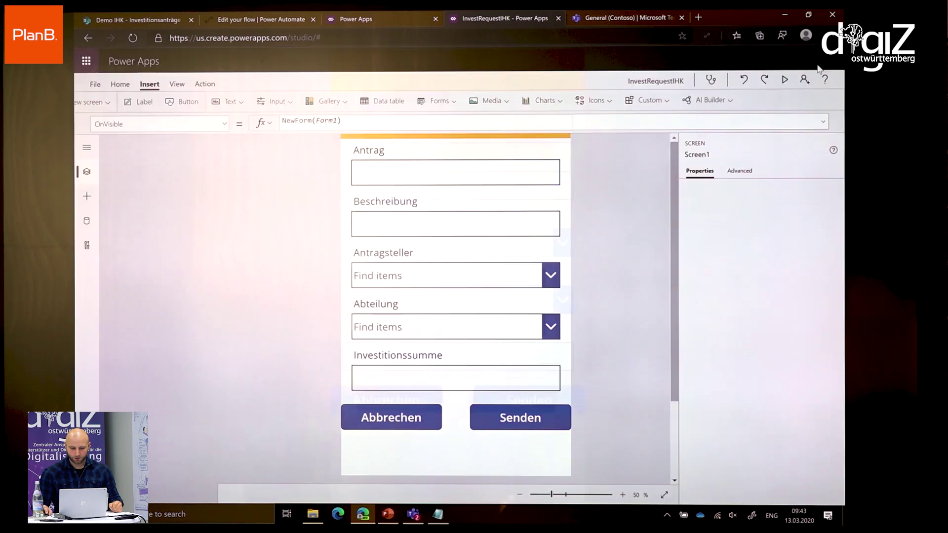
- Set the Senden button's OnSelect property to SubmitForm(Form1)
left_click(508, 386)
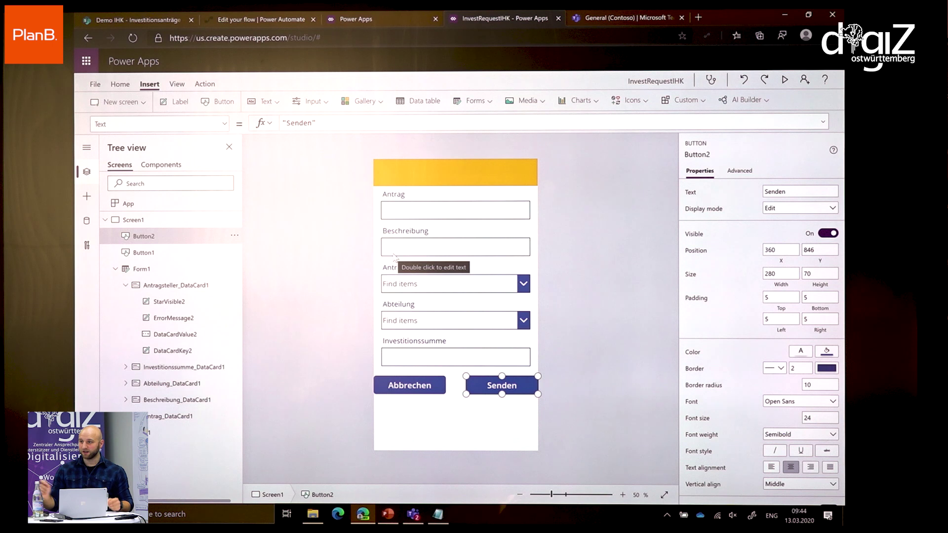
left_click(223, 125)
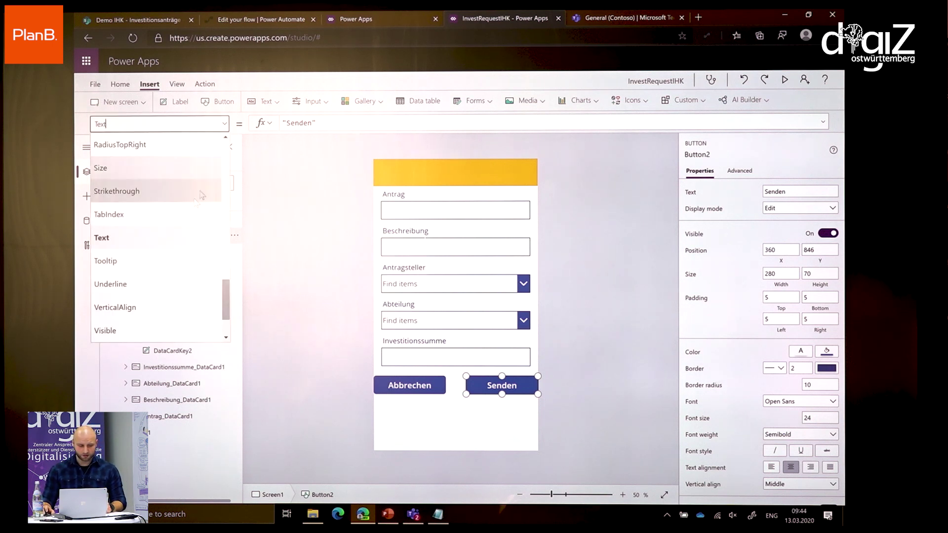
scroll(200, 195, "up", 5)
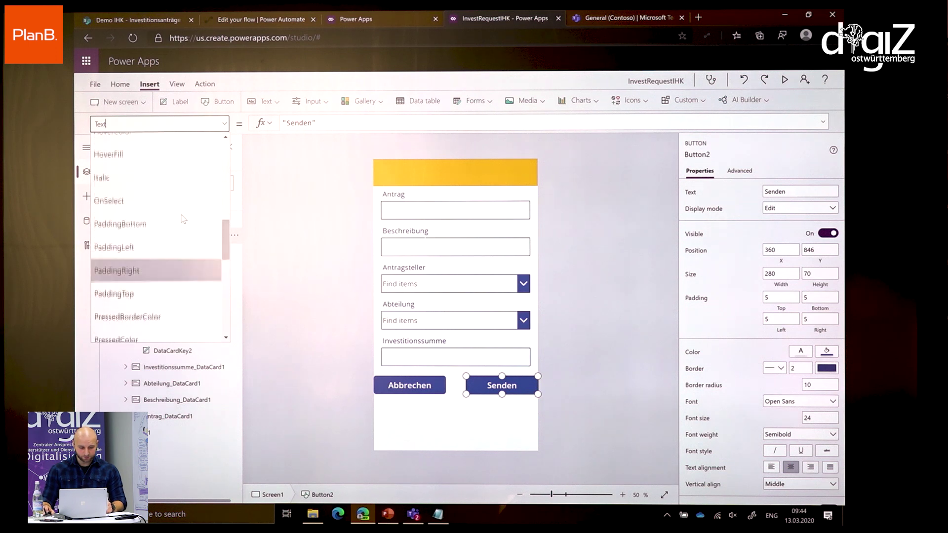
left_click(143, 201)
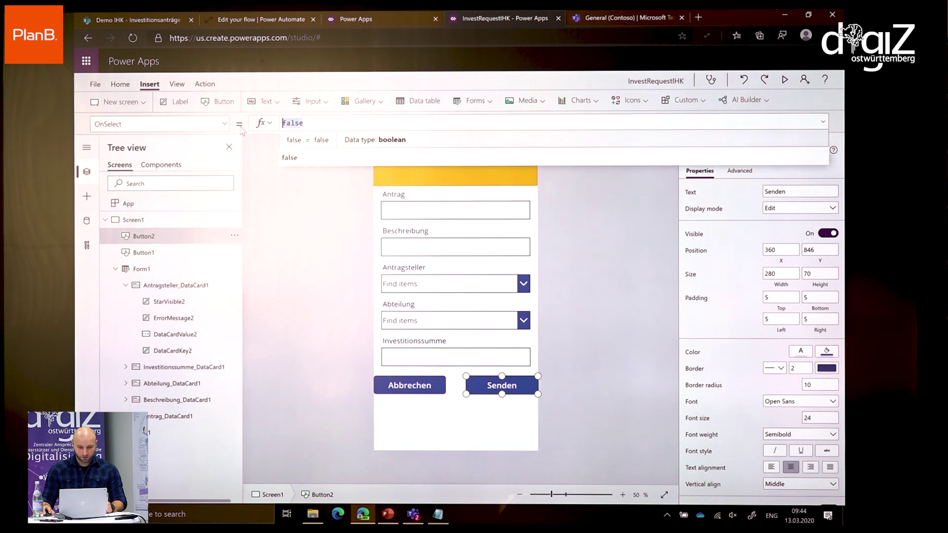
type("Su")
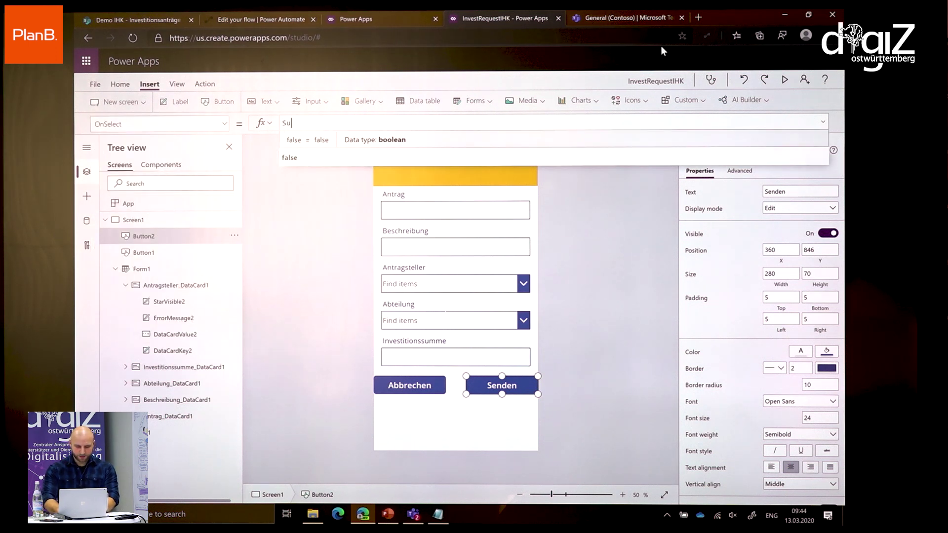
type("bmitForm((")
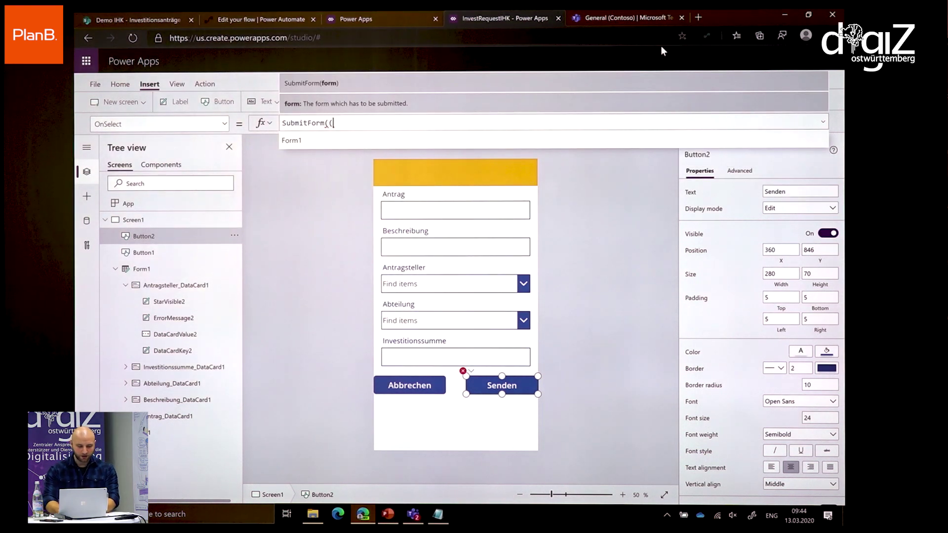
key("BackSpace")
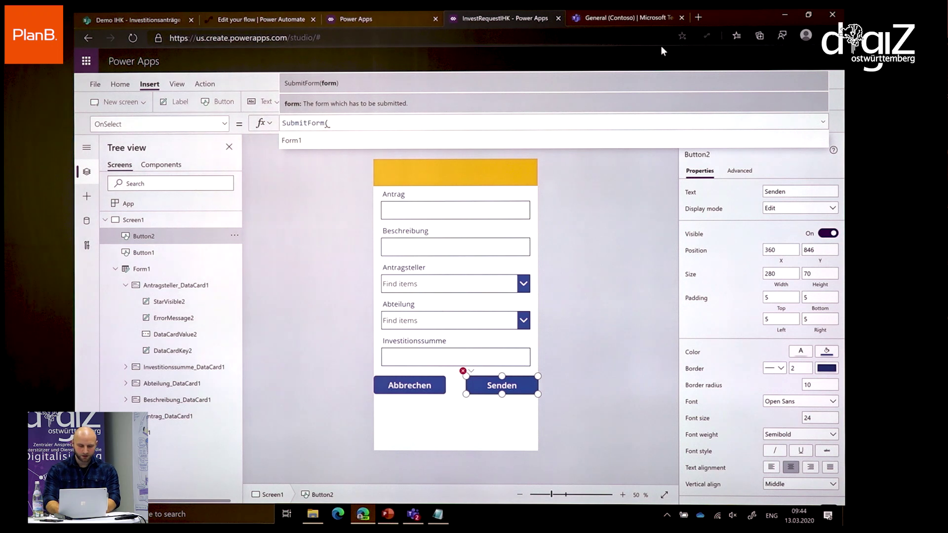
type("Form1)")
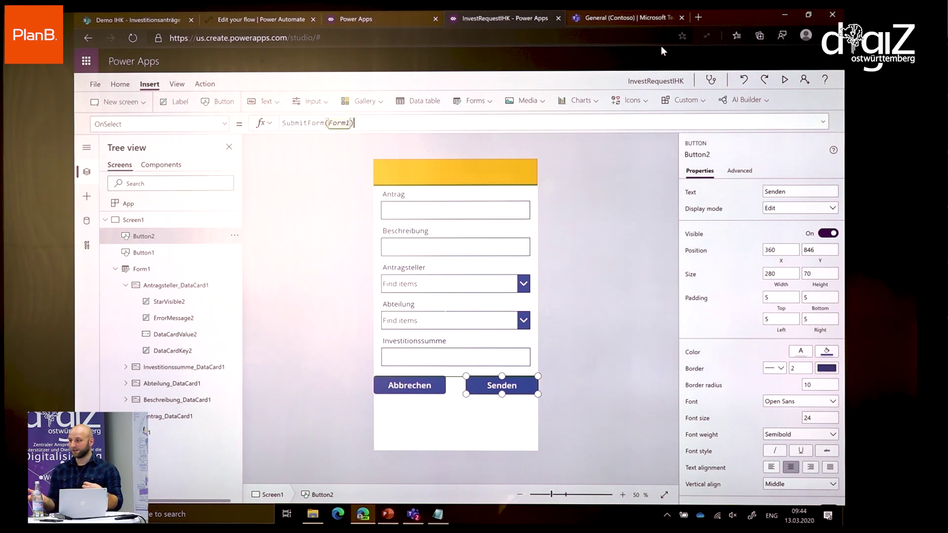
- Extend the Senden button's OnSelect formula with a second command, NewForm(Form1), separated by a semicolon, and reselect the button to check it
type(";")
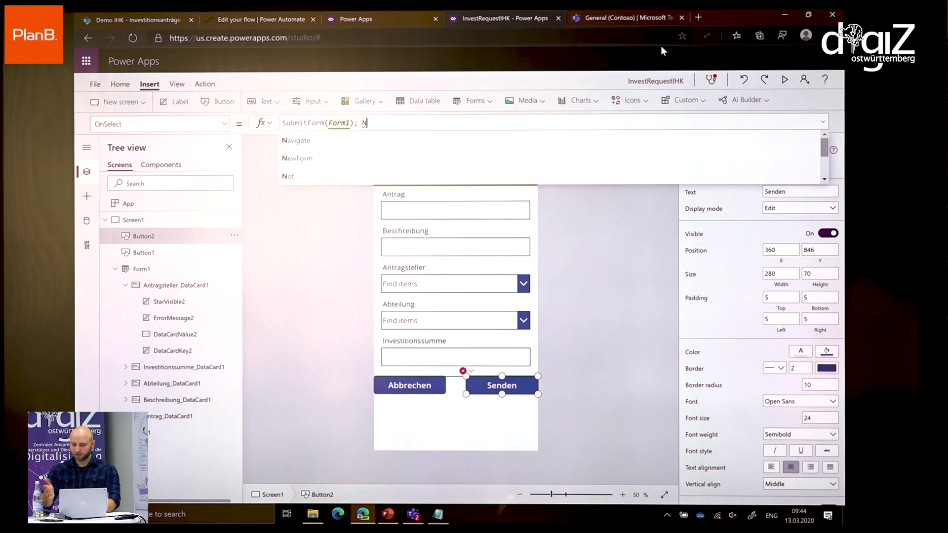
type("NewForm")
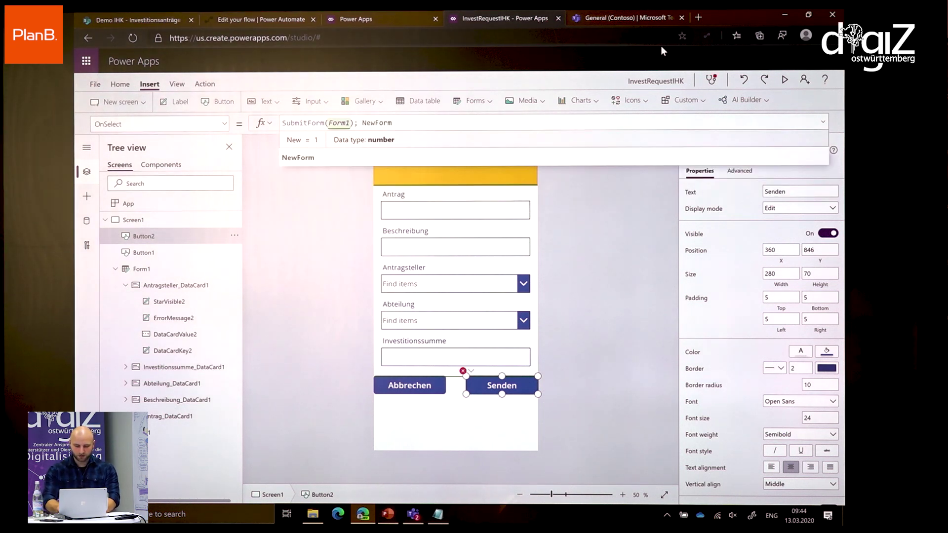
type("(For")
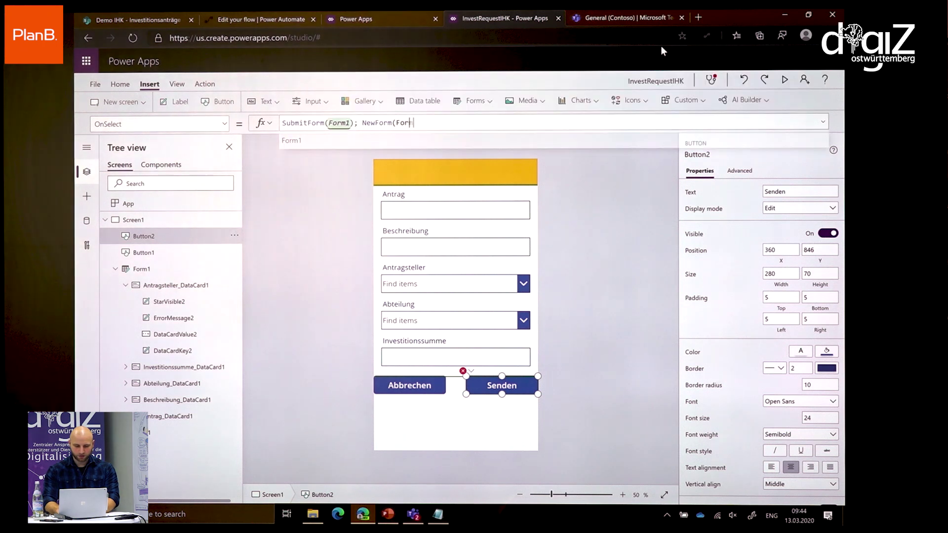
type("m1)")
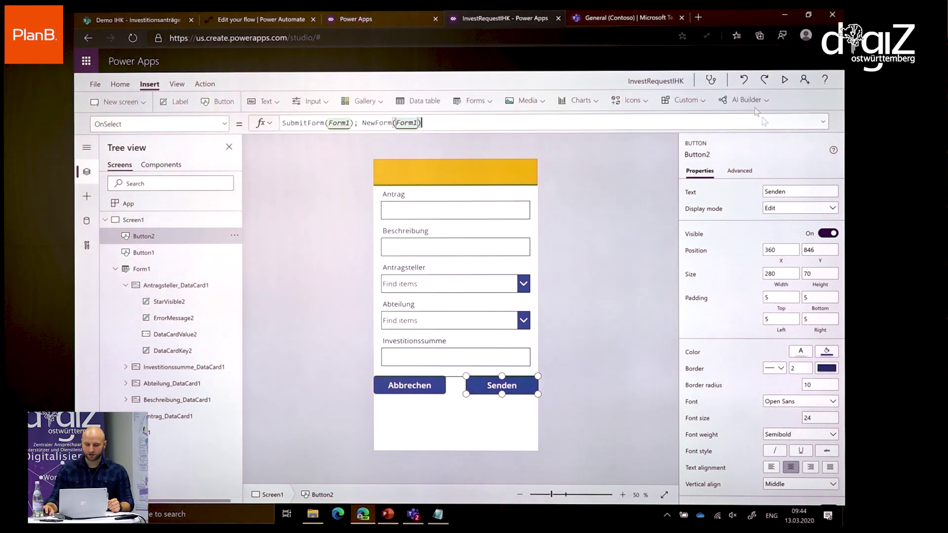
key("Escape")
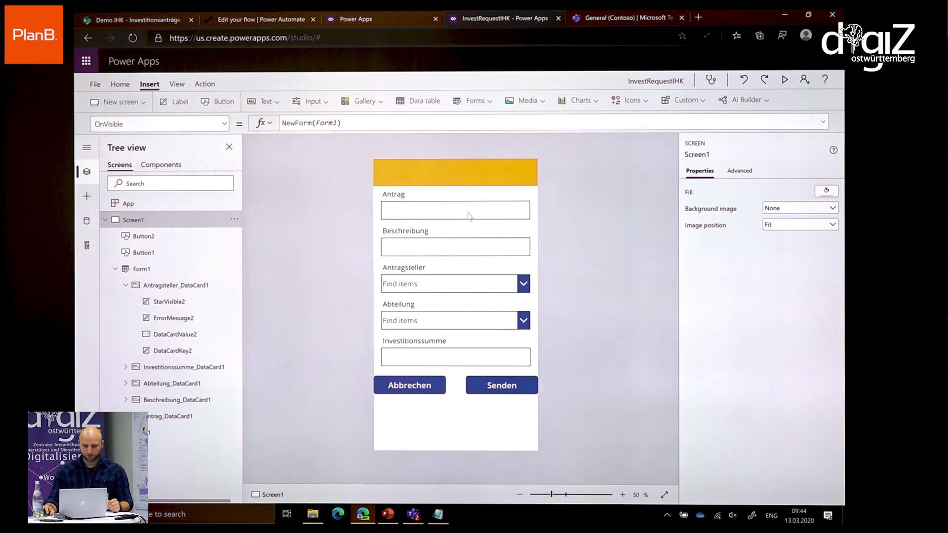
left_click(503, 390)
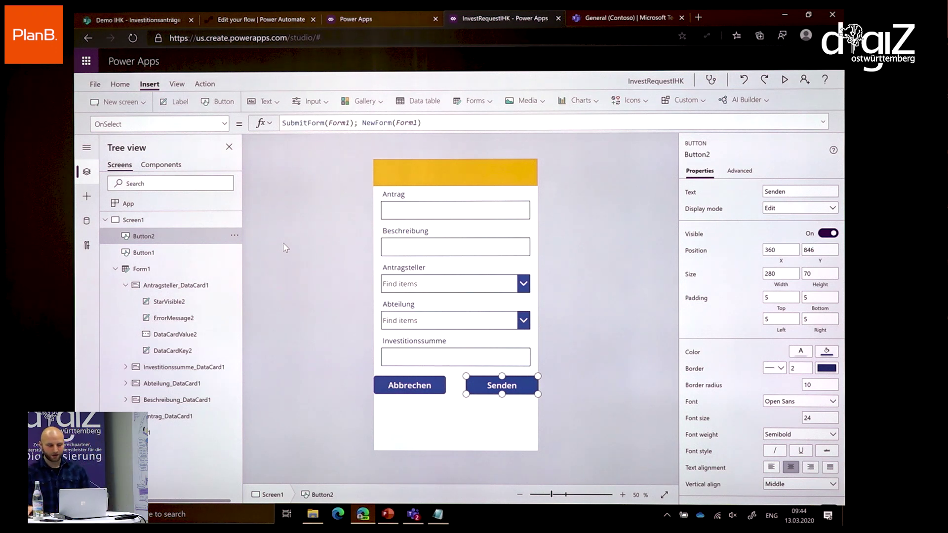
- Save the app to the cloud under the name InvestRequestIHK
left_click(95, 84)
left_click(92, 89)
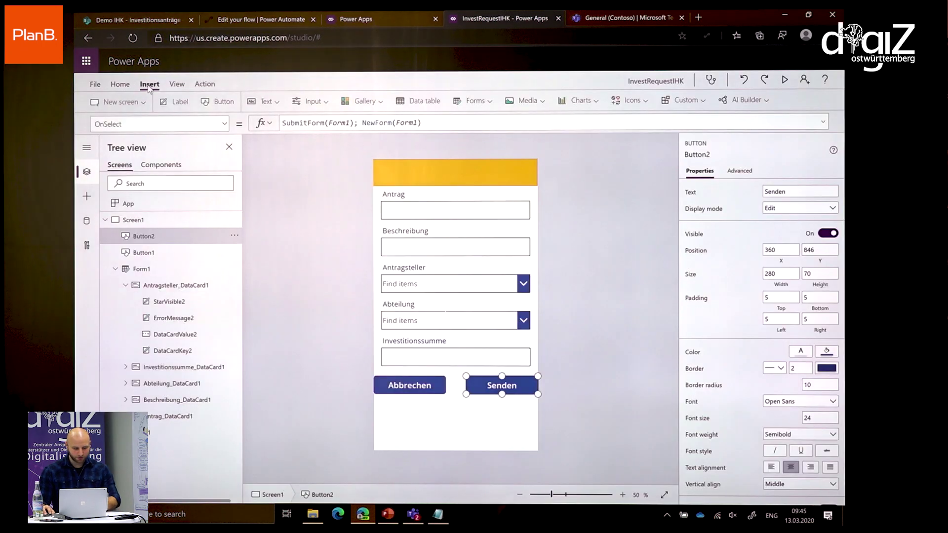
key("ctrl+shift+s")
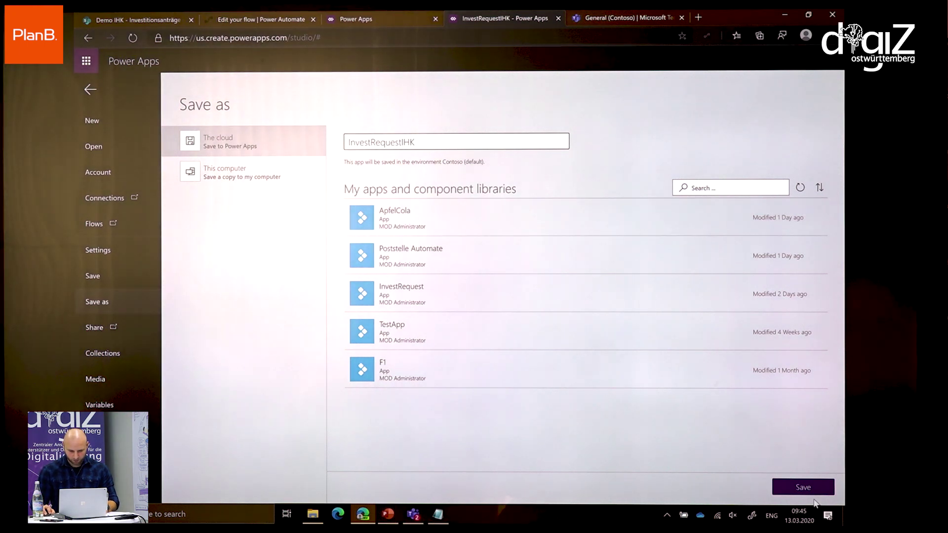
left_click(813, 490)
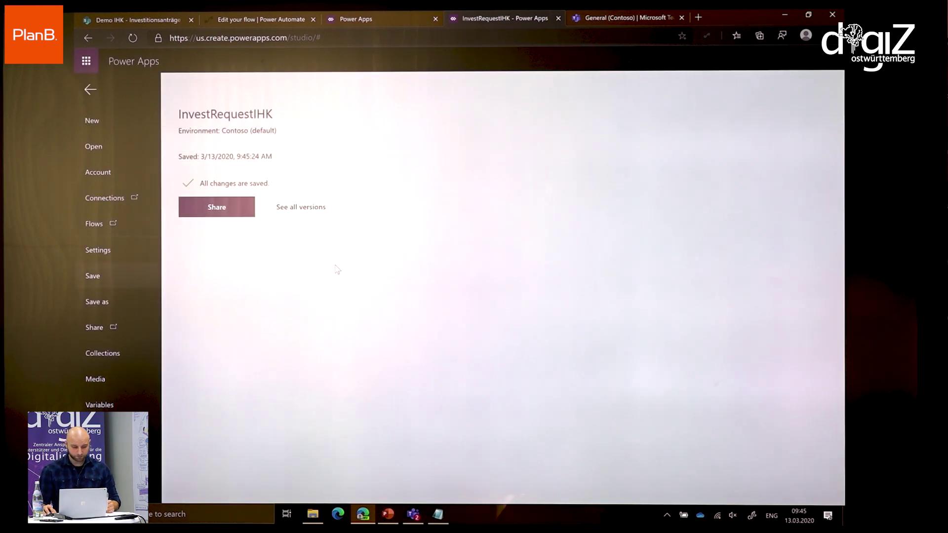
- View the sharing options for InvestRequestIHK and close them without adding anyone
left_click(238, 211)
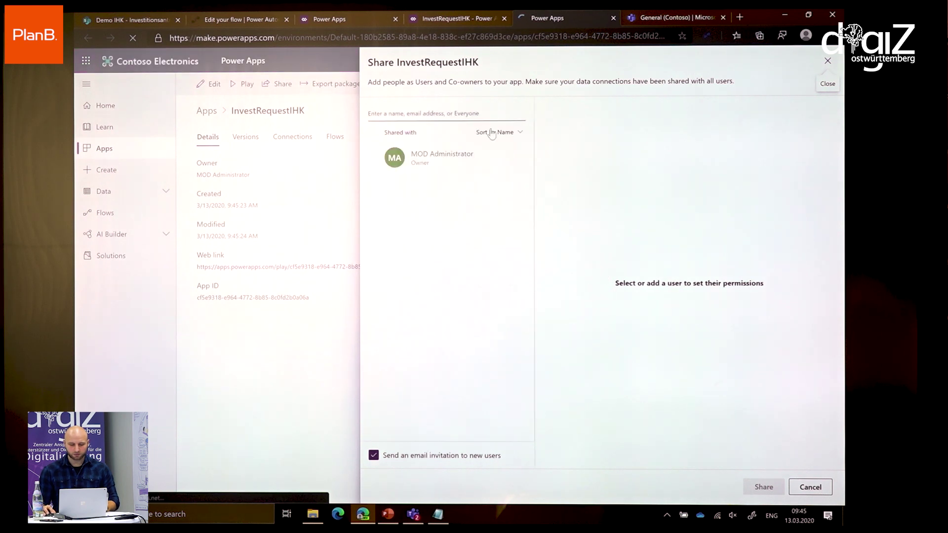
left_click(443, 113)
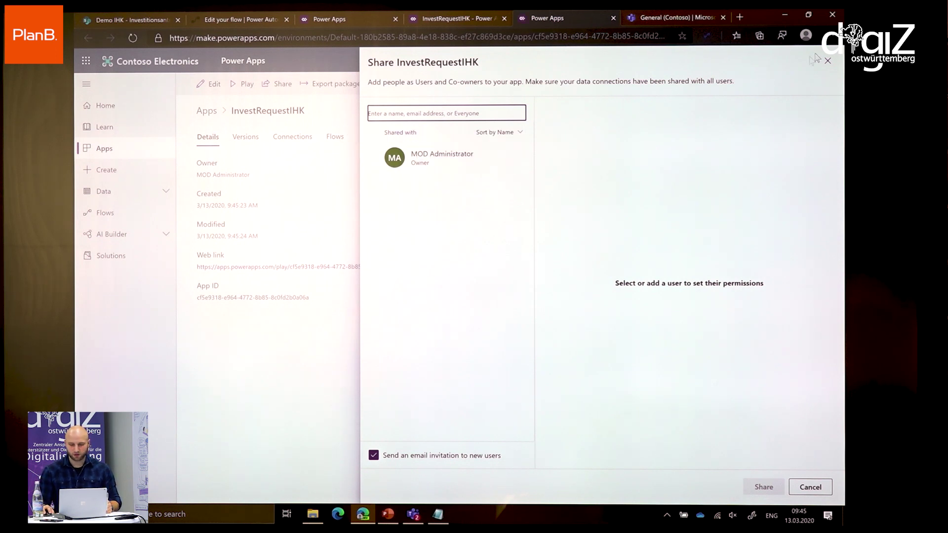
left_click(828, 60)
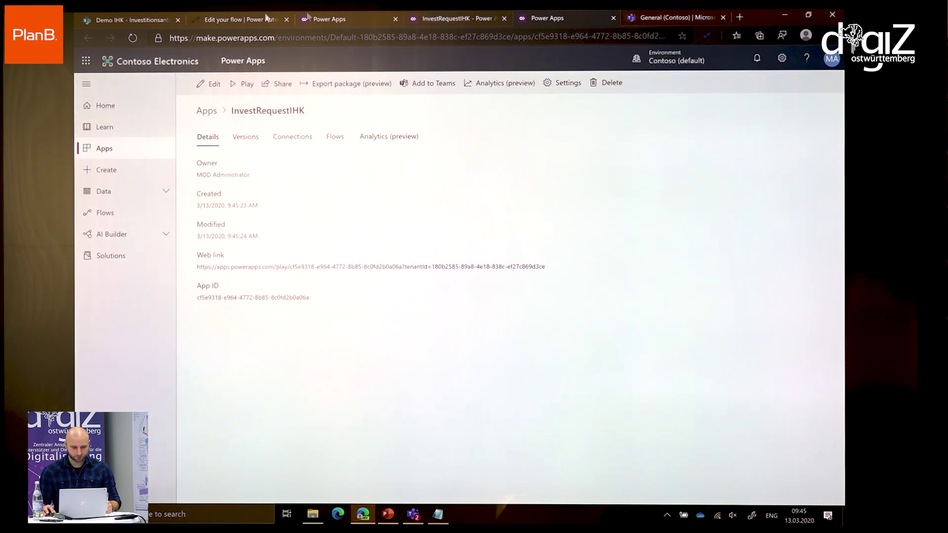
- Switch to Microsoft Teams, join the IHK meeting and dismiss the muted-speakers notice
left_click(163, 20)
left_click(419, 514)
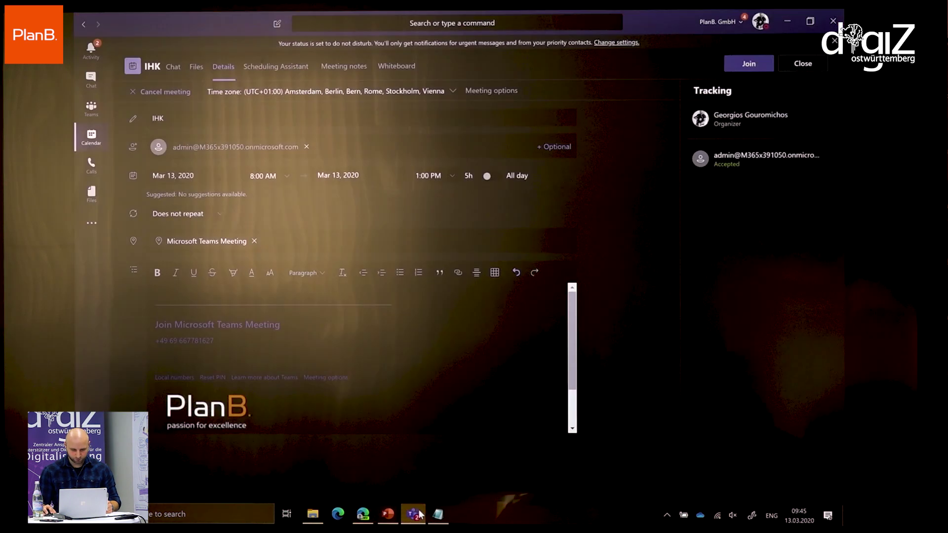
left_click(751, 64)
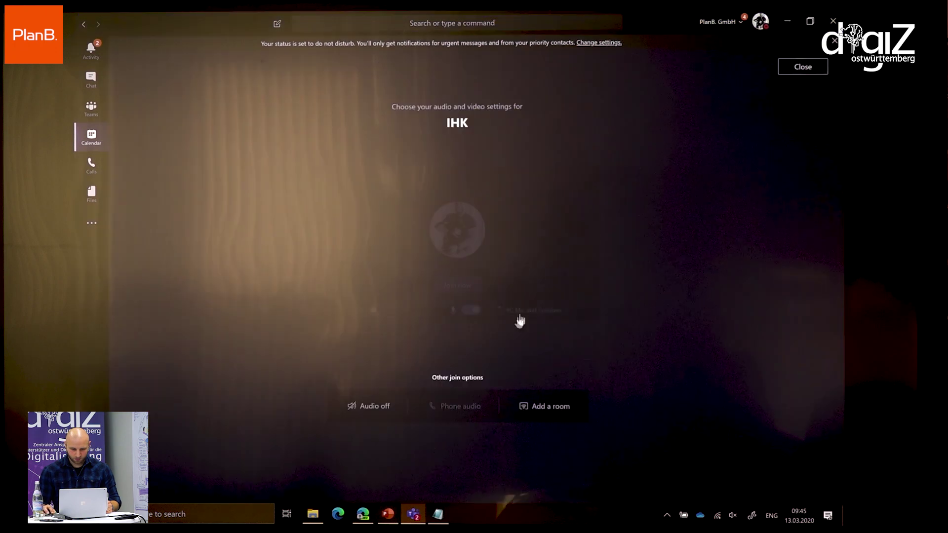
left_click(456, 285)
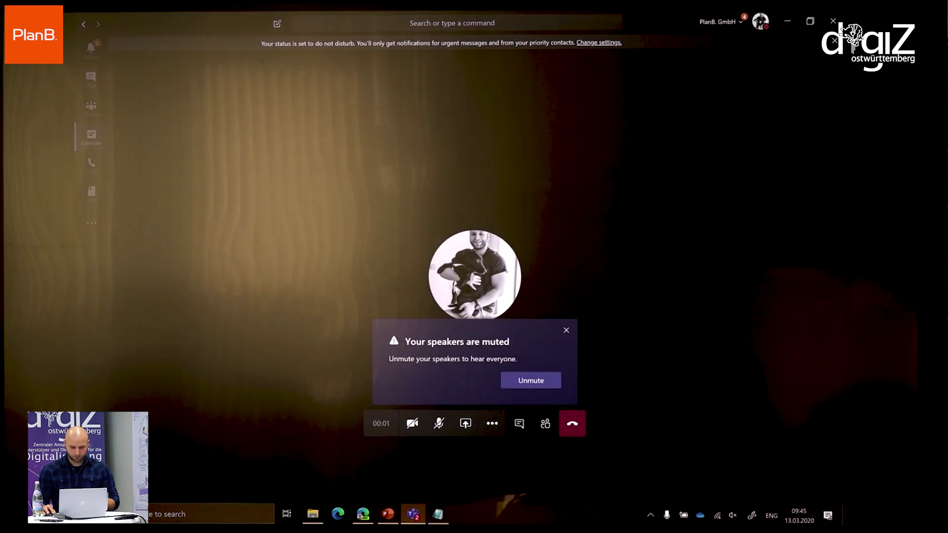
left_click(566, 331)
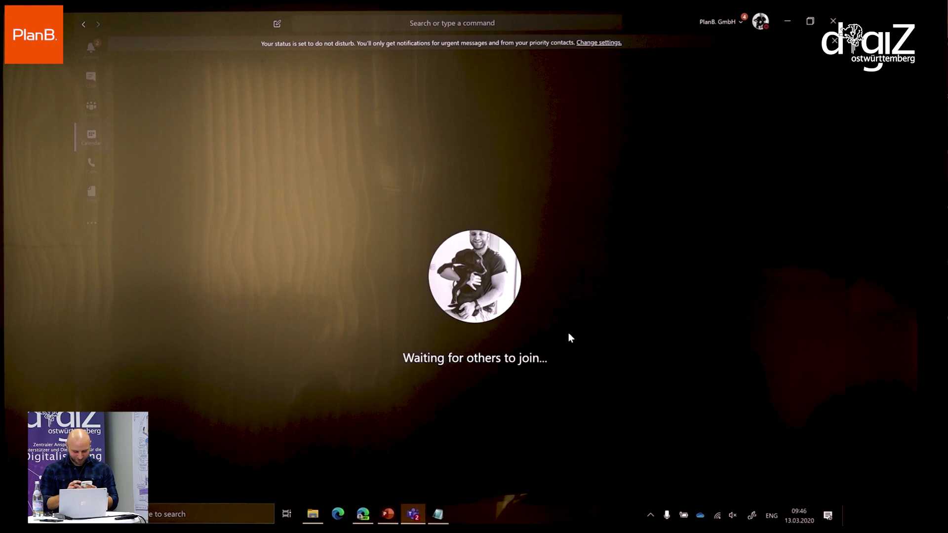
- Fill in the app's form on the mirrored phone with Antrag "Stehtische" and Beschreibung "Deshalb", and search for "Mod" as Antragsteller
mouse_move(543, 376)
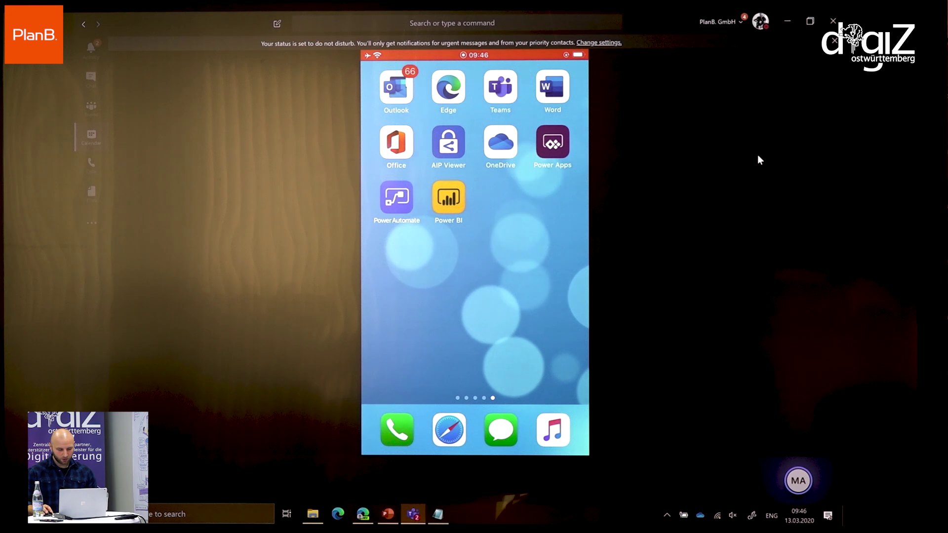
mouse_move(511, 383)
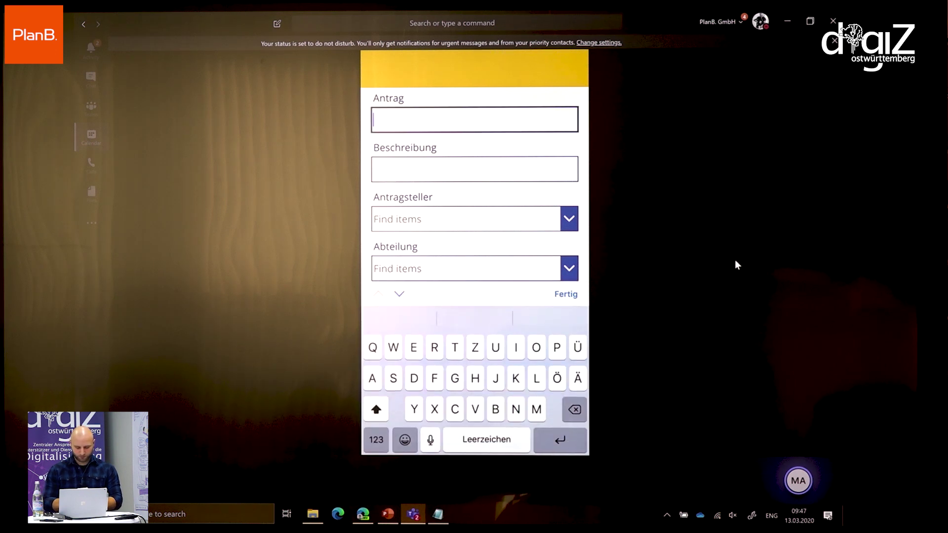
type("Stehtisch")
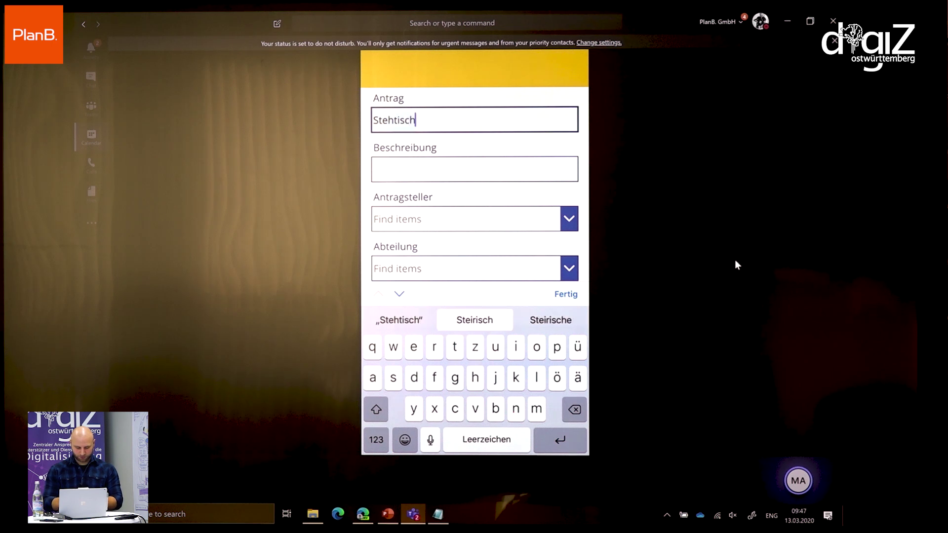
type("e")
key("Tab")
type("Desha")
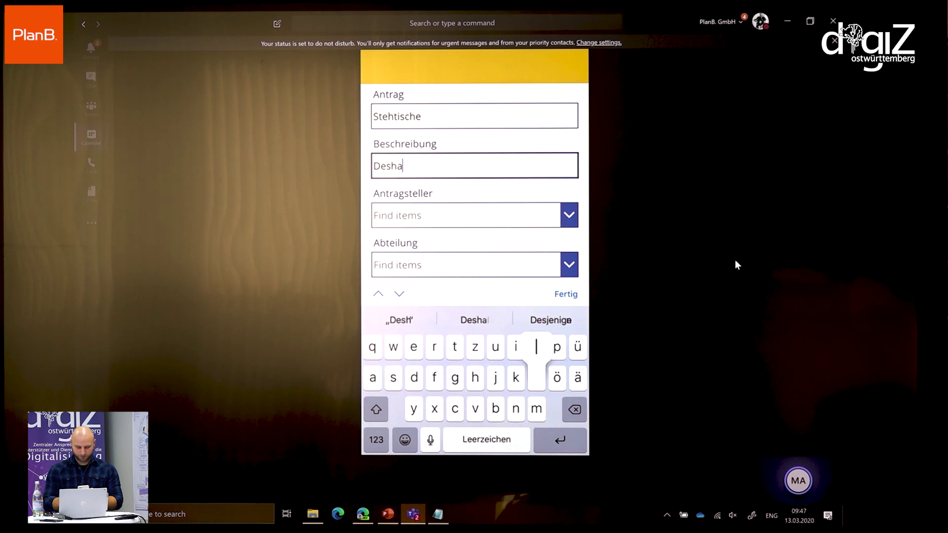
type("lb")
key("Tab")
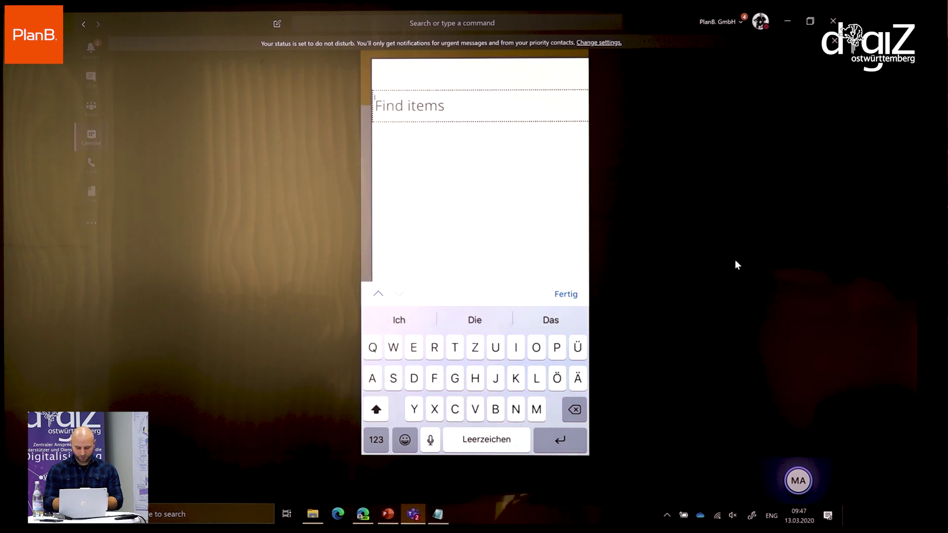
type("Mod")
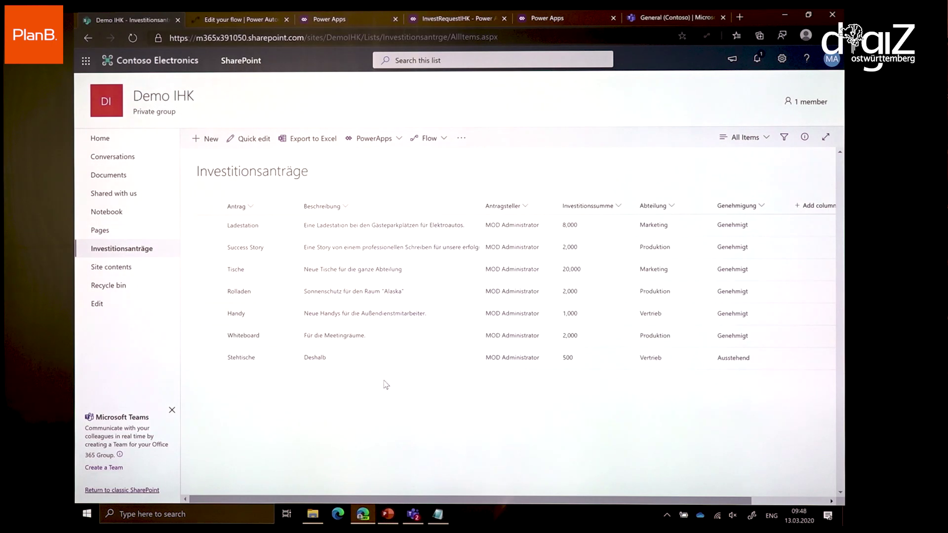
- Select the Stehtische entry in the SharePoint list Investitionsanträge to check the submitted request
left_click(386, 364)
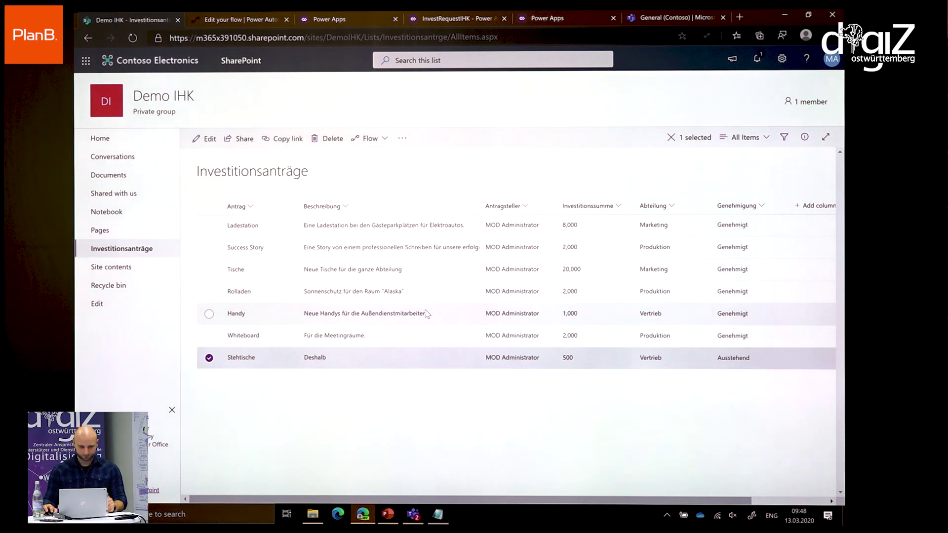
- Switch to Power Automate, view the existing flows and the options for creating a new one, and open the home page
left_click(224, 14)
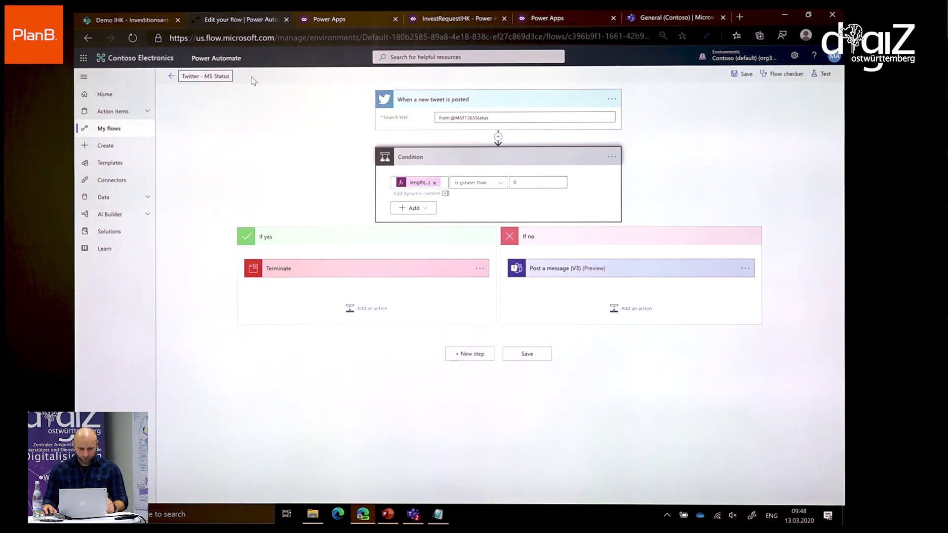
left_click(111, 131)
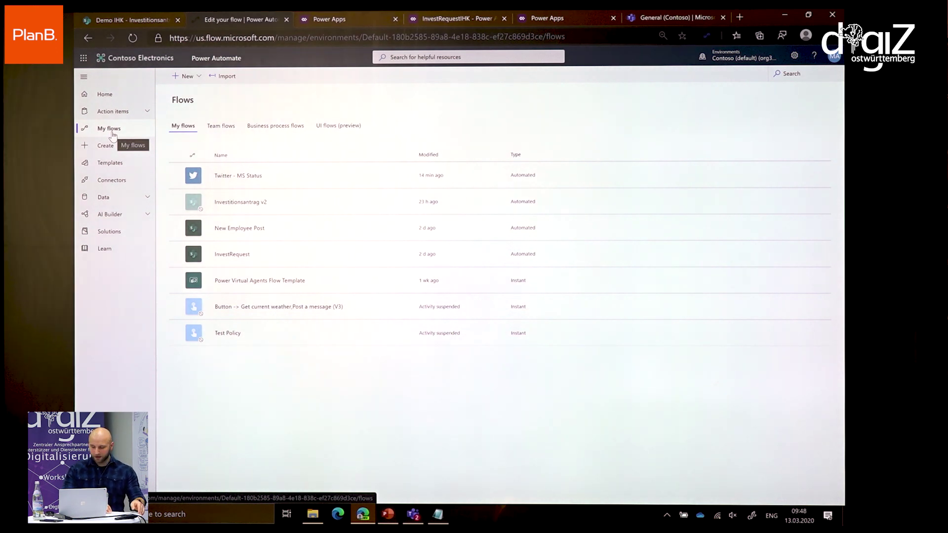
left_click(195, 76)
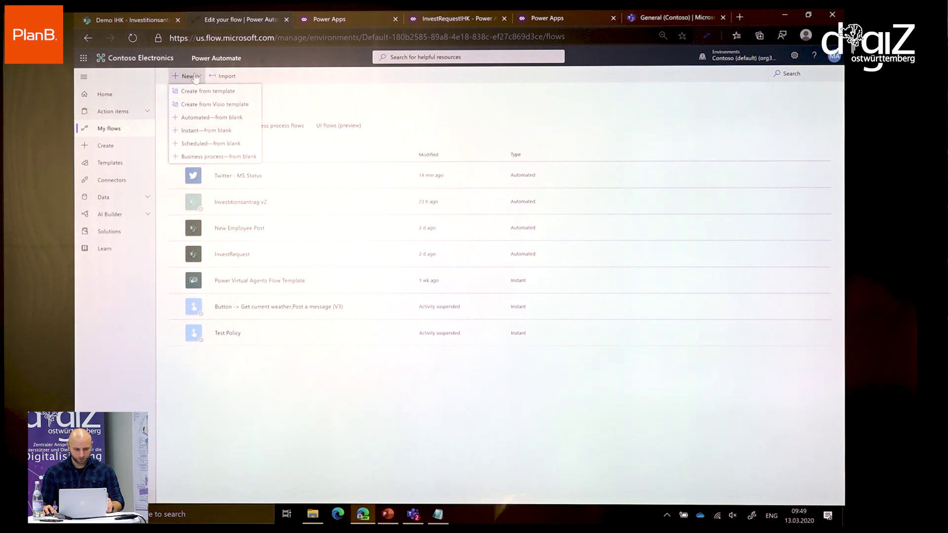
left_click(117, 100)
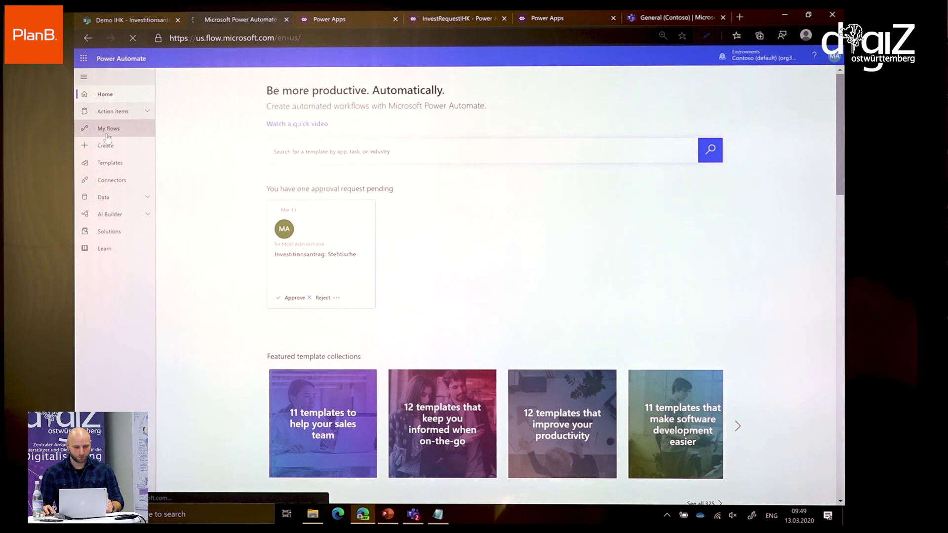
- Create an automated flow named "InvestitionsAntrag" with the SharePoint trigger "When an item is created"
left_click(128, 142)
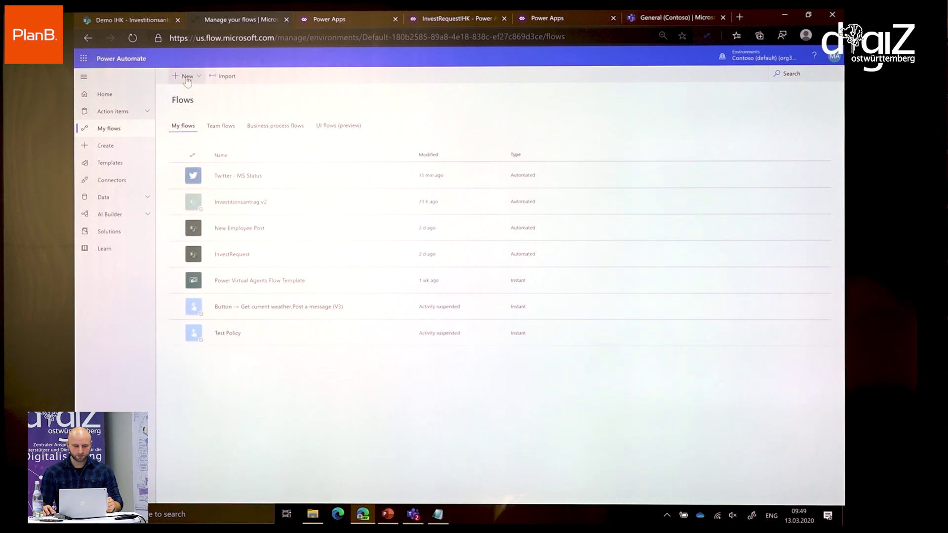
left_click(186, 76)
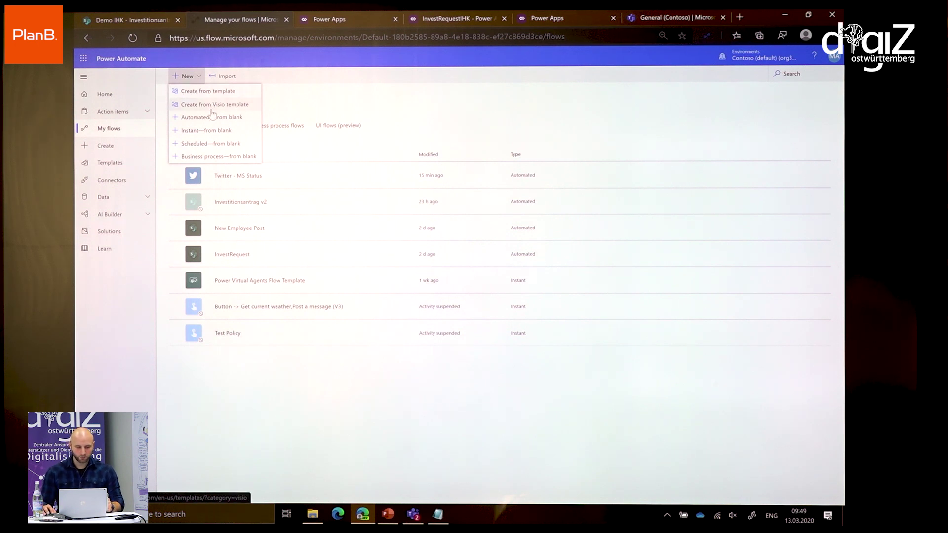
left_click(196, 119)
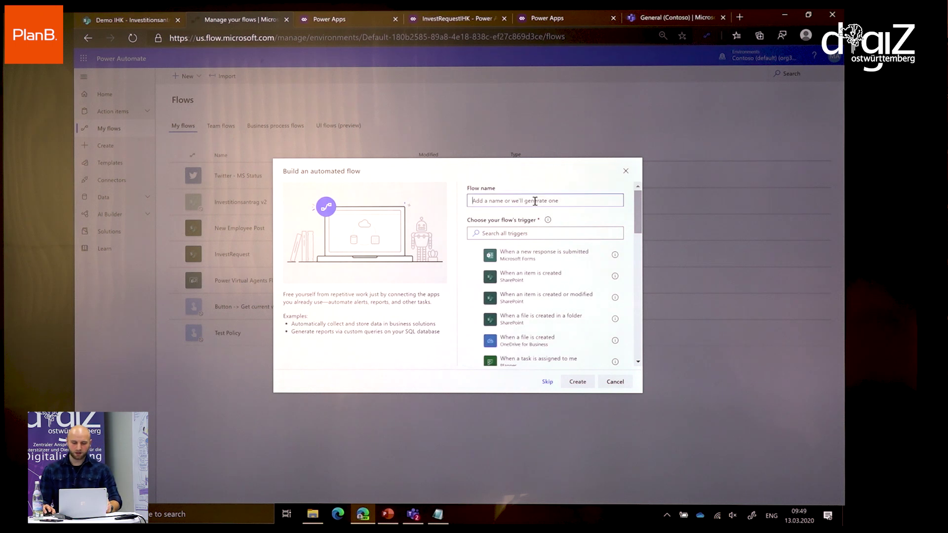
left_click(538, 282)
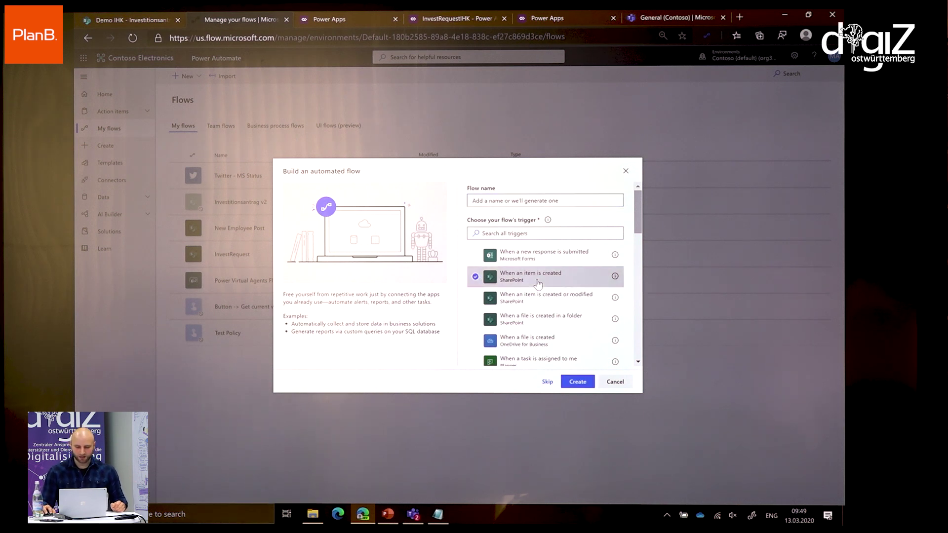
left_click(531, 202)
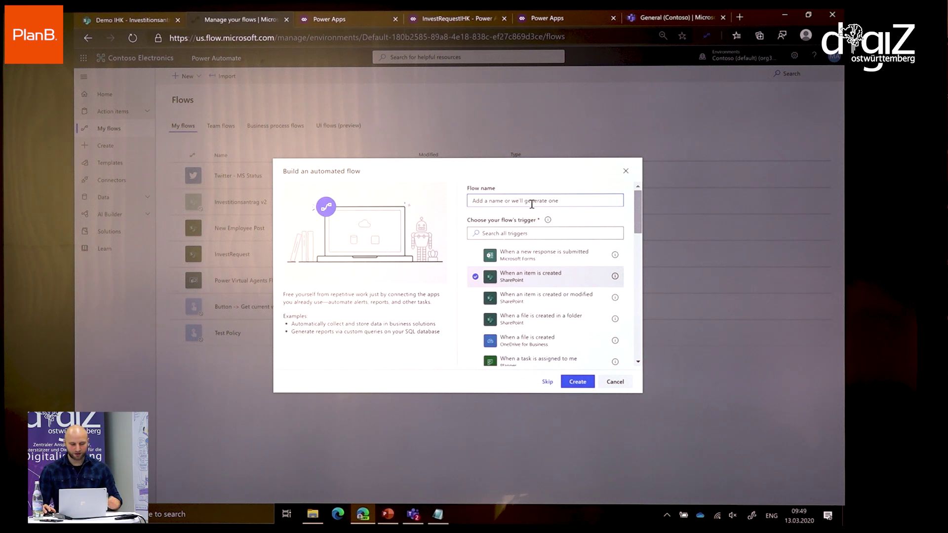
type("Invest")
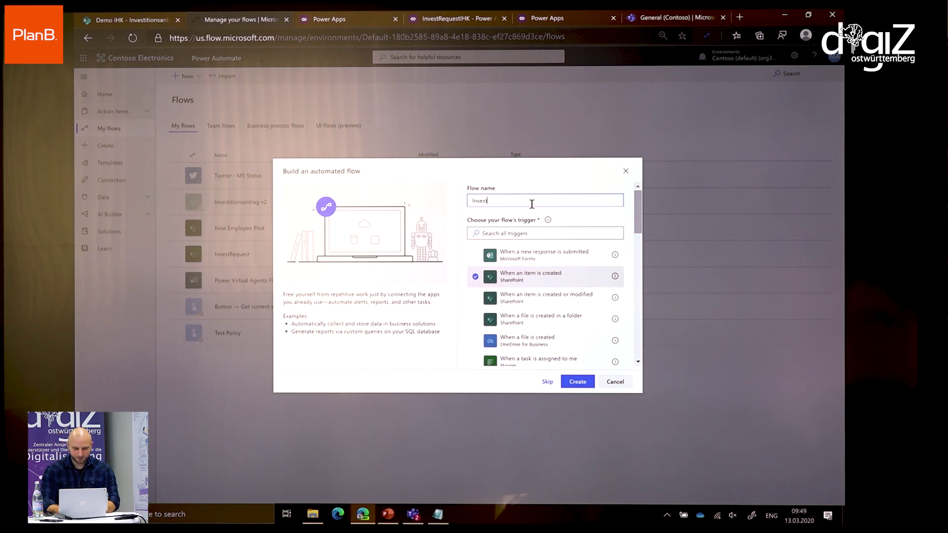
type("itionsAntrag")
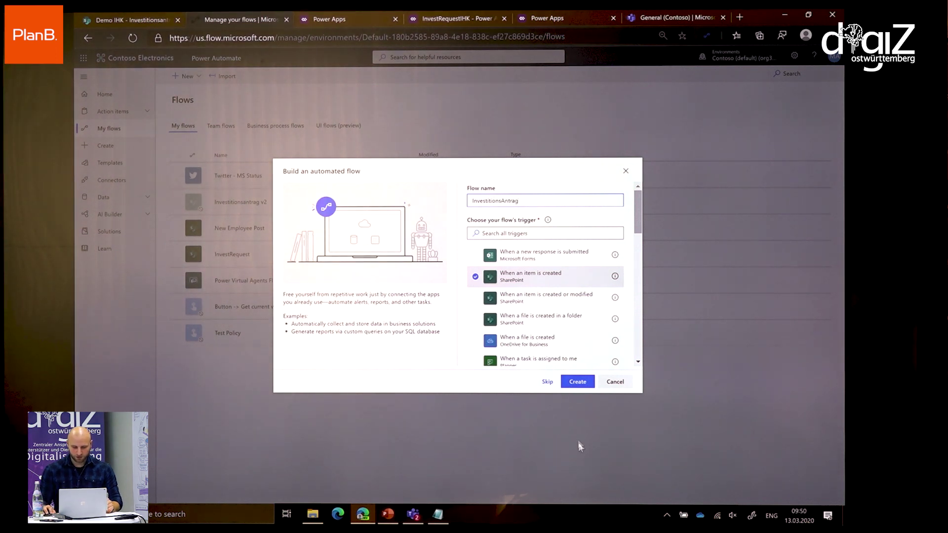
left_click(572, 383)
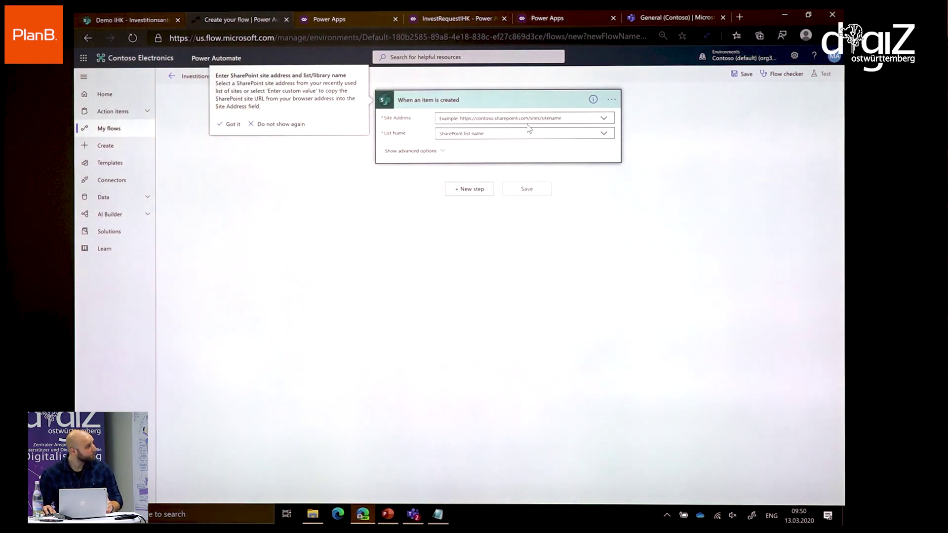
- Point the trigger to the Demo IHK site and its Investitionsanträge list
left_click(606, 120)
left_click(606, 120)
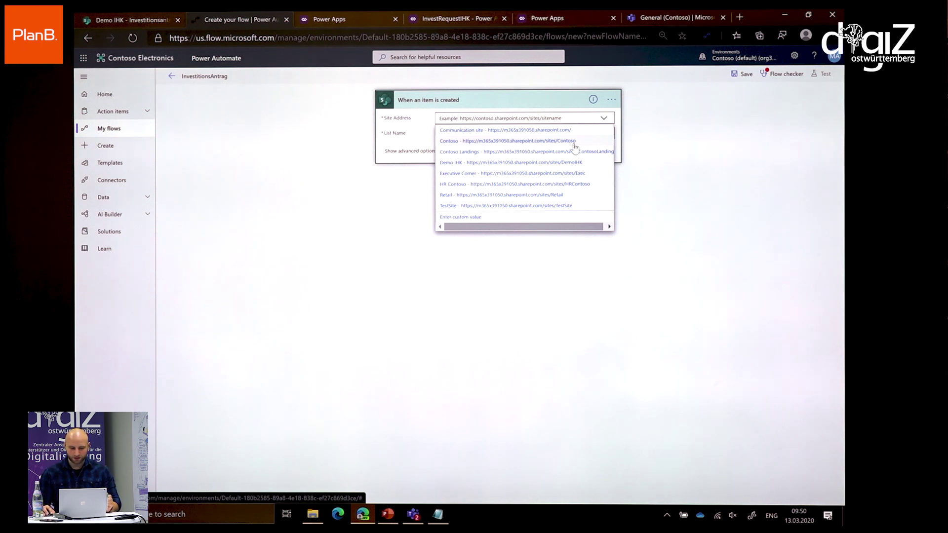
left_click(540, 166)
left_click(604, 133)
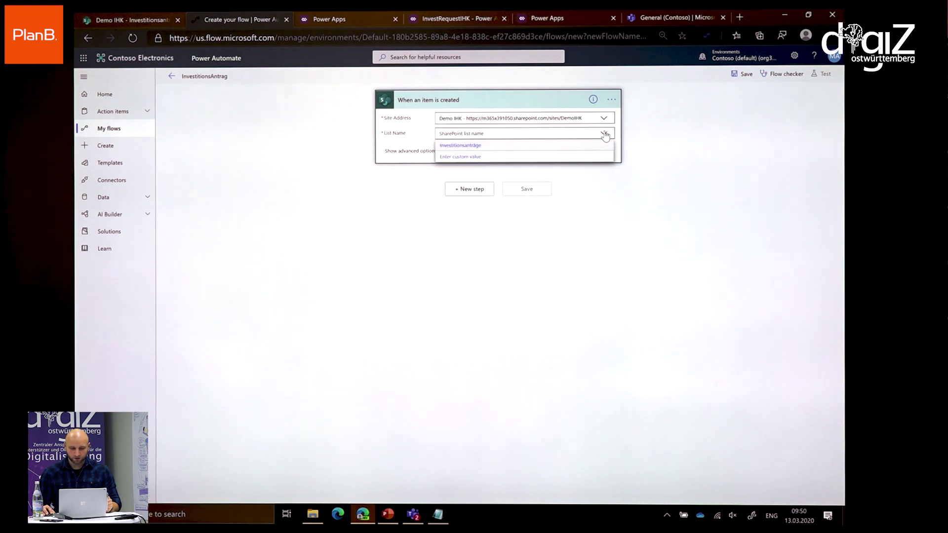
left_click(459, 146)
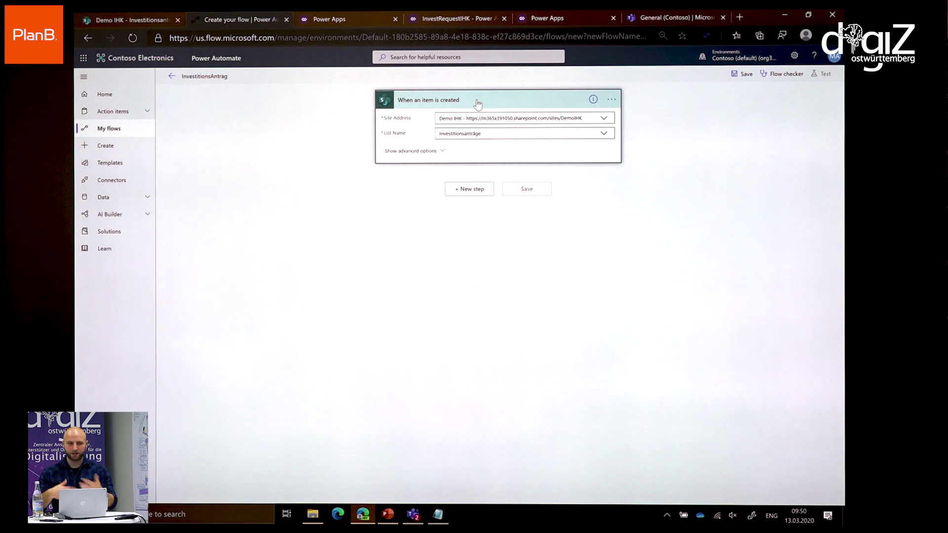
- Add a SharePoint "Update item" action after the trigger, using the Demo IHK site and the Investitionsanträge list
left_click(479, 192)
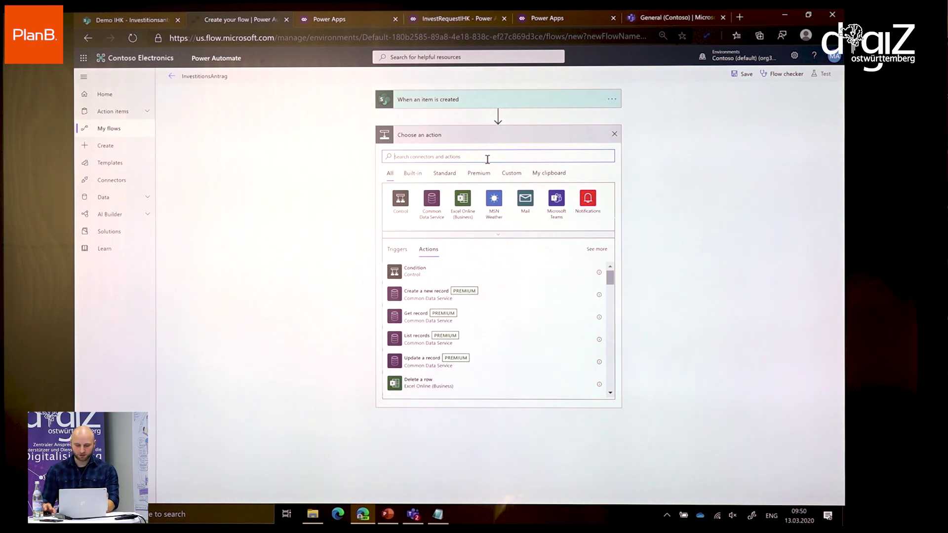
type("Update")
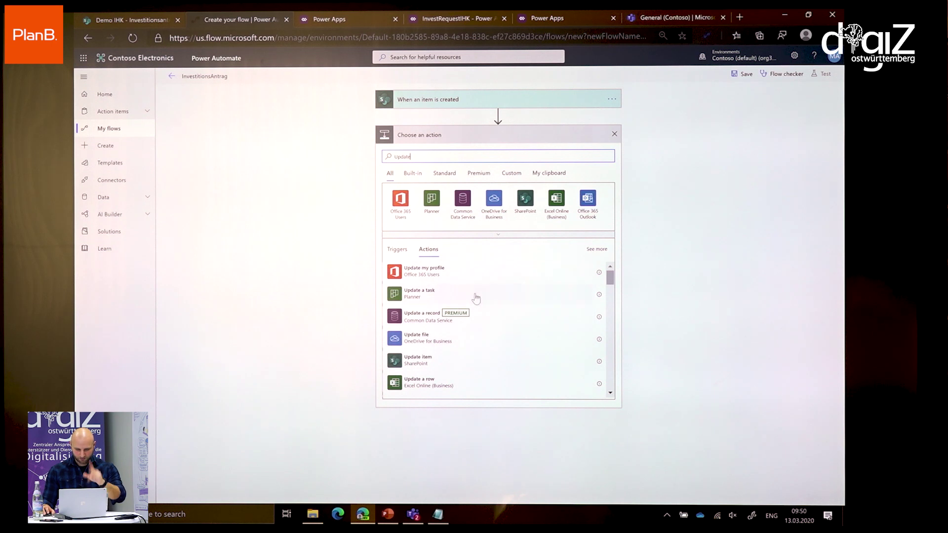
scroll(520, 305, "down", 1)
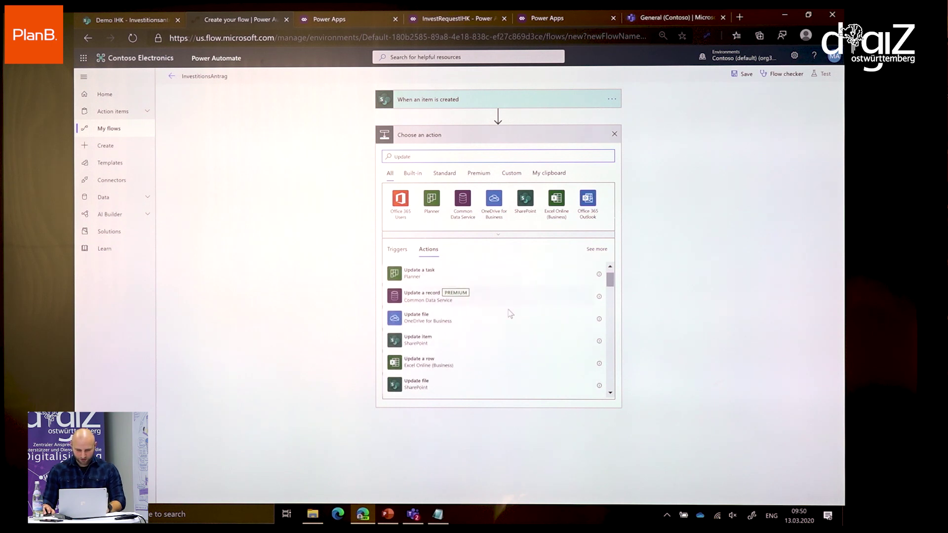
left_click(433, 344)
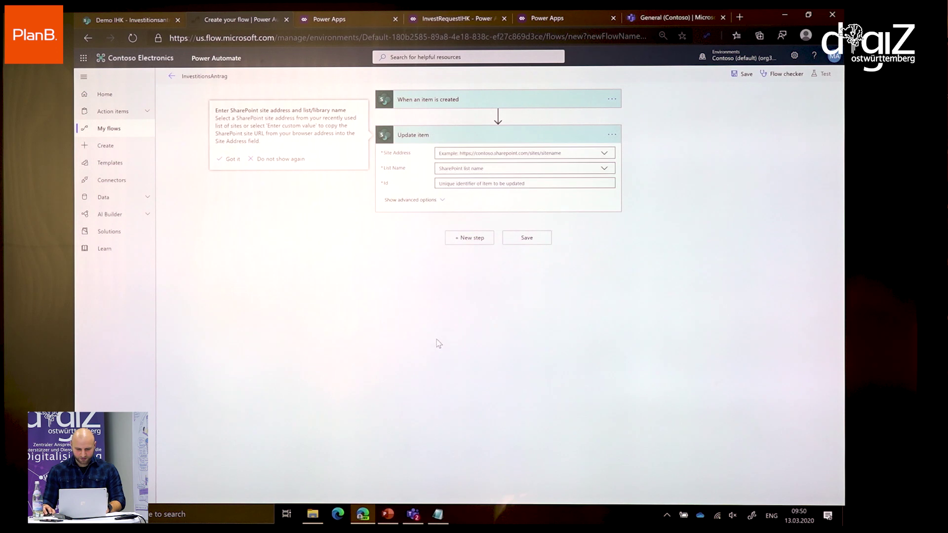
left_click(605, 154)
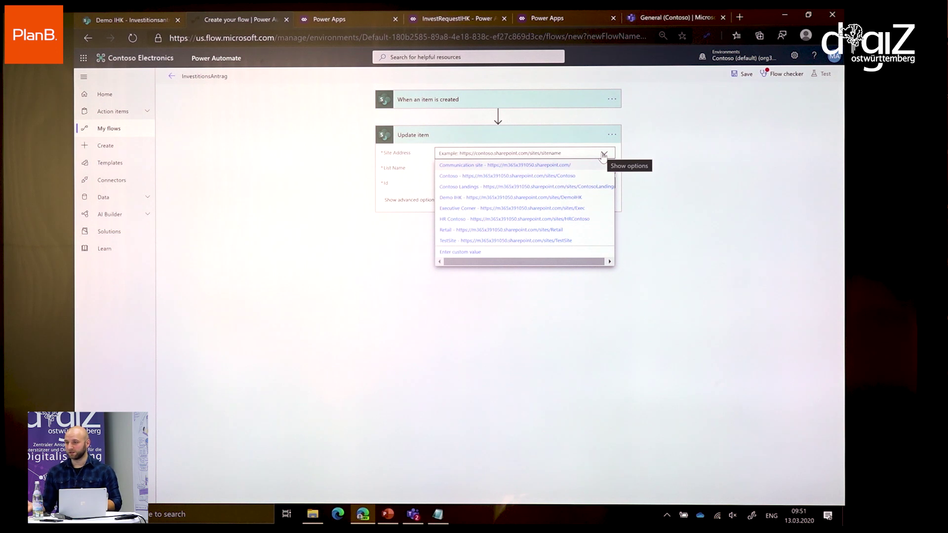
left_click(511, 199)
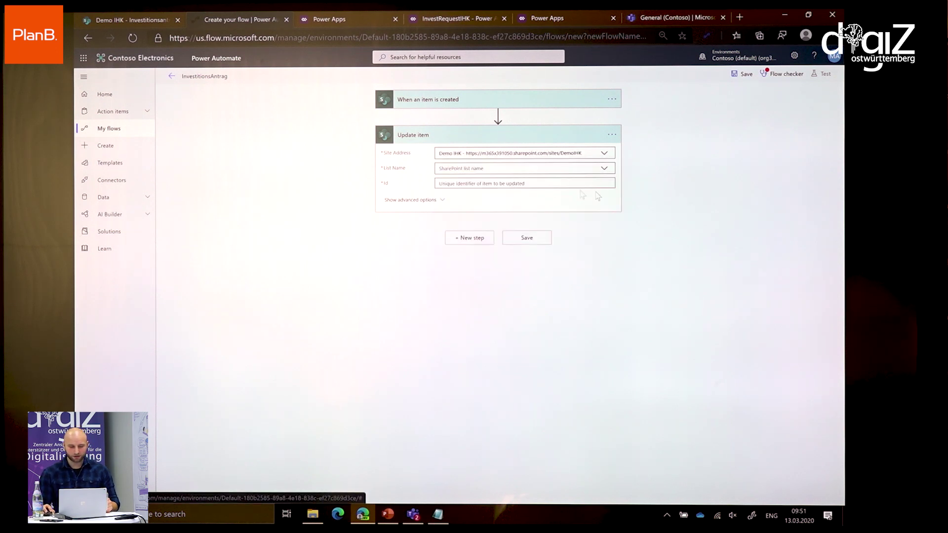
left_click(606, 169)
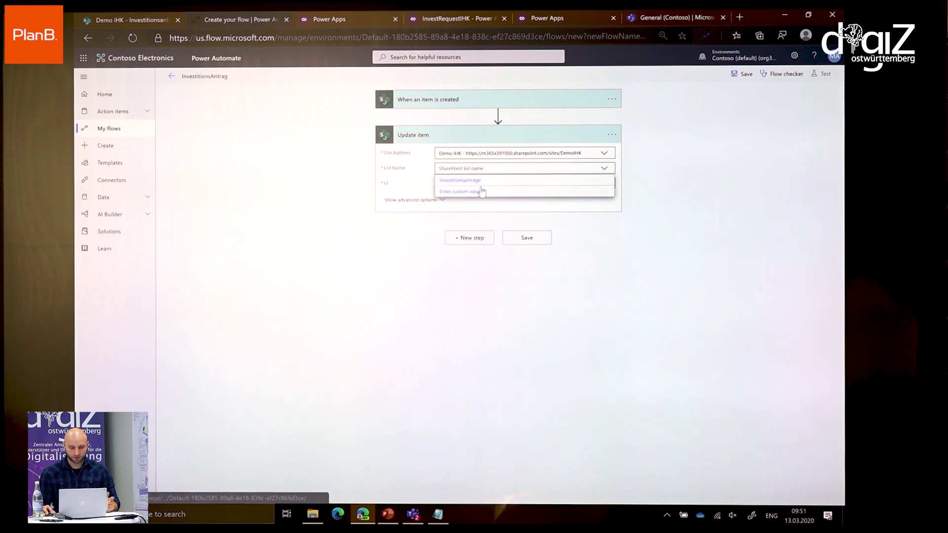
left_click(455, 183)
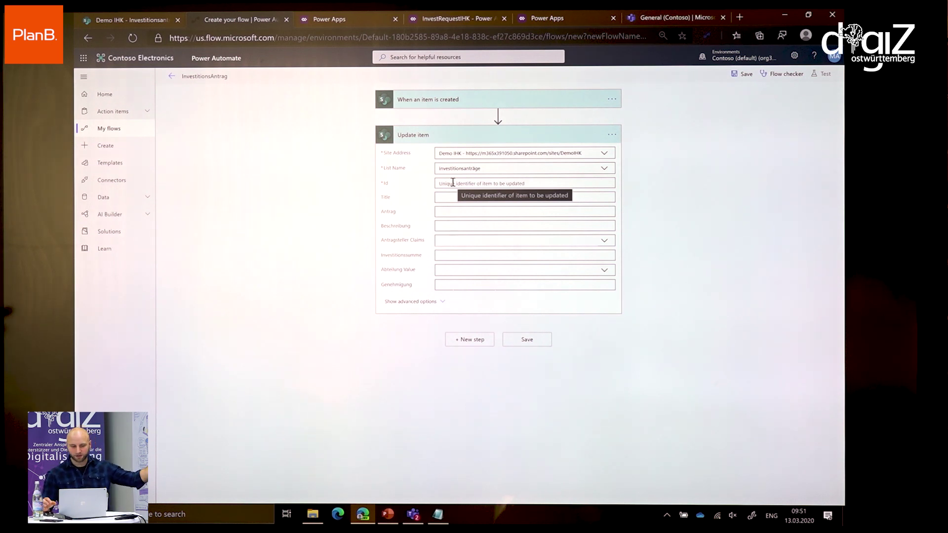
- Fill the Update item action's Id with the dynamic ID value from "When an item is created"
left_click(453, 183)
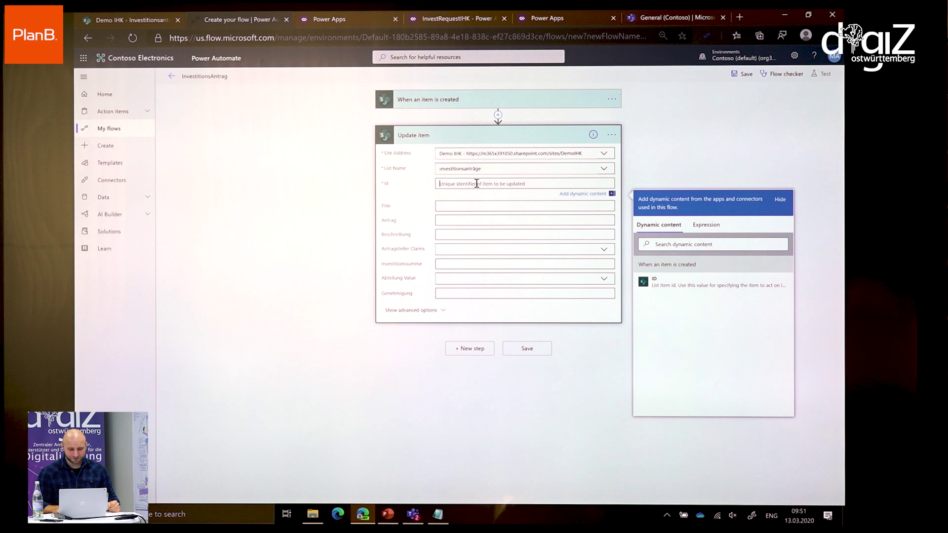
left_click(675, 289)
left_click(685, 290)
left_click_drag(711, 269, 638, 267)
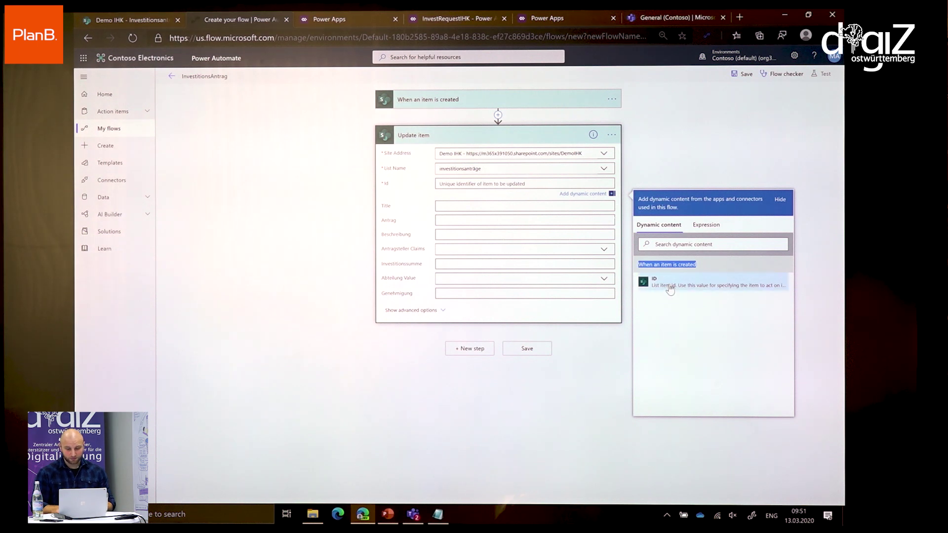
left_click(643, 284)
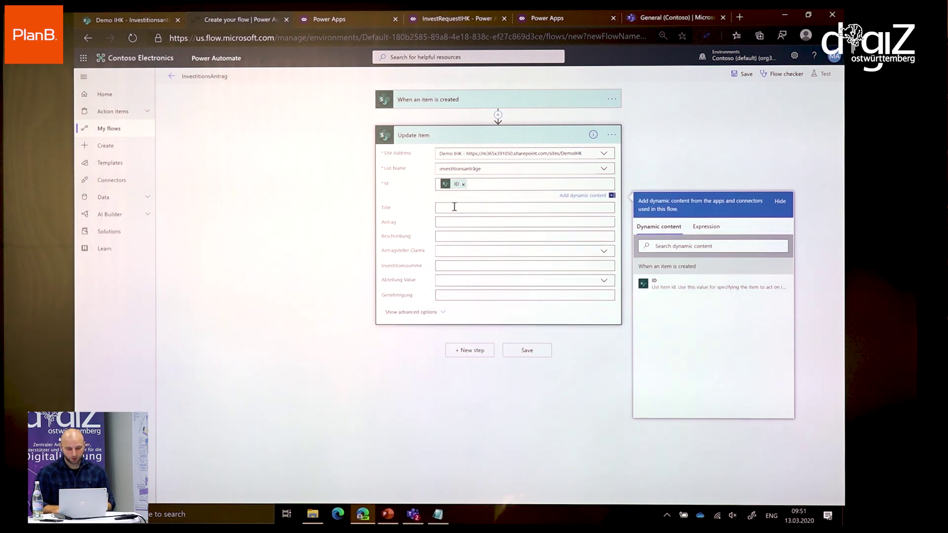
left_click(422, 223)
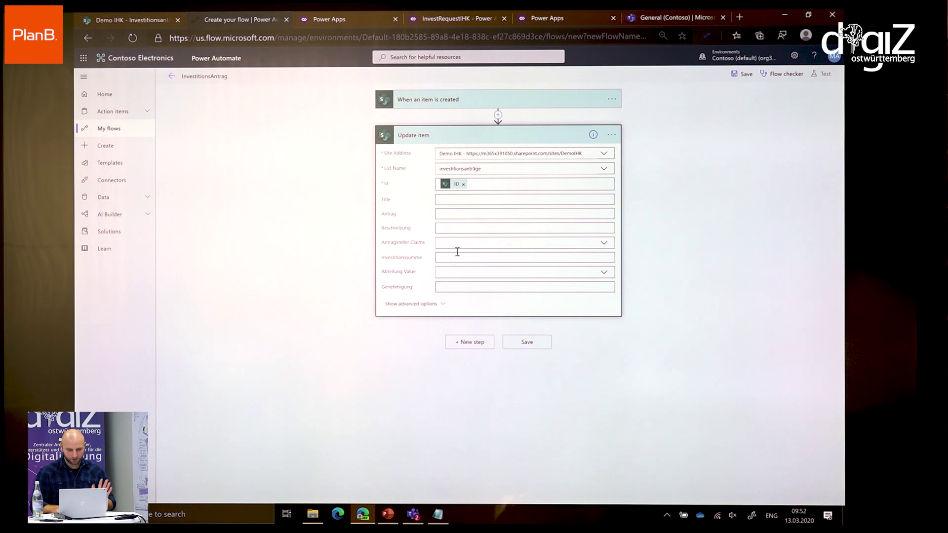
- Set Genehmigung to "Ausstehend" in the Update item action and collapse the action
left_click(455, 288)
type("Ausstehend")
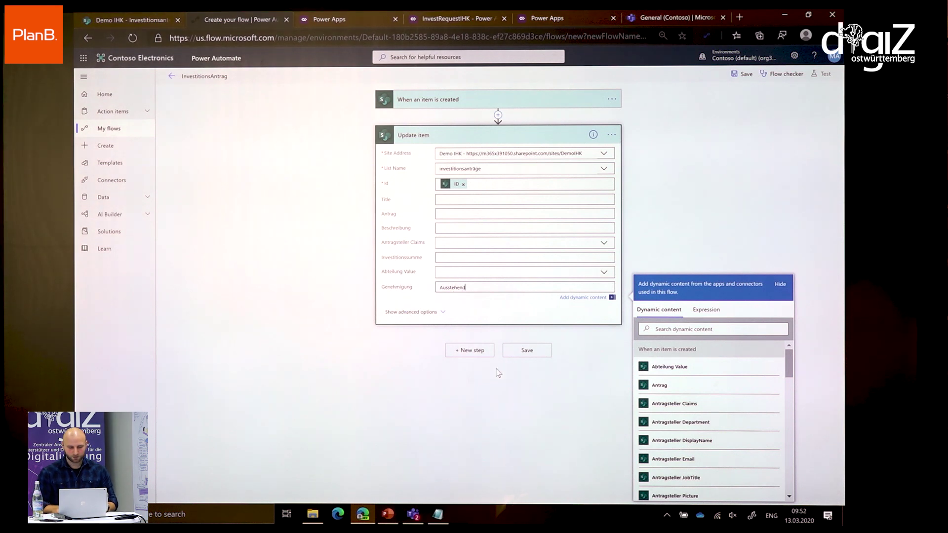
left_click(513, 368)
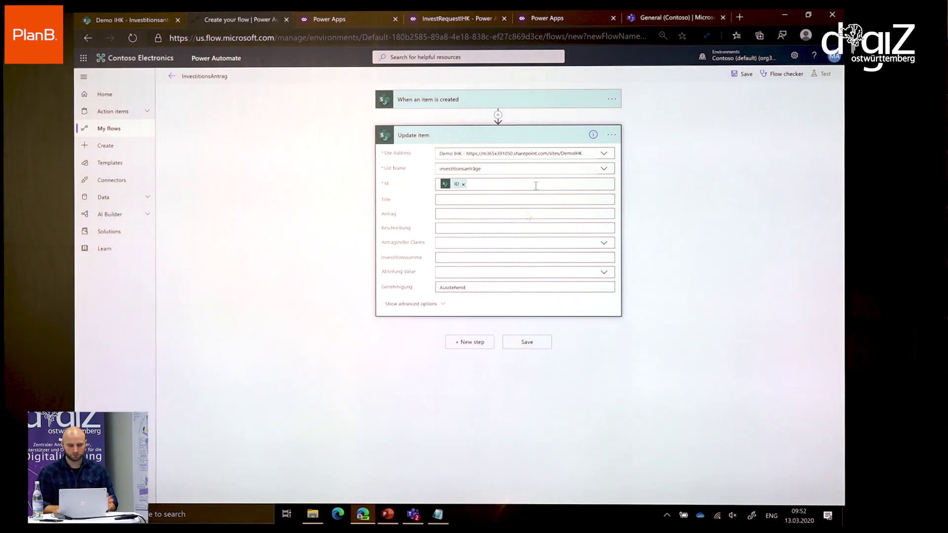
left_click(536, 141)
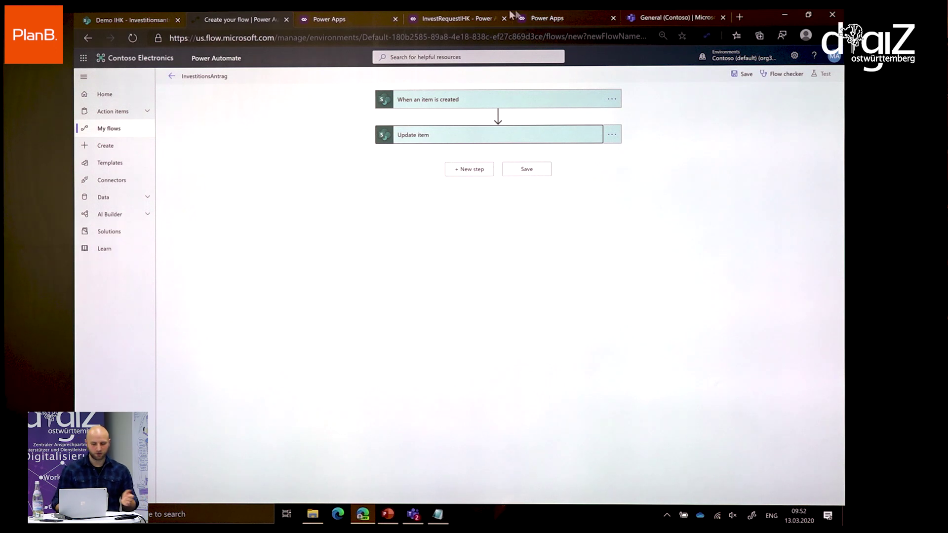
- Add a "Start and wait for an approval" action with the approval type "Approve/Reject - First to respond"
left_click(481, 176)
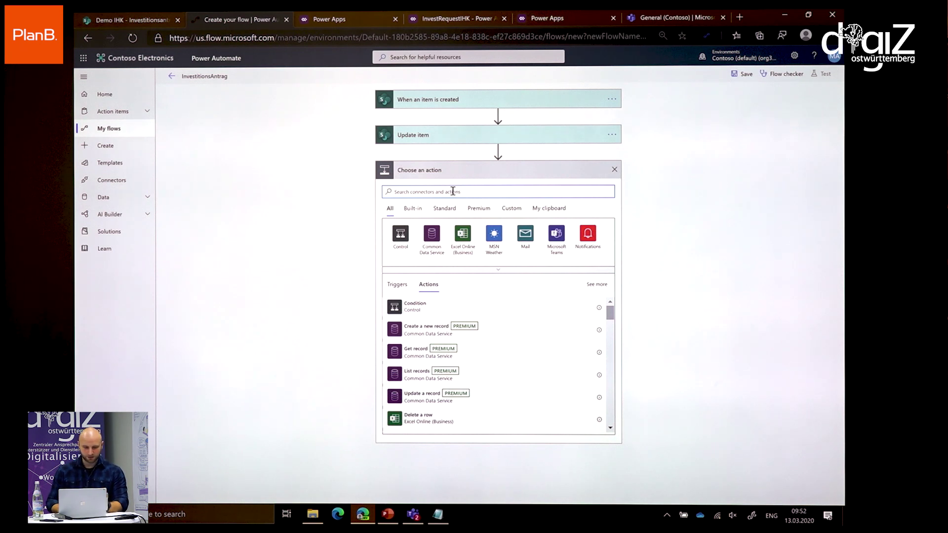
type("Approval")
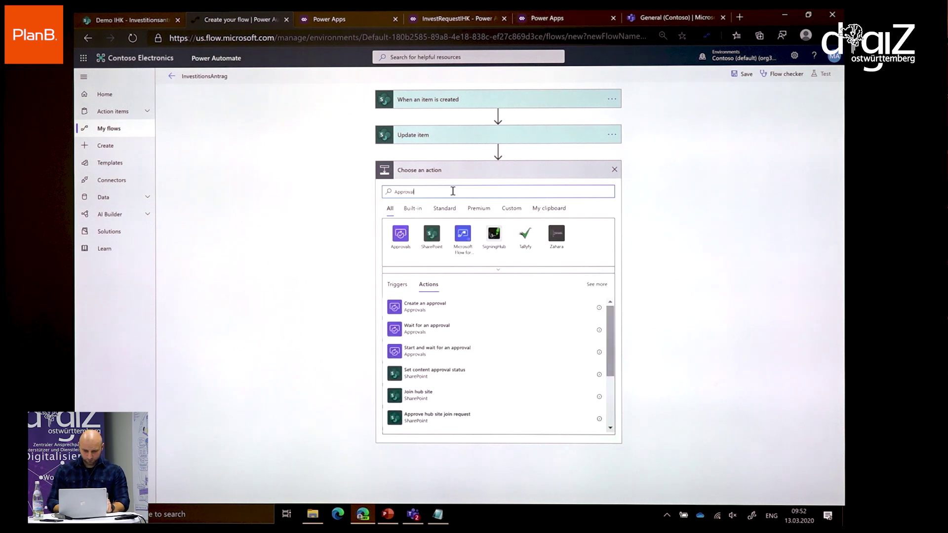
left_click(437, 352)
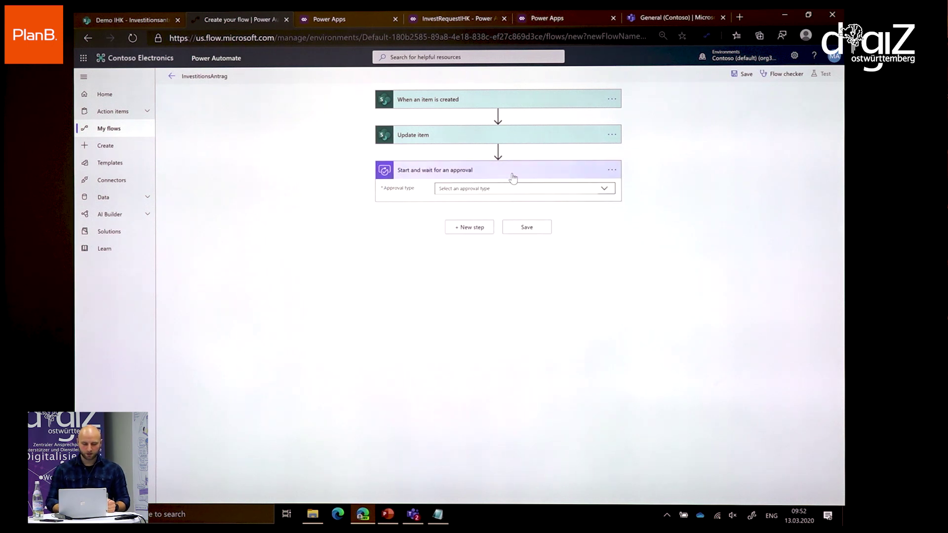
left_click(605, 192)
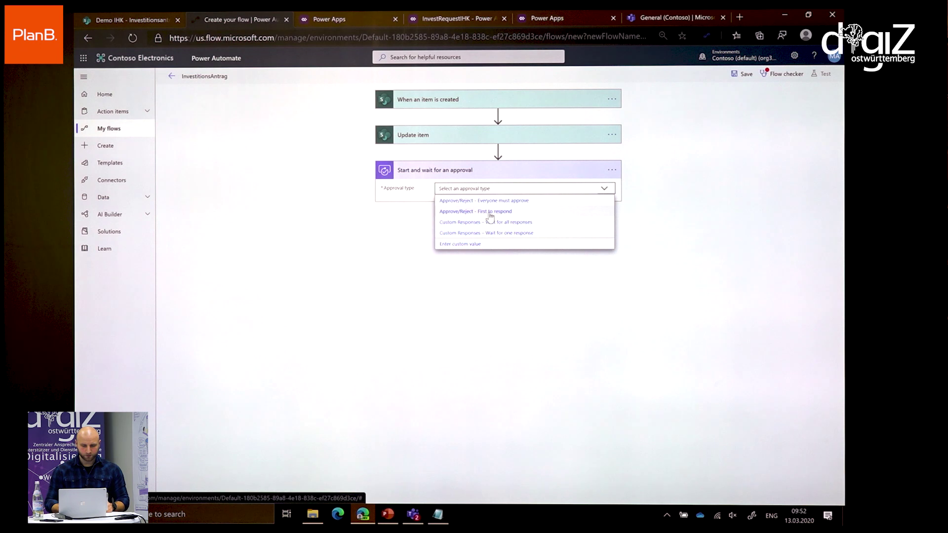
left_click(490, 212)
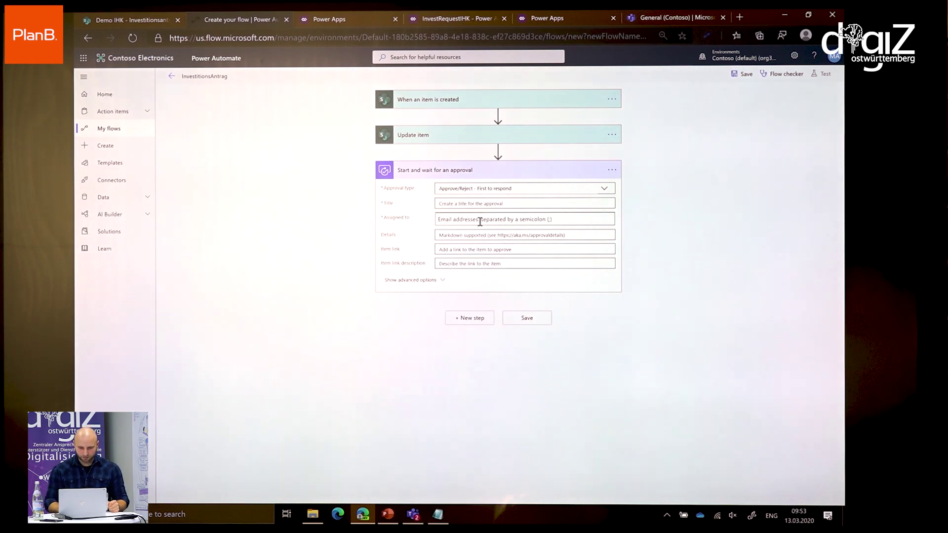
- Set the approval's title to "InvestitionsAntrag:" followed by the dynamic Antrag value from Update item
left_click(475, 204)
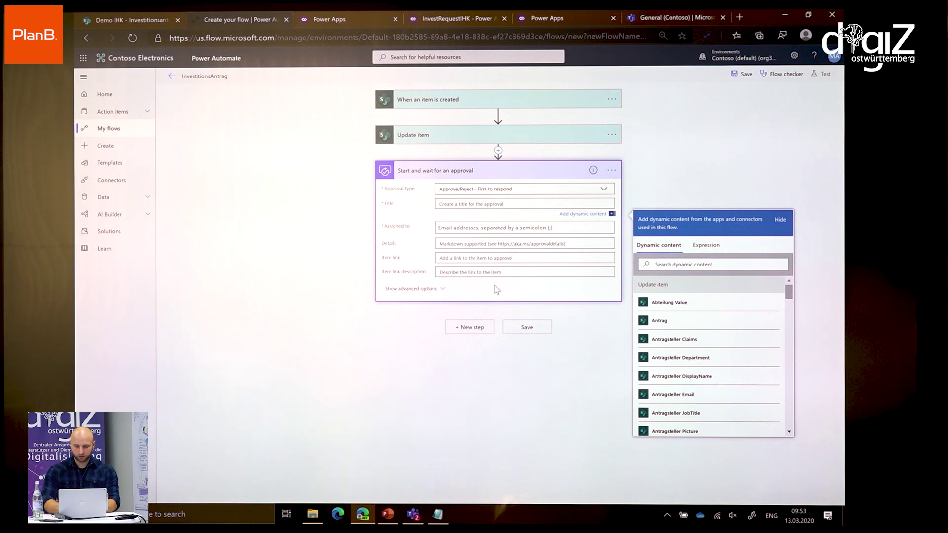
type("Antrag:")
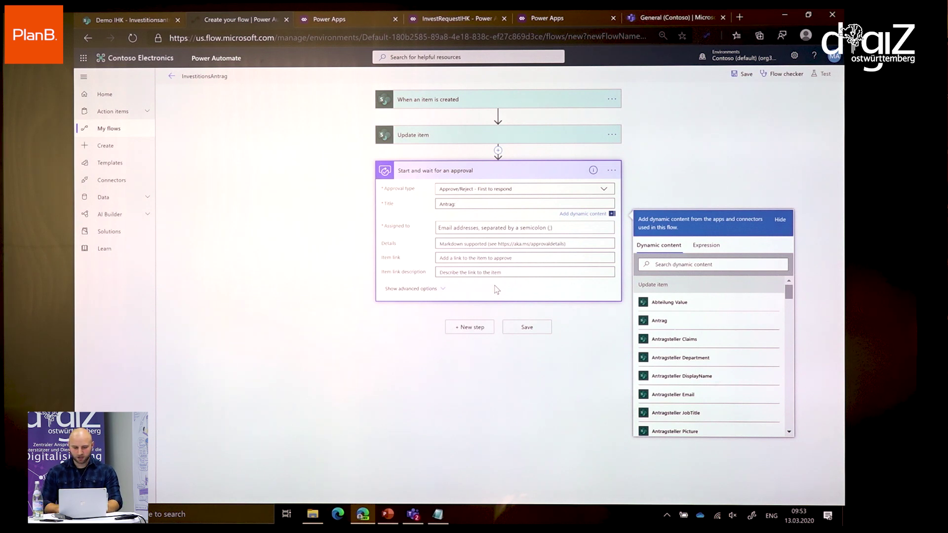
double_click(471, 206)
key("BackSpace")
type("InvestitionsAntrag")
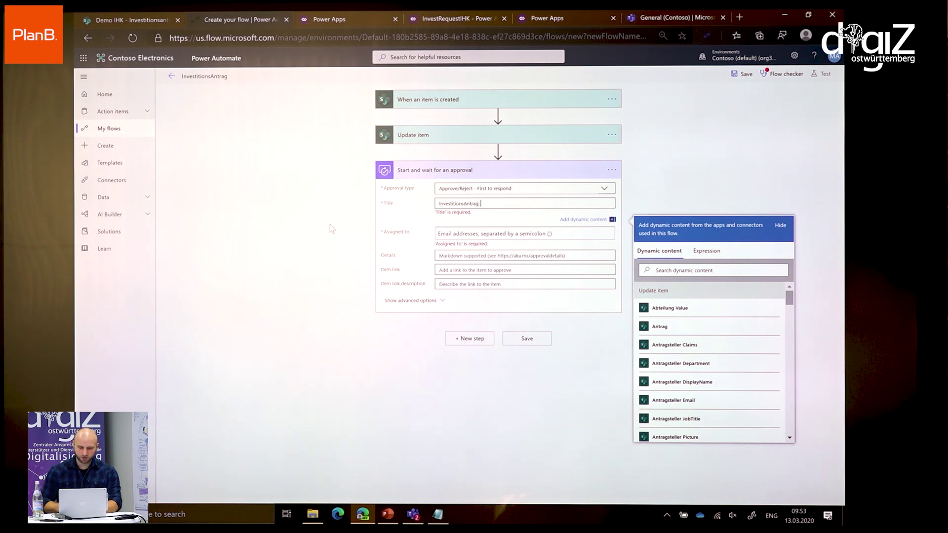
left_click(688, 324)
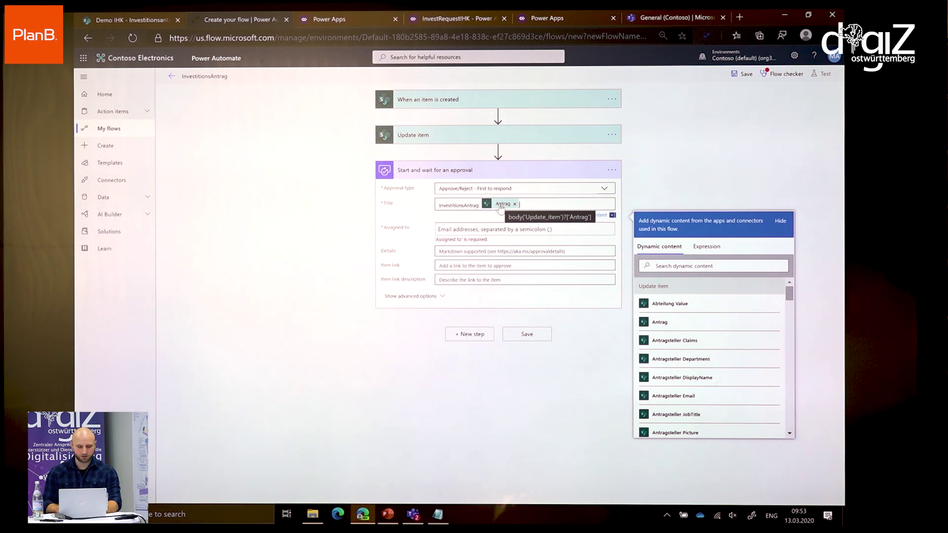
left_click(469, 229)
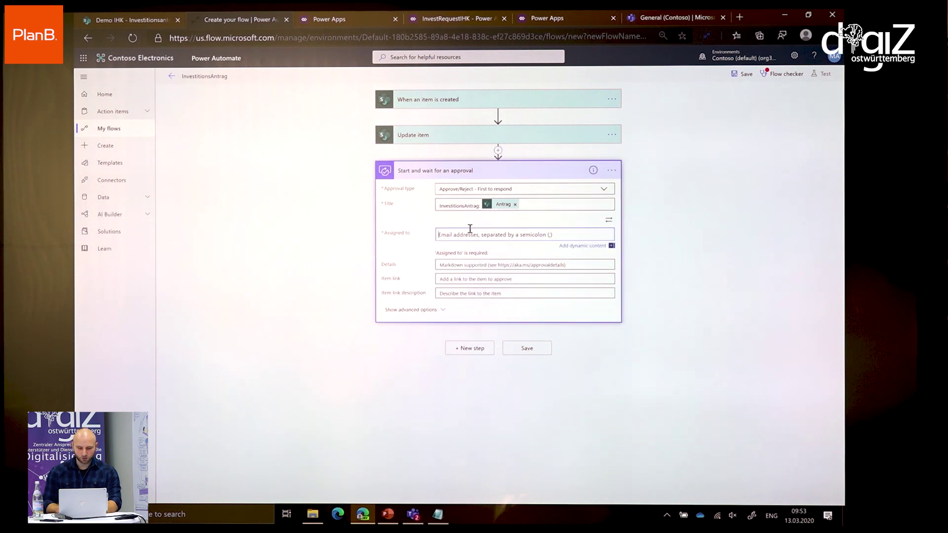
type("a")
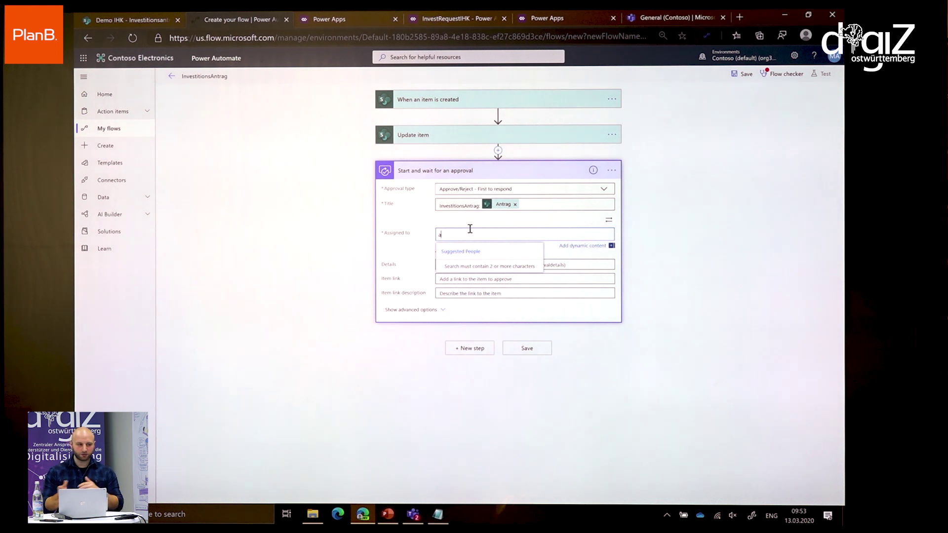
key("BackSpace")
type("mod")
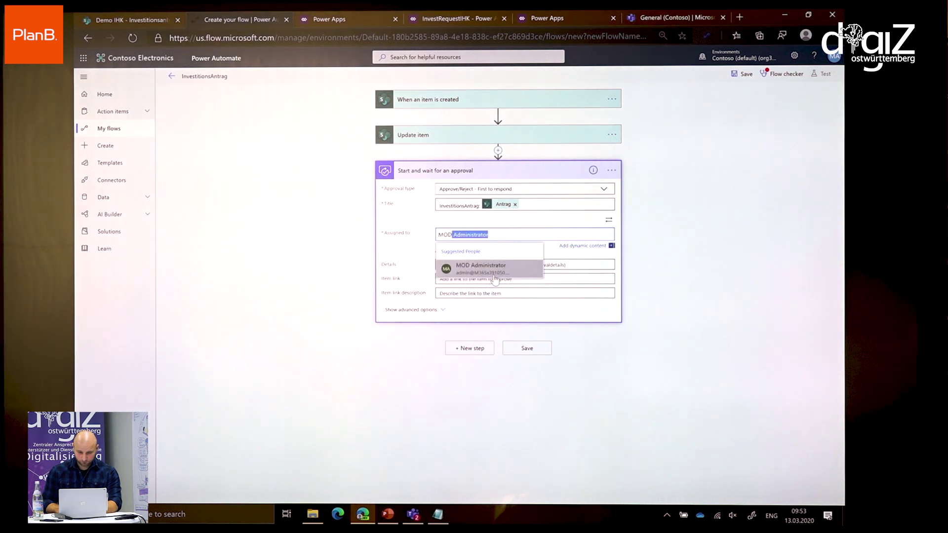
left_click(487, 266)
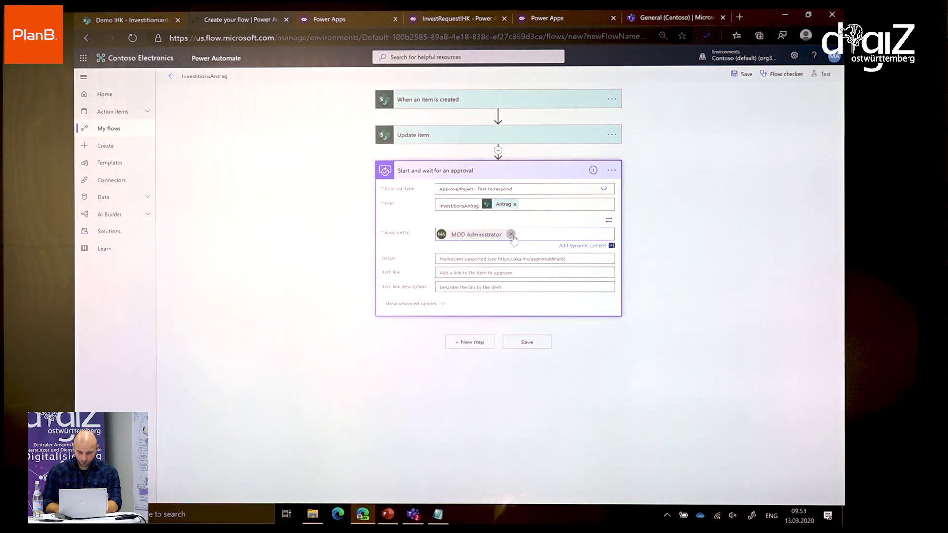
left_click(511, 237)
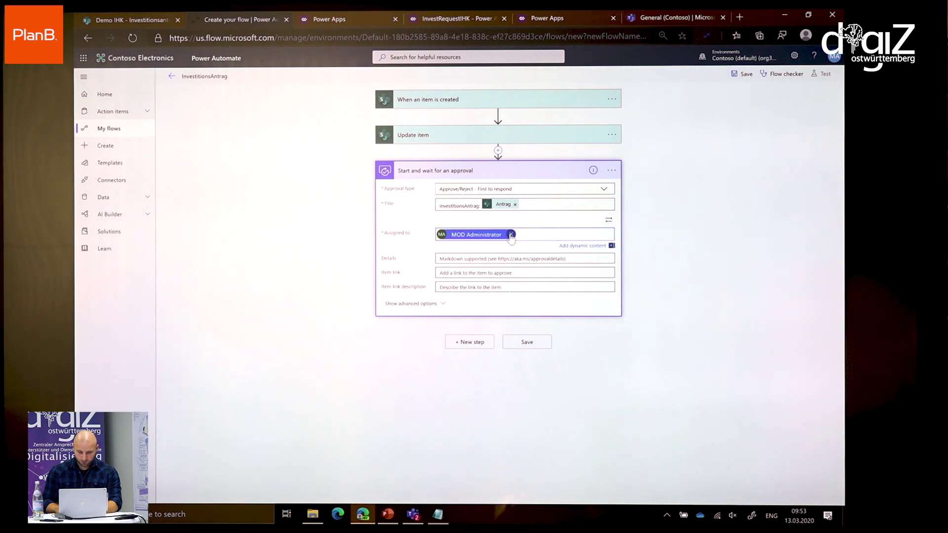
left_click(511, 235)
- Copy the administrator's e-mail address from the open Notepad note and assign the approval to it in Power Automate
left_click(438, 514)
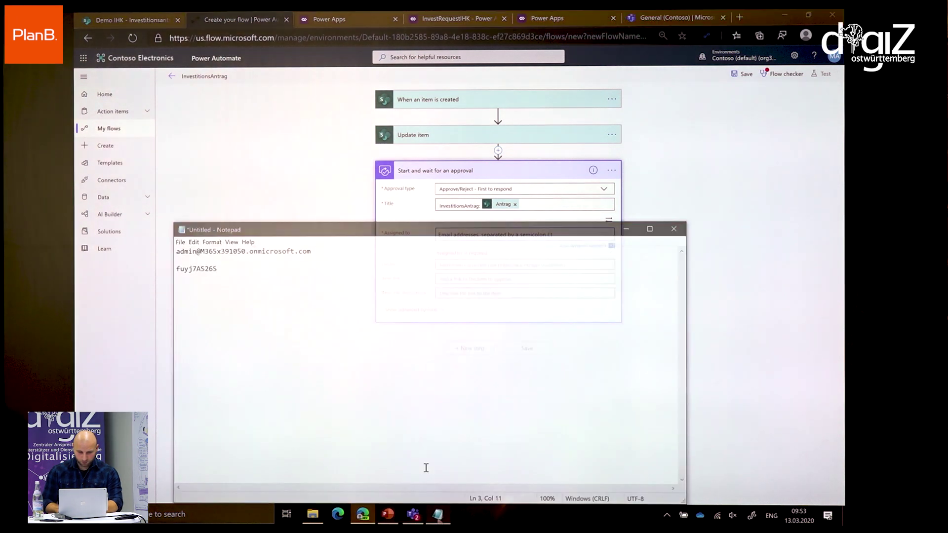
left_click_drag(327, 253, 176, 252)
key("alt+Tab")
left_click(493, 234)
key("ctrl+v")
left_click(491, 269)
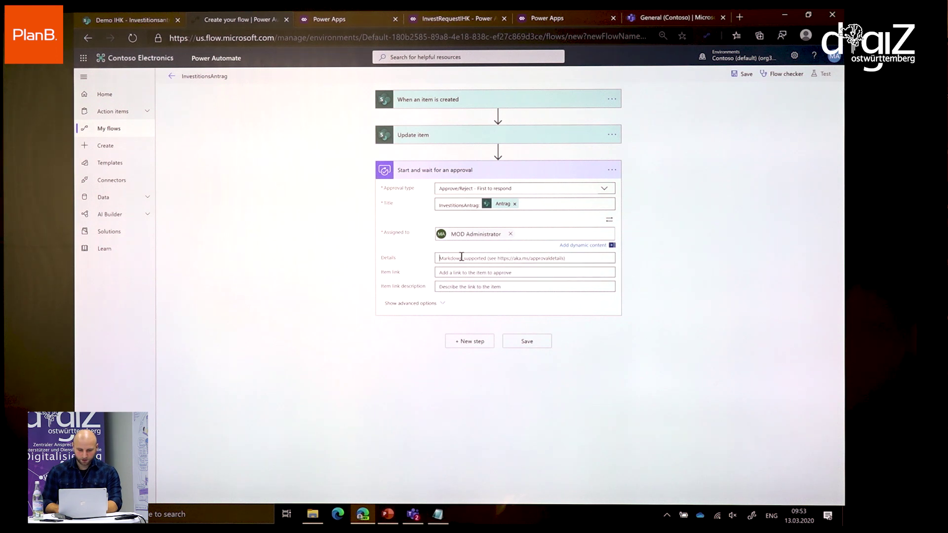
- Fill the approval's Details with "Beschreibung:" followed by the dynamic Beschreibung value from Update item
left_click(461, 257)
type("Summe:")
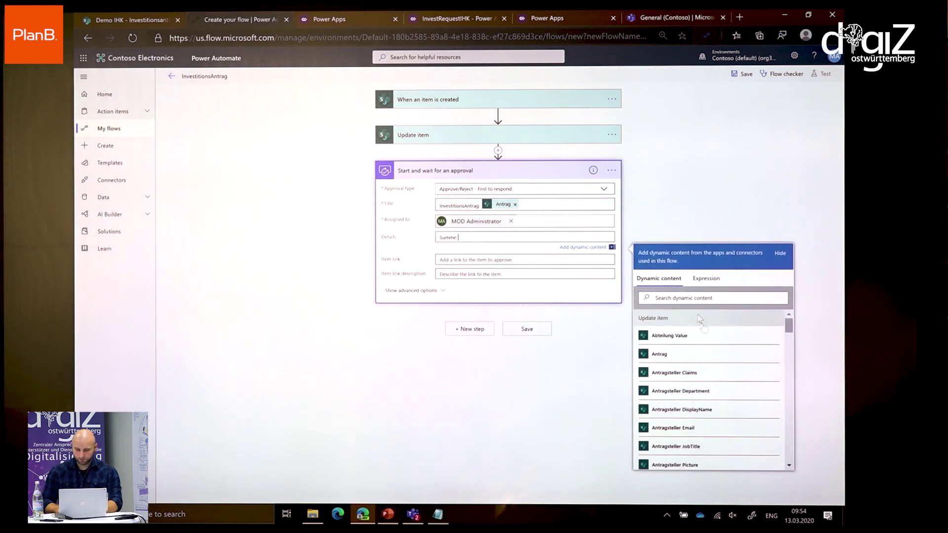
key("ctrl+a")
type("Bech")
key("BackSpace")
key("BackSpace")
type("schreibung:")
scroll(684, 368, "down", 1)
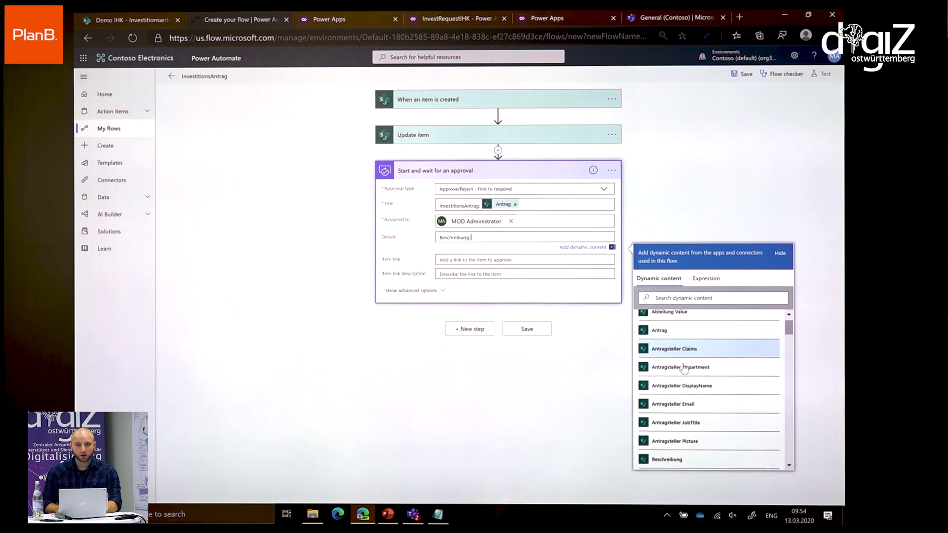
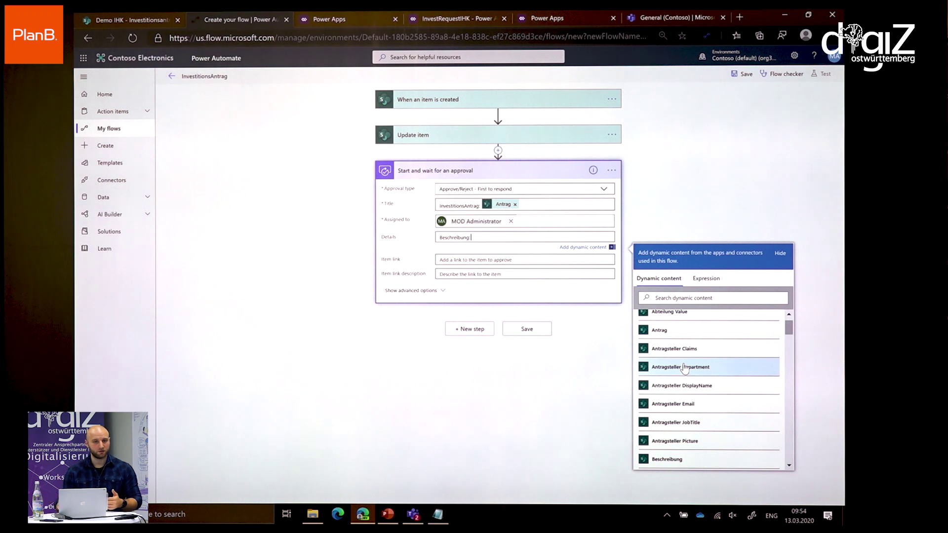
scroll(714, 390, "down", 2)
left_click(666, 412)
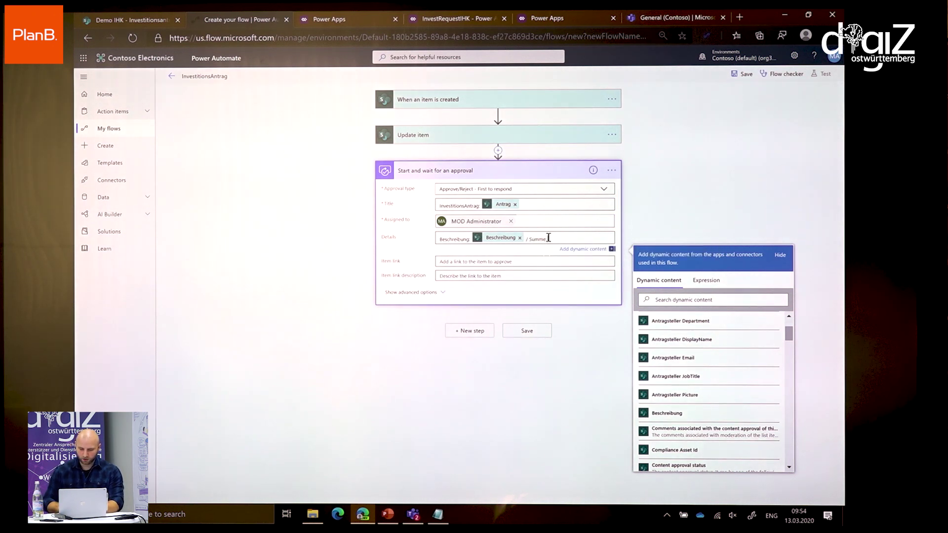
- Extend the approval's Details with "/ Summe:" followed by the dynamic Investitionssumme value from Update item
scroll(719, 380, "down", 5)
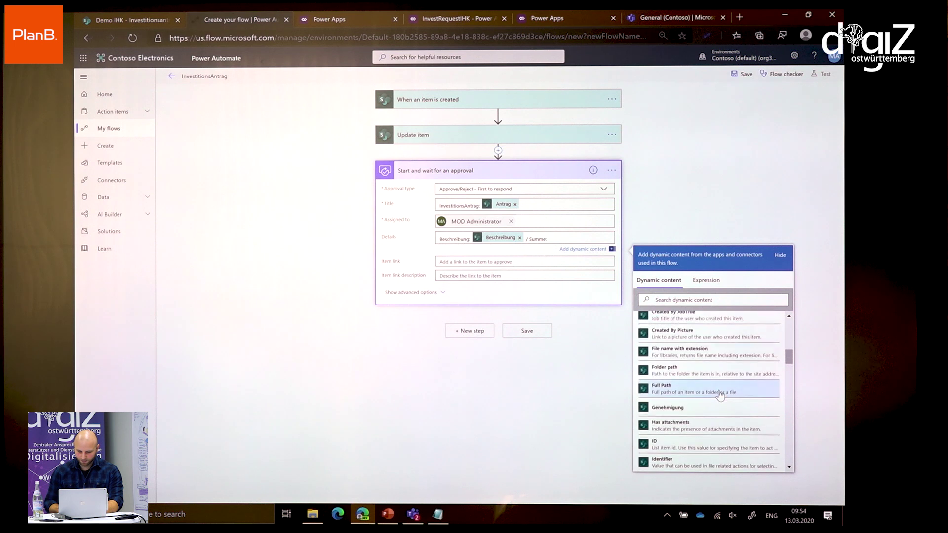
scroll(721, 395, "down", 1)
left_click(690, 437)
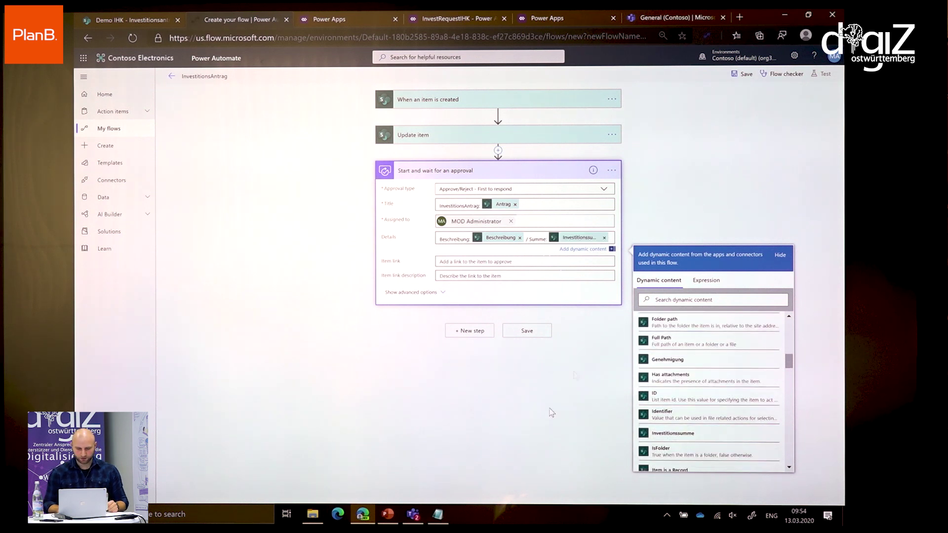
left_click(537, 441)
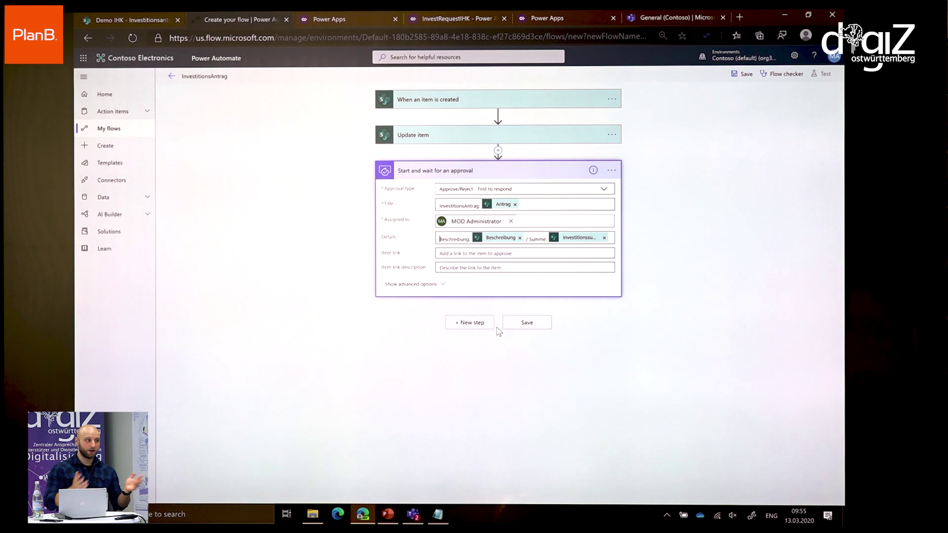
- Add a Condition control after the "Start and wait for an approval" action
left_click(475, 324)
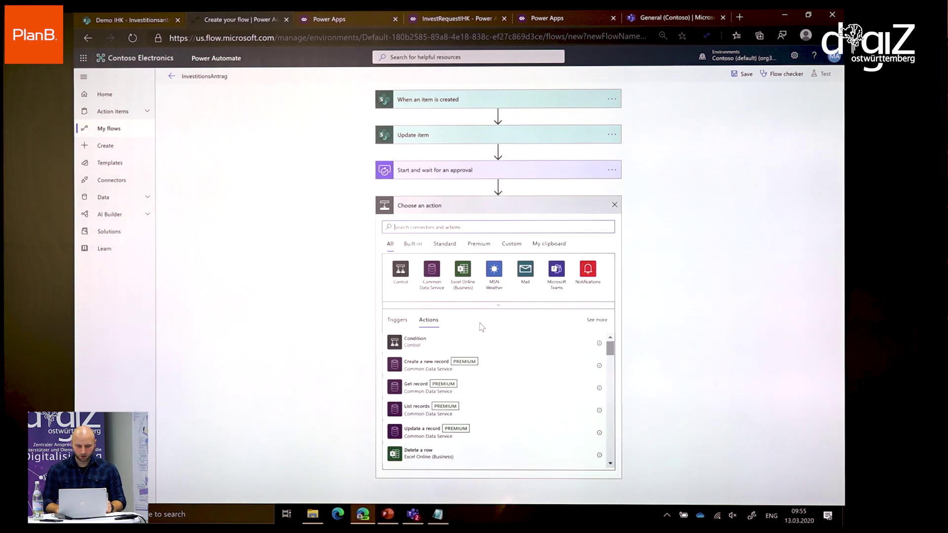
left_click(401, 270)
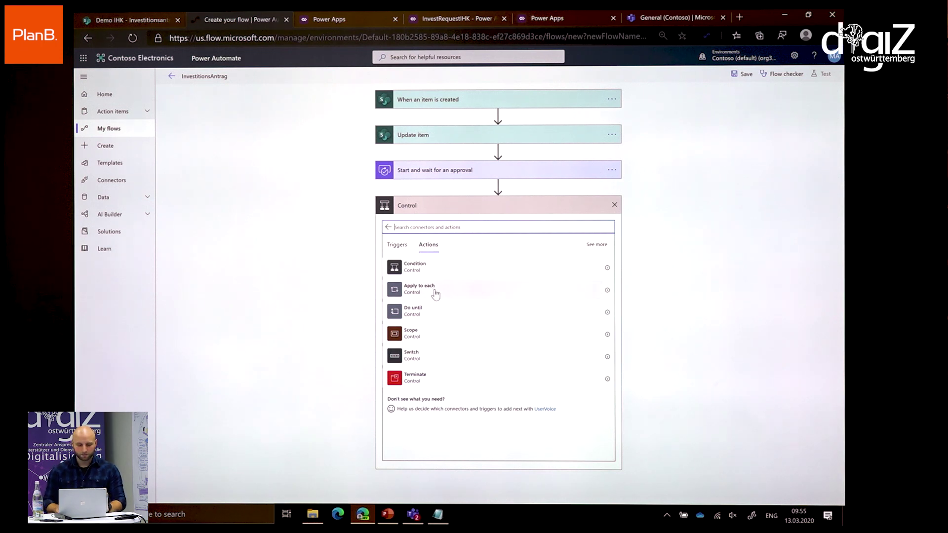
left_click(459, 266)
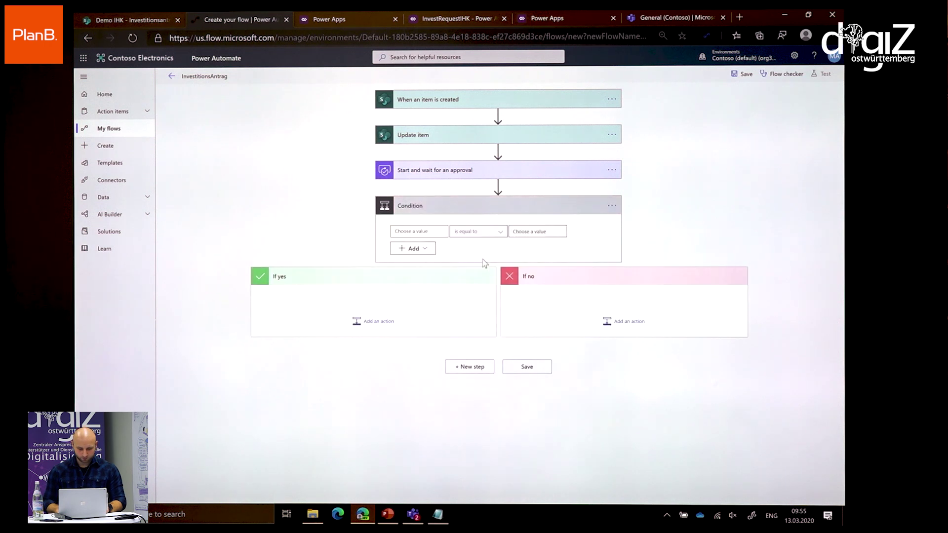
- Set the condition to check that the approval's dynamic Outcome value is equal to "Approve"
left_click(412, 231)
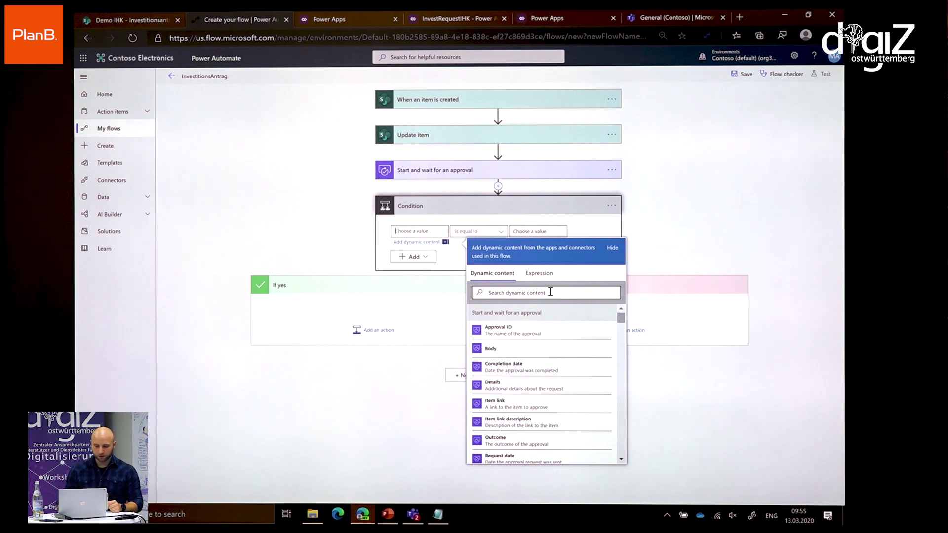
left_click(504, 441)
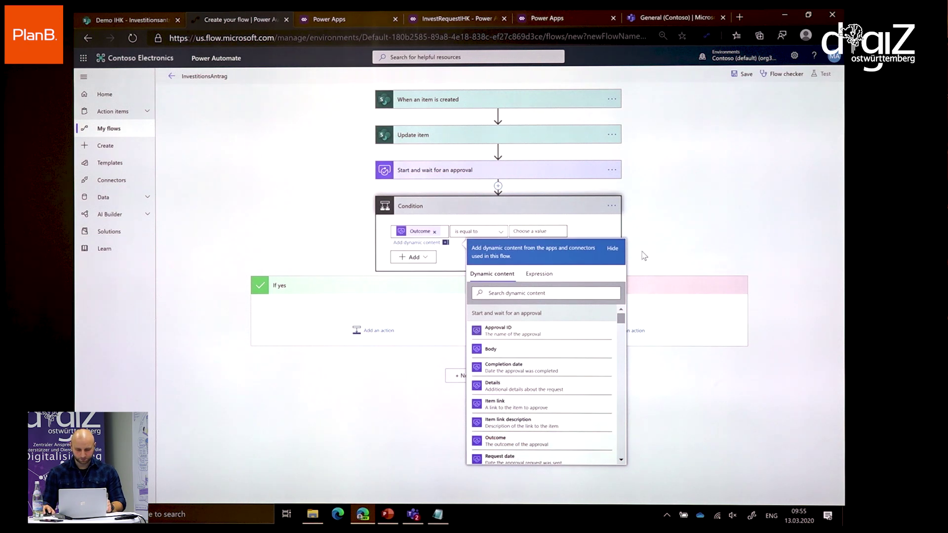
left_click(560, 230)
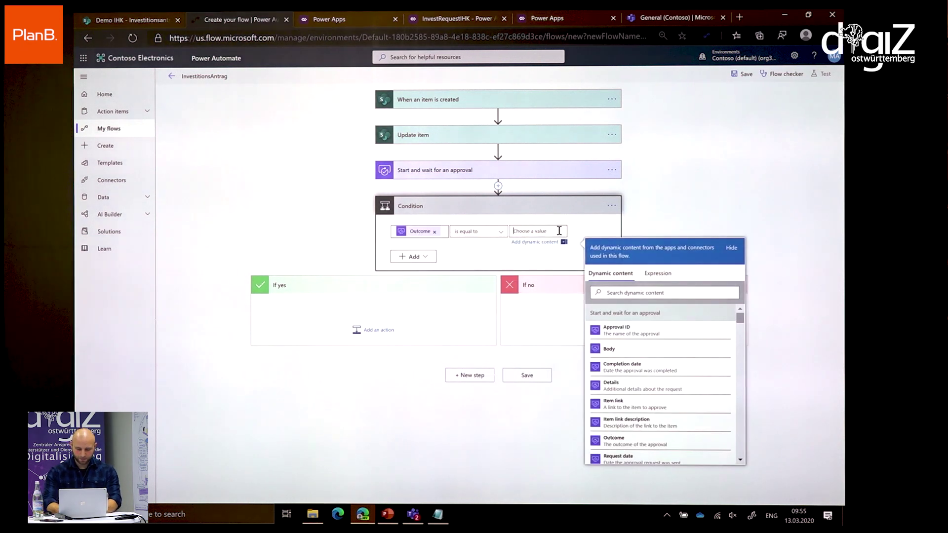
type("Approve")
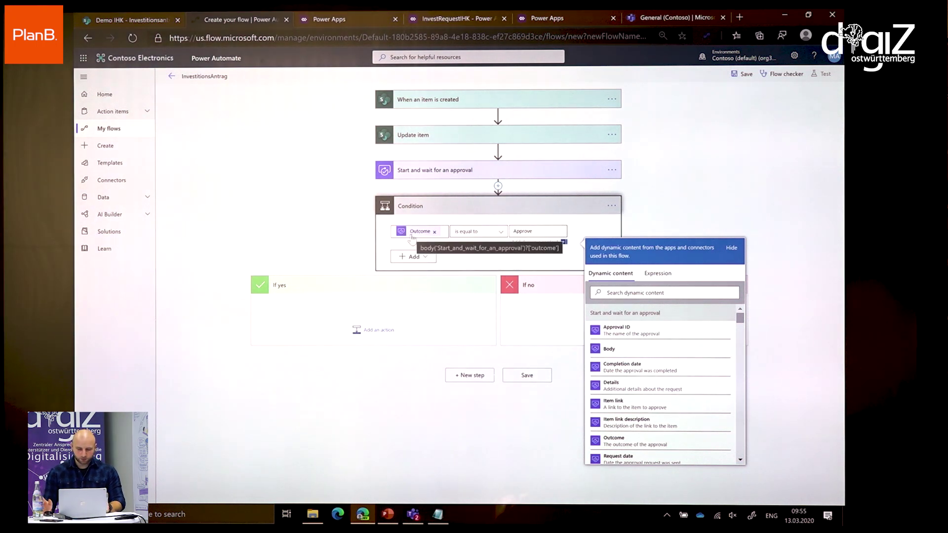
left_click(406, 405)
left_click(359, 334)
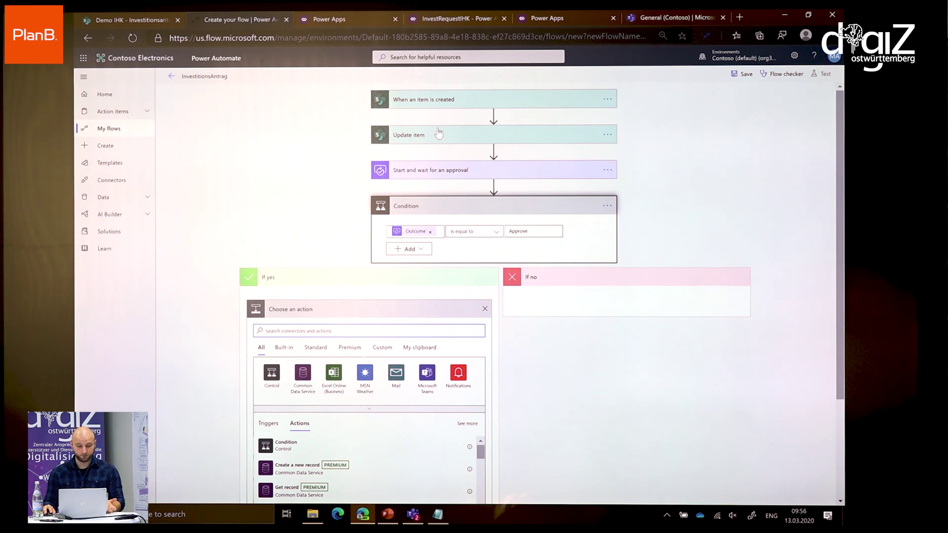
scroll(376, 402, "down", 3)
scroll(368, 390, "down", 1)
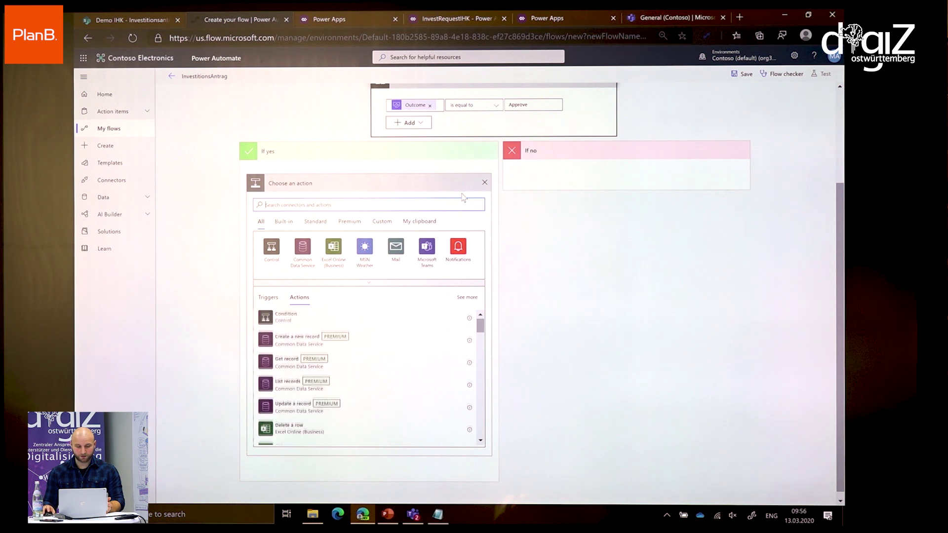
left_click(485, 182)
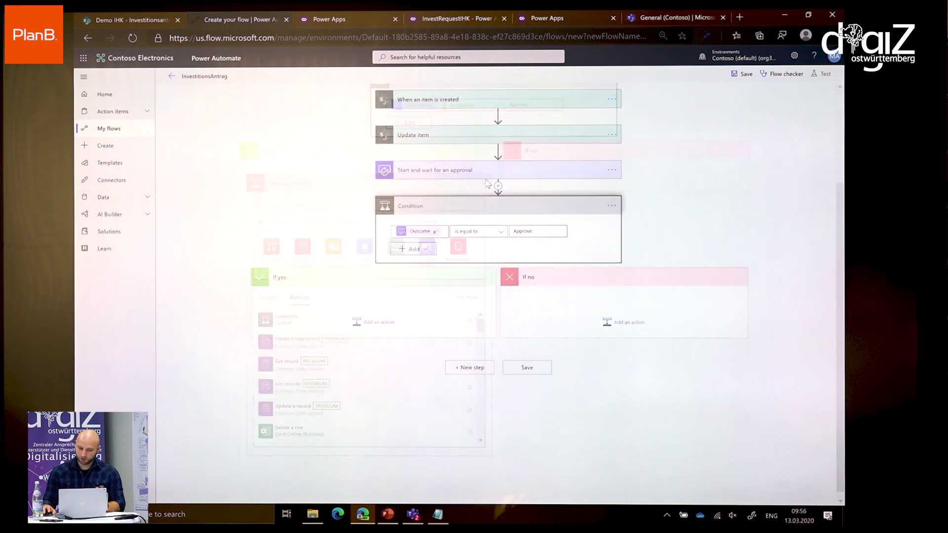
- Copy the existing Update item action and insert the copy into the condition's If yes branch
left_click(612, 134)
left_click(673, 131)
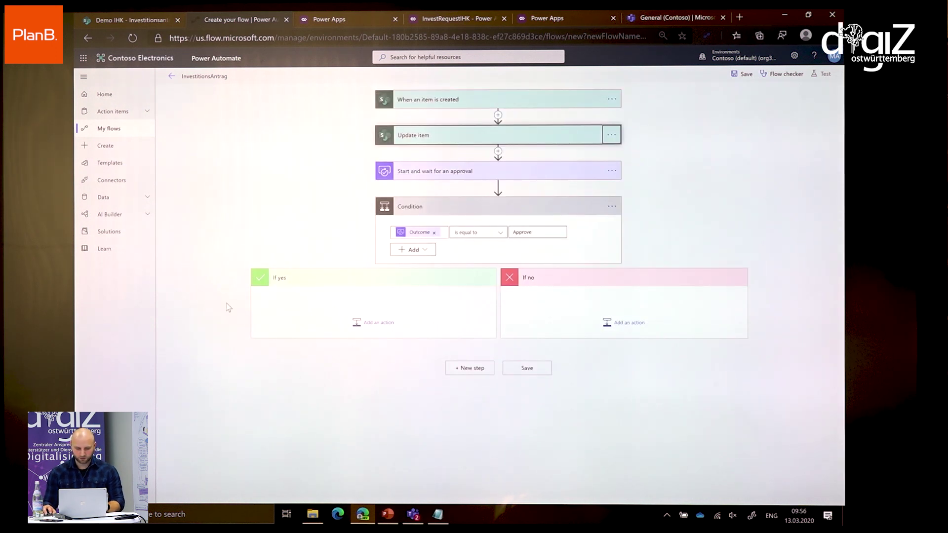
left_click(374, 323)
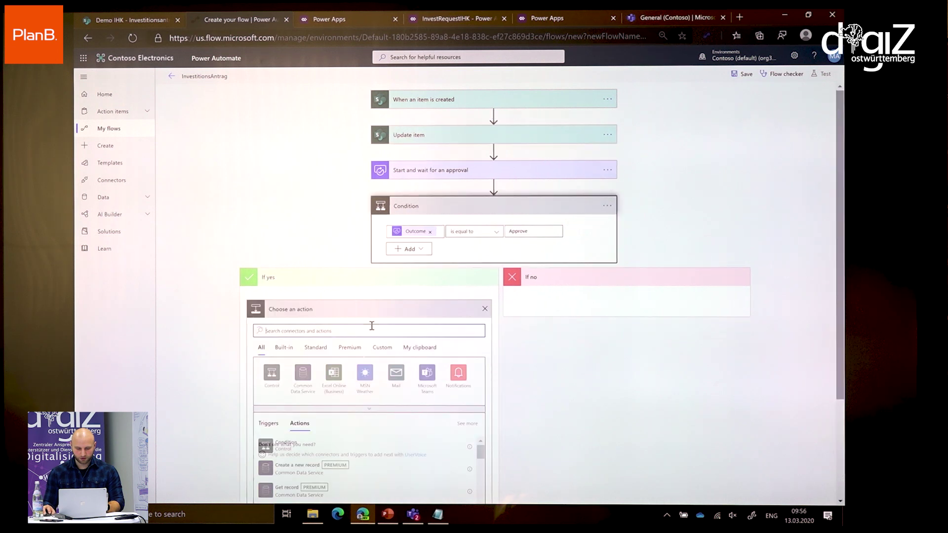
left_click(409, 348)
left_click(296, 364)
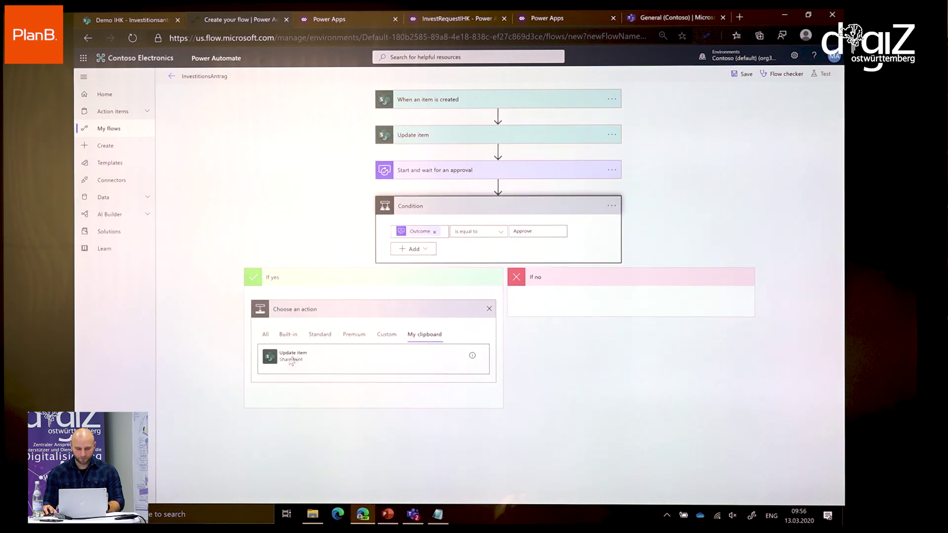
- Expand the copied update action in the If yes branch and set its Genehmigung to "Genehmigt"
left_click(458, 212)
left_click(368, 313)
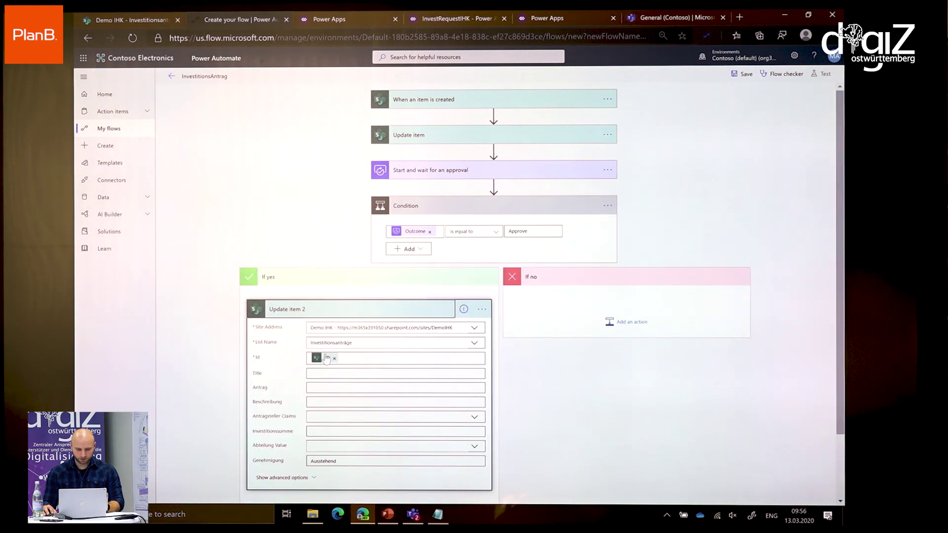
double_click(347, 460)
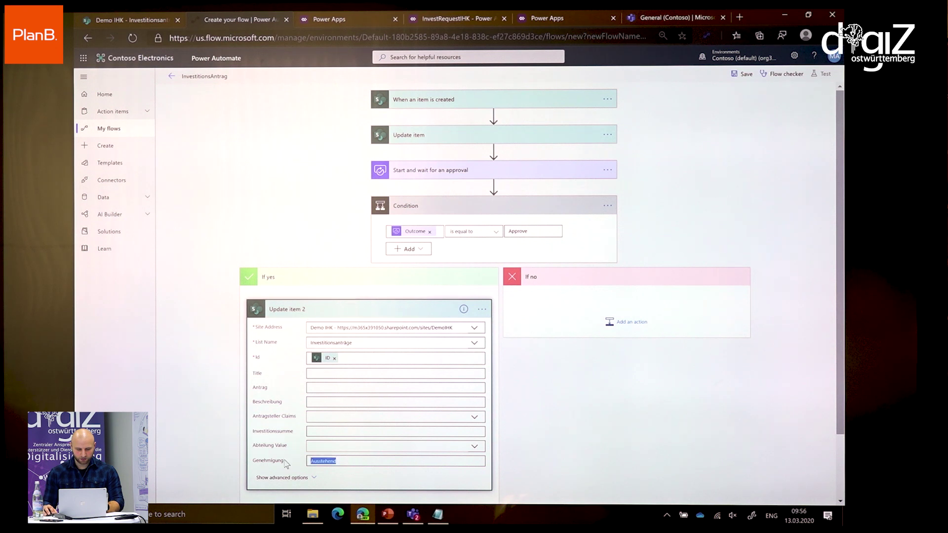
type("Genehmigt")
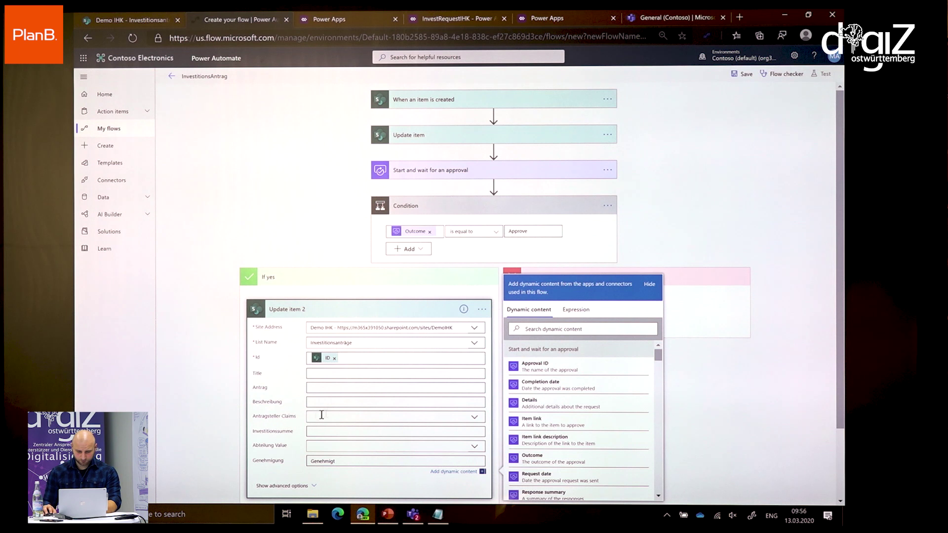
left_click(717, 416)
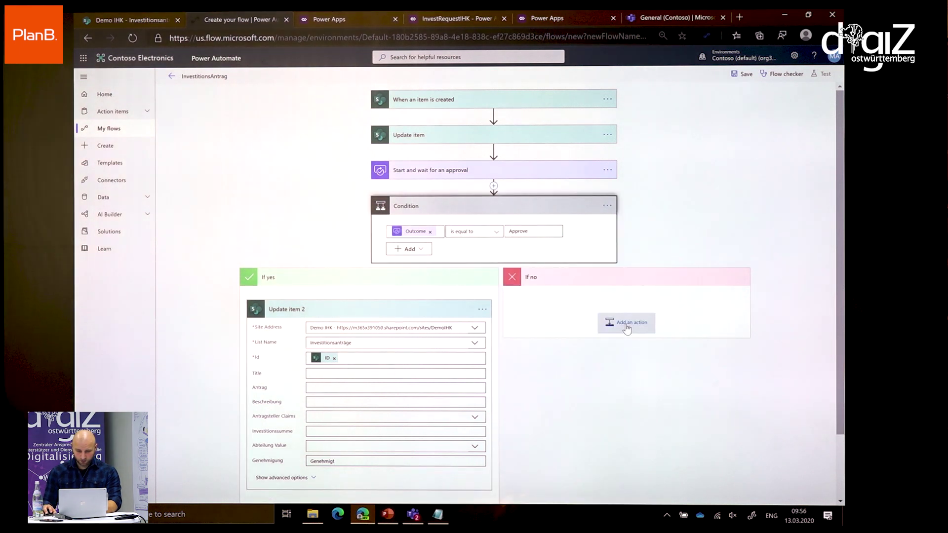
- Insert the copied Update item action into the condition's If no branch
left_click(628, 323)
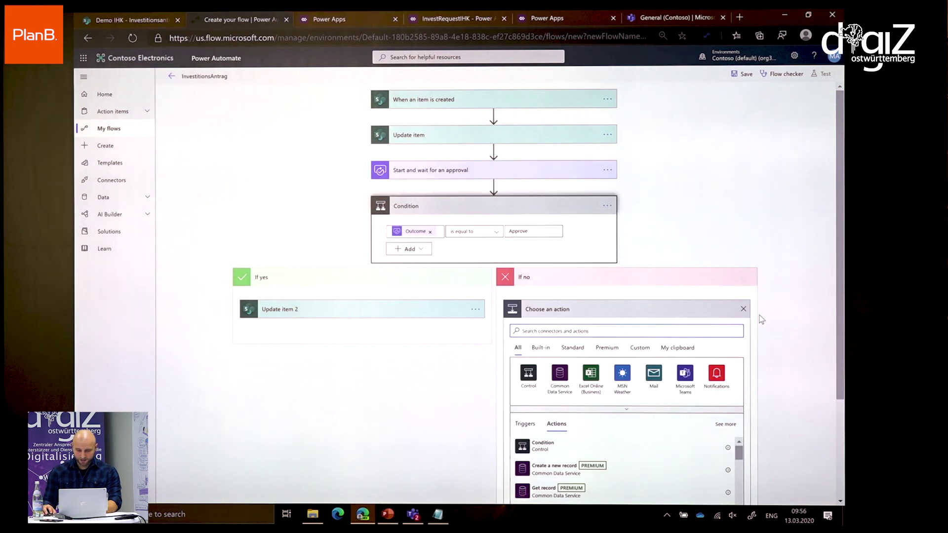
left_click(680, 348)
left_click(527, 370)
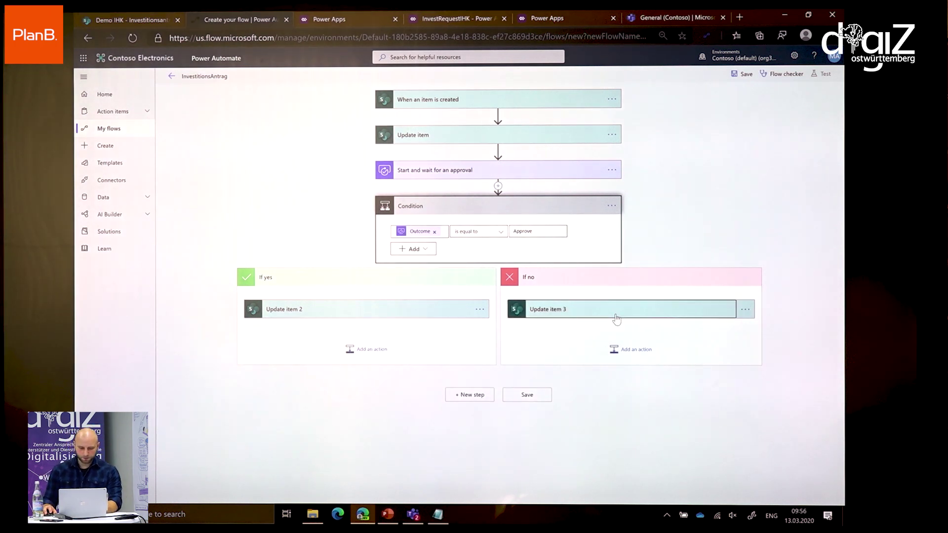
- Expand the copied update action in the If no branch and set its Genehmigung to "Abgelehnt"
left_click(617, 311)
left_click(613, 384)
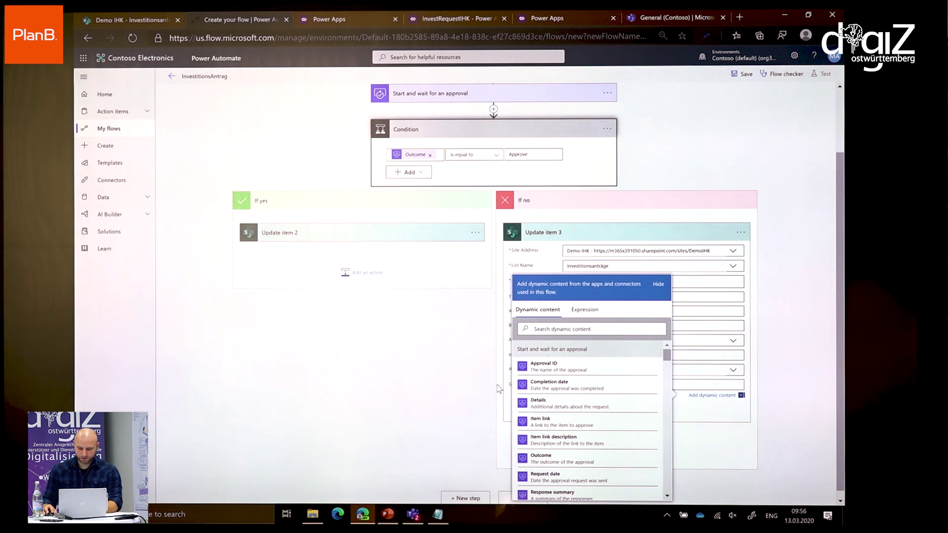
left_click(703, 442)
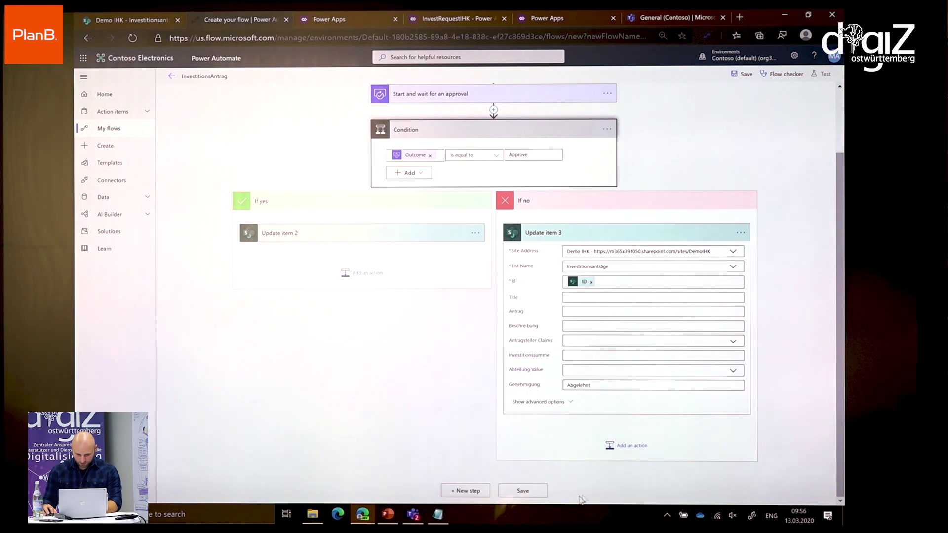
- Collapse the update action in the If no branch and save the InvestitionsAntrag flow
left_click(569, 236)
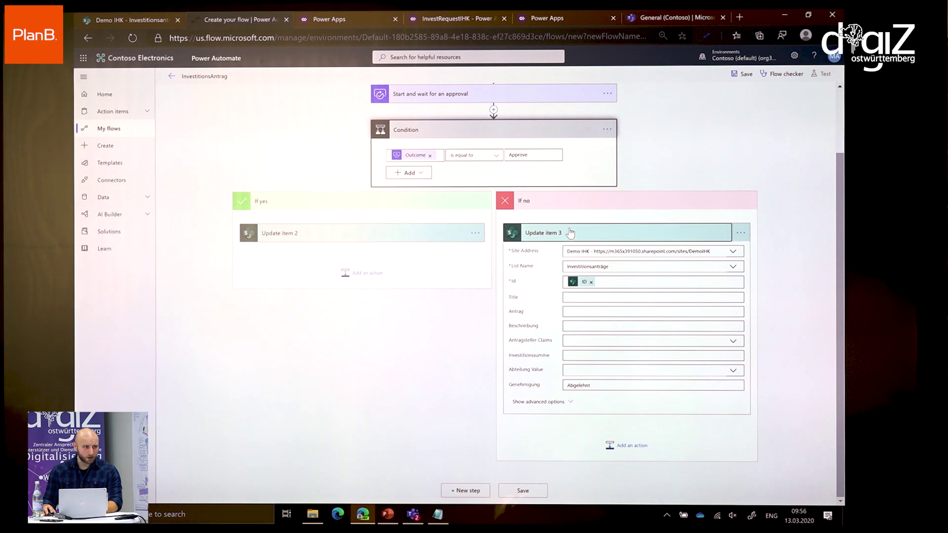
left_click(525, 398)
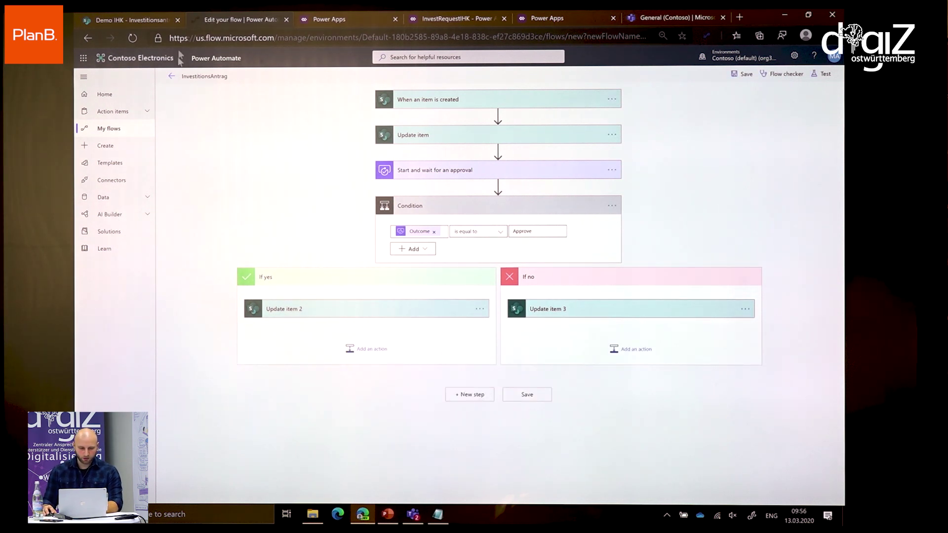
- Start a new item in the SharePoint Investitionsanträge list with Antrag "Kamera" and Beschreibung "Für Youtube Streams"
left_click(91, 13)
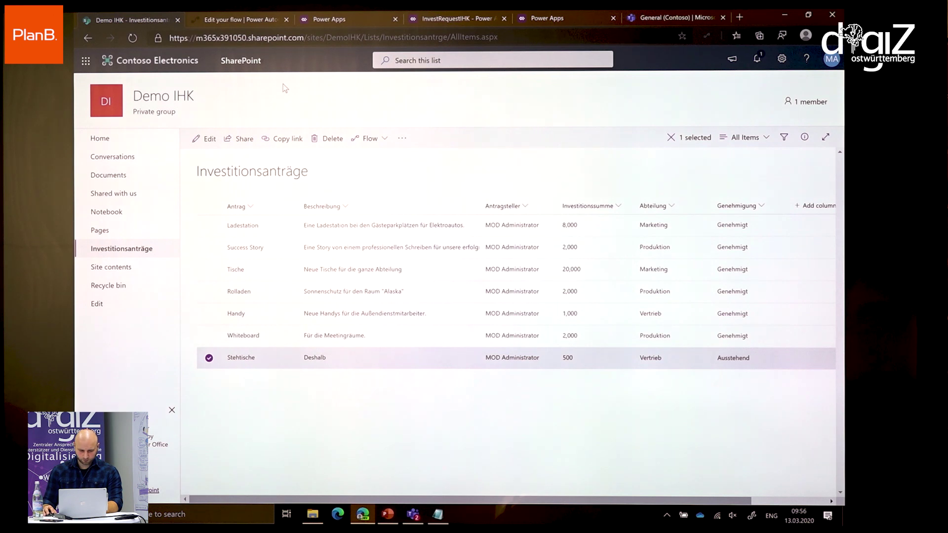
left_click(210, 357)
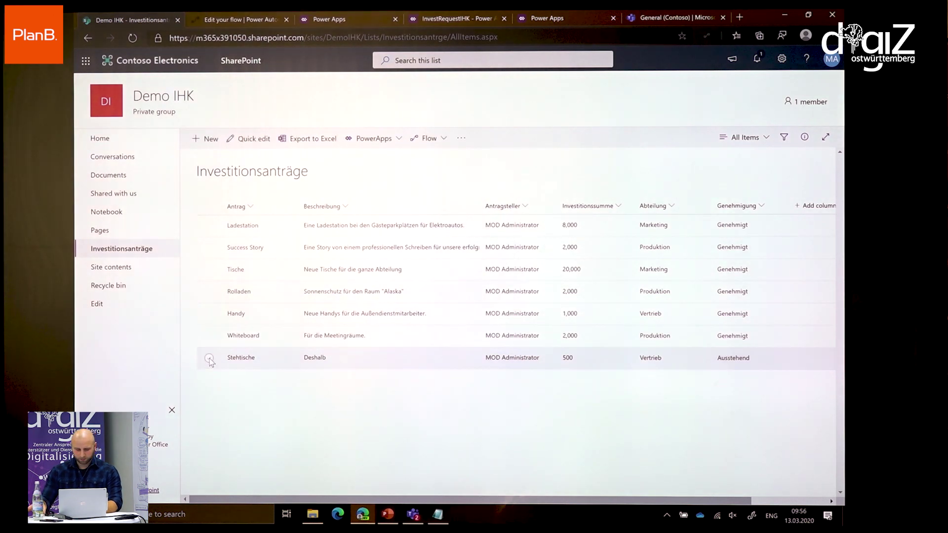
left_click(211, 140)
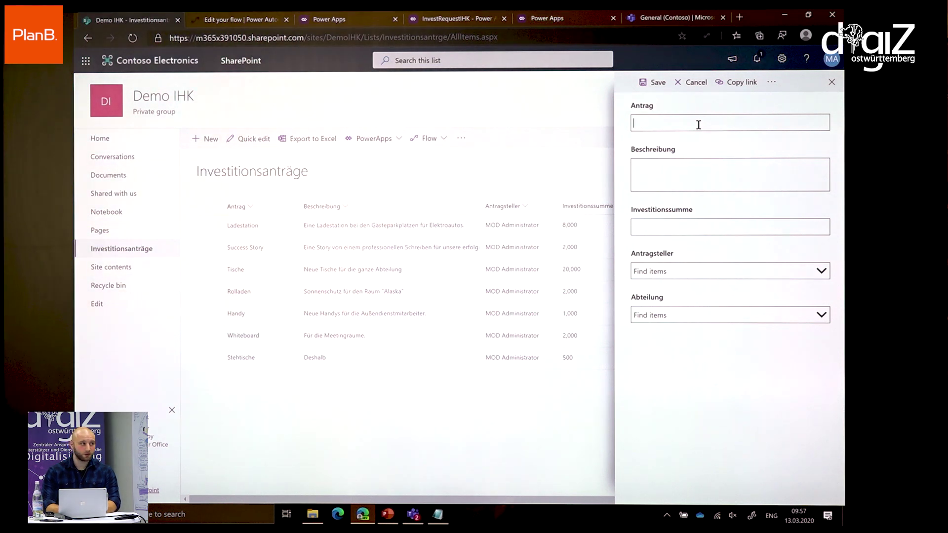
type("ra")
key("Tab")
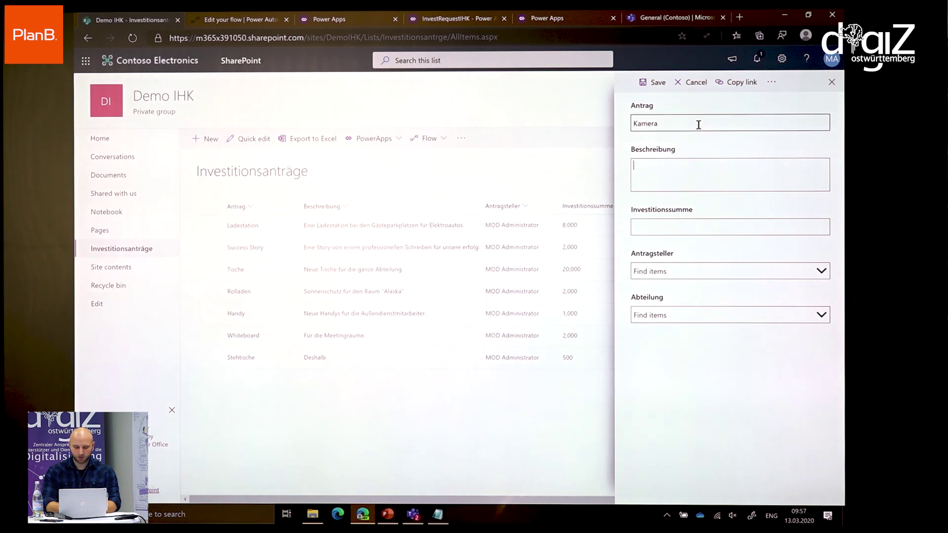
type("FÜr")
key("BackSpace")
key("BackSpace")
type("ür Youtube")
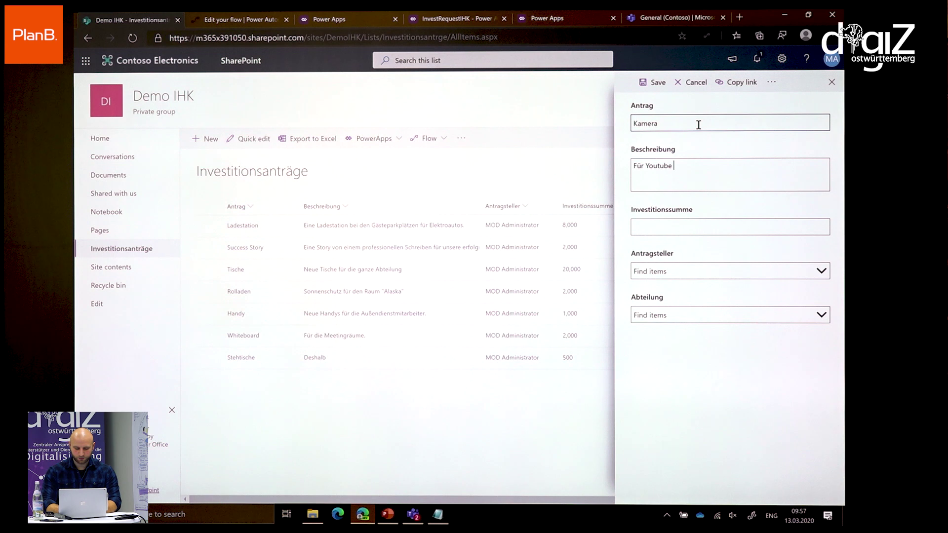
type(" Streams")
- Set the new item's Investitionssumme to 2000, its Antragsteller to the administrator account and its Abteilung to Marketing
left_click(686, 228)
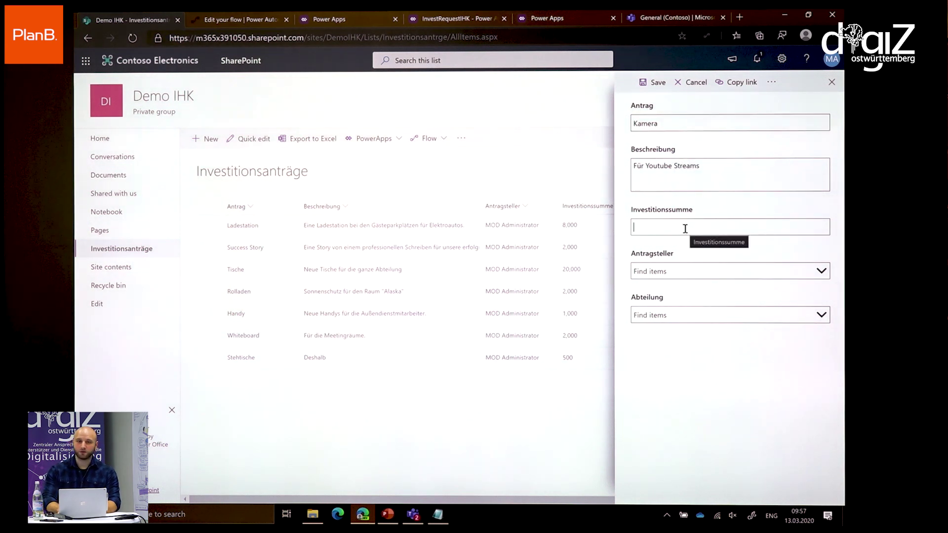
type("2000")
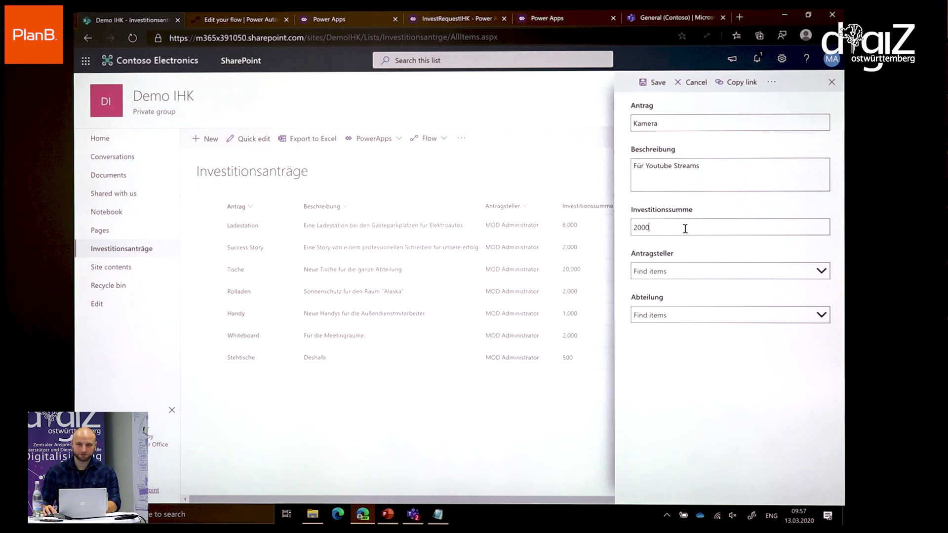
left_click(664, 271)
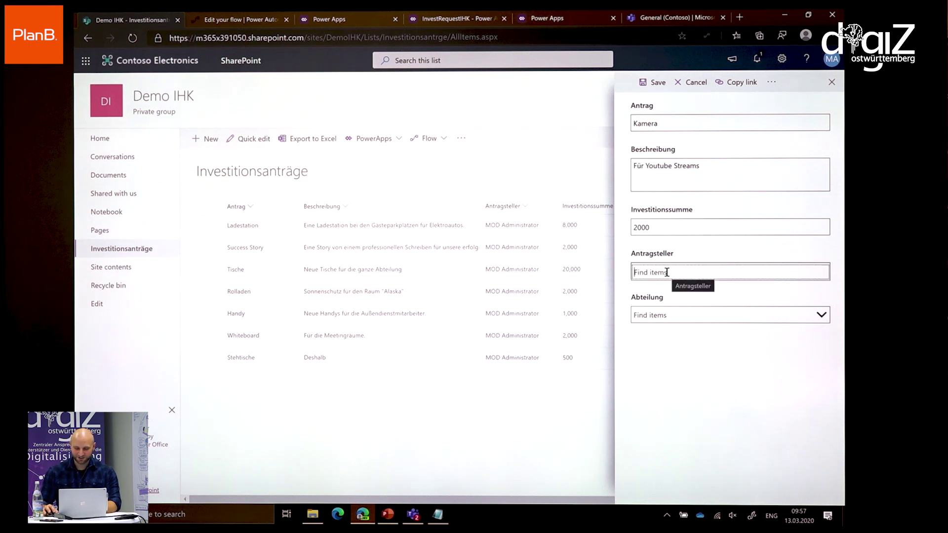
type("mod")
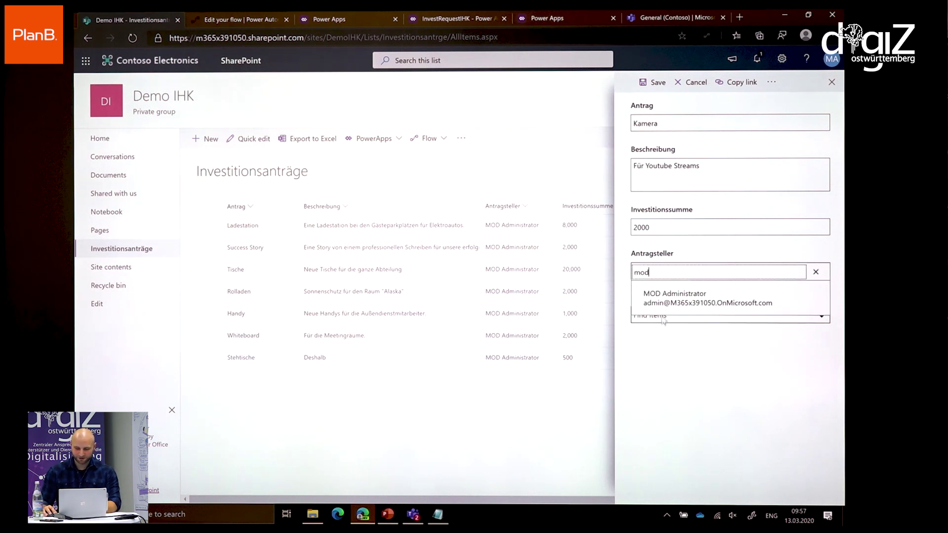
key("Return")
left_click(671, 319)
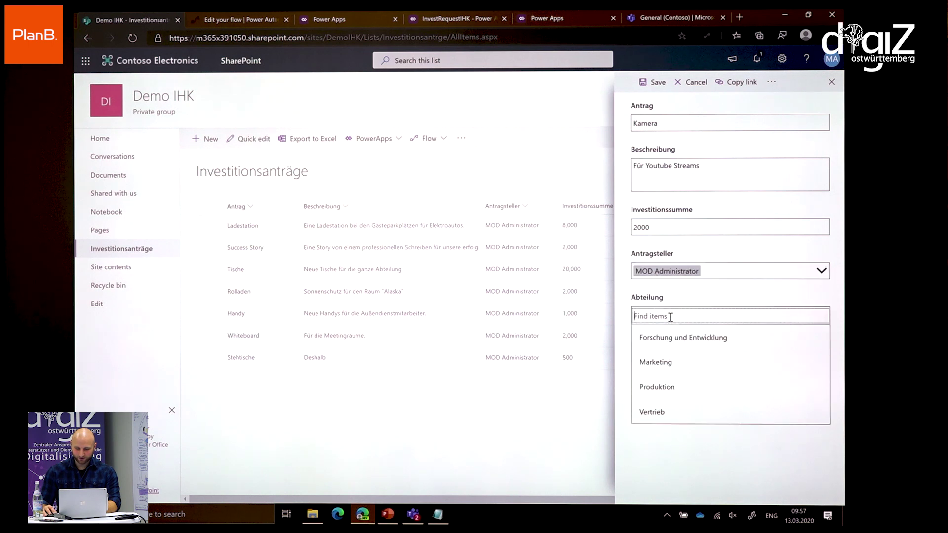
left_click(680, 370)
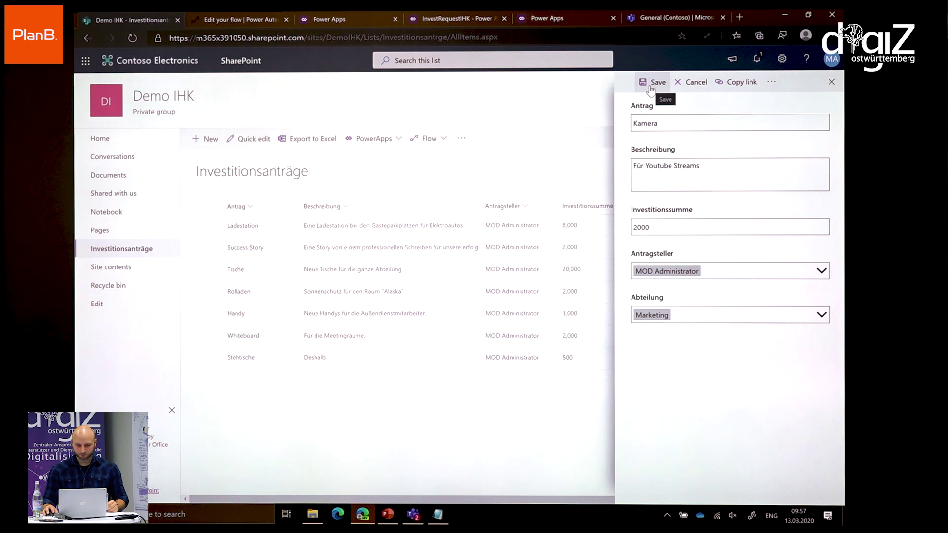
- Switch to Power Automate, save the InvestitionsAntrag flow again and leave the editor for the list of own flows
left_click(232, 19)
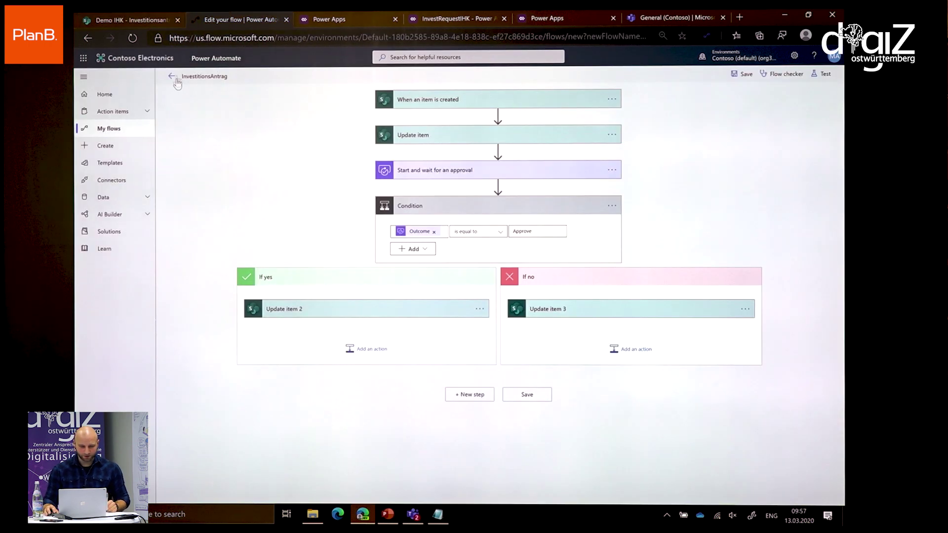
left_click(742, 73)
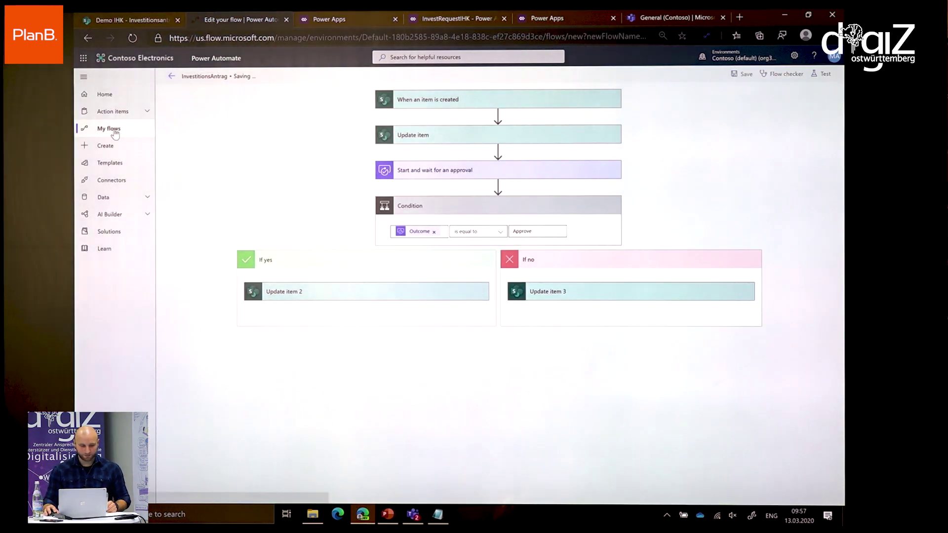
left_click(111, 128)
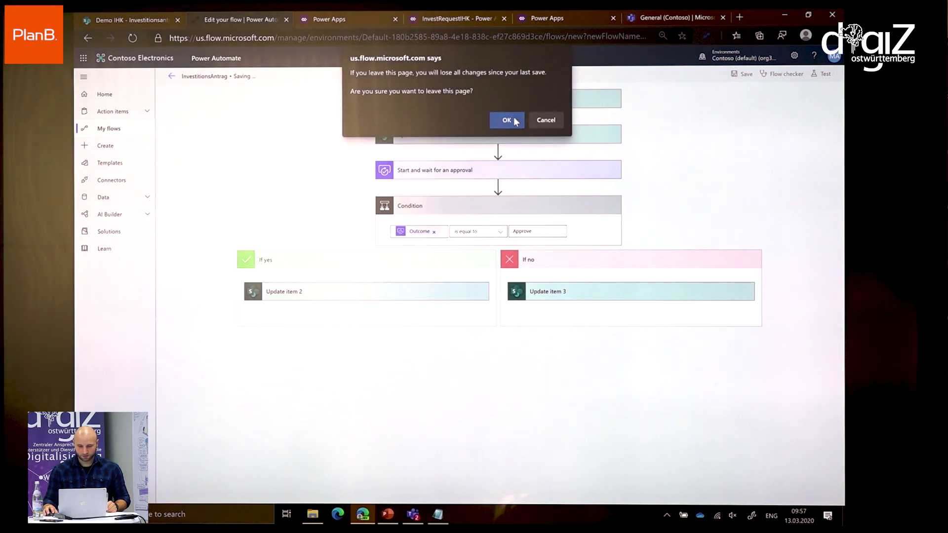
key("Escape")
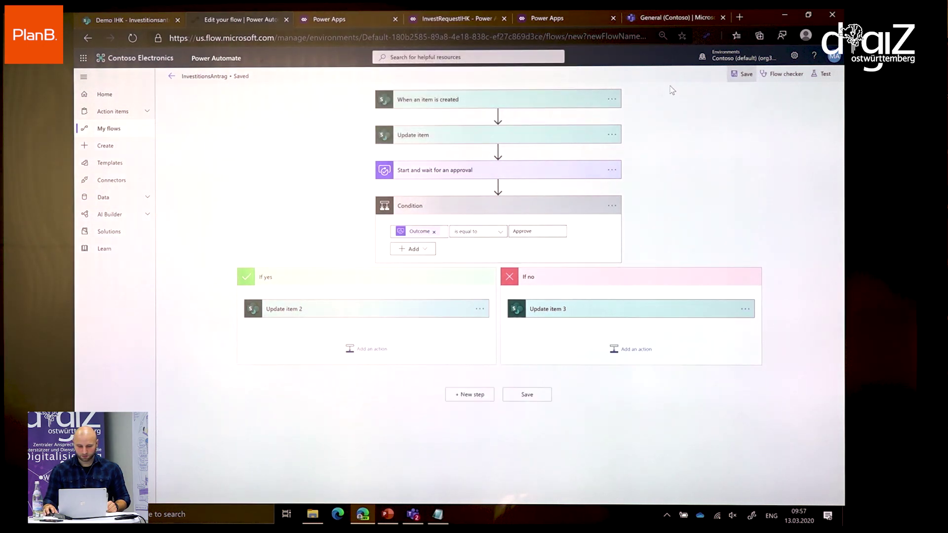
left_click(108, 133)
left_click(506, 119)
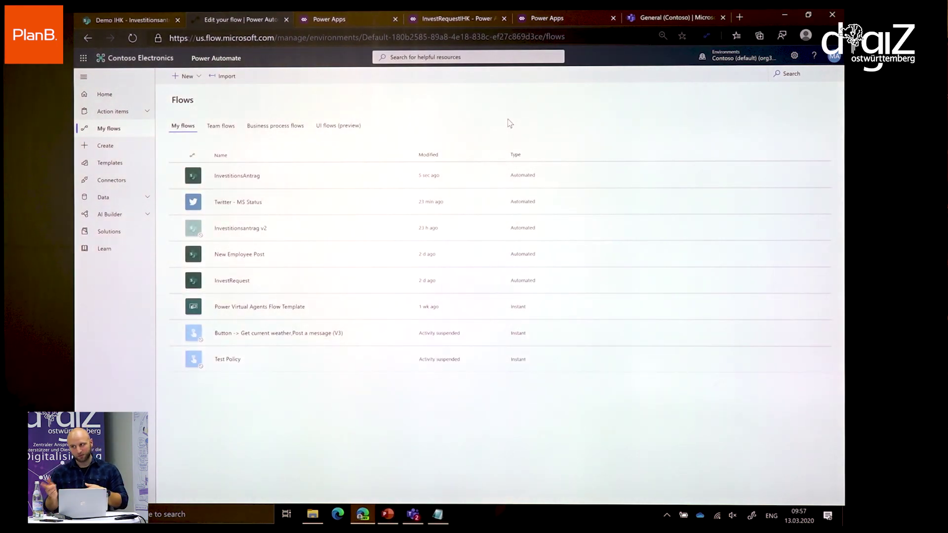
- Turn off the older InvestRequest flow and select the InvestitionsAntrag flow
mouse_move(388, 277)
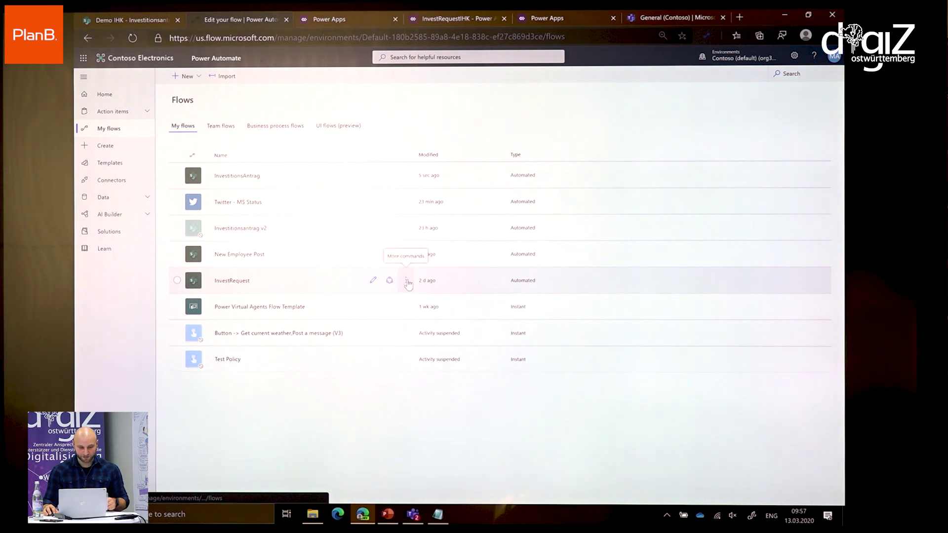
left_click(406, 280)
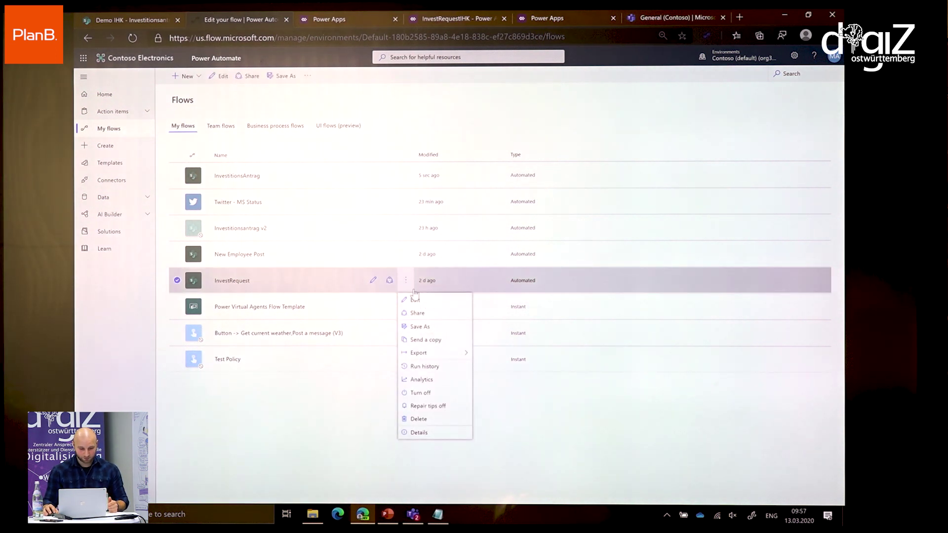
left_click(436, 394)
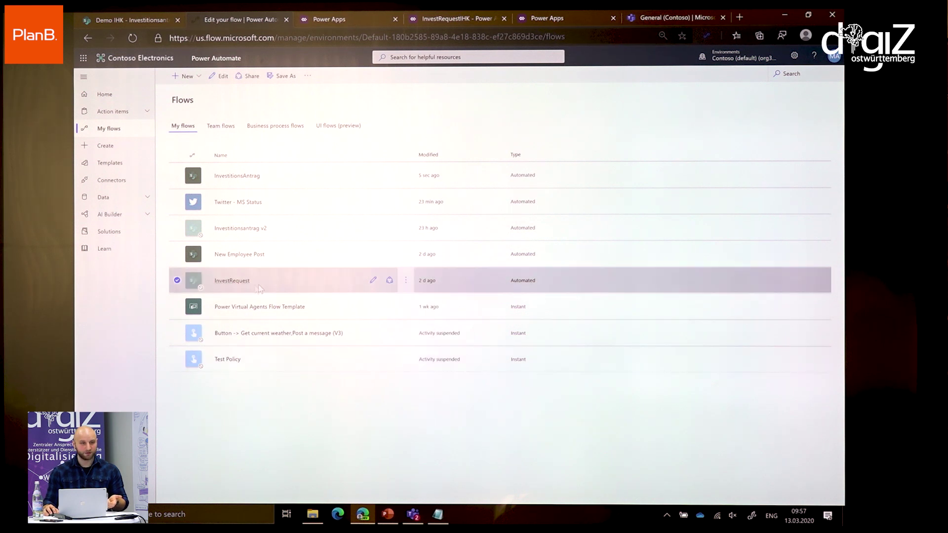
left_click(292, 199)
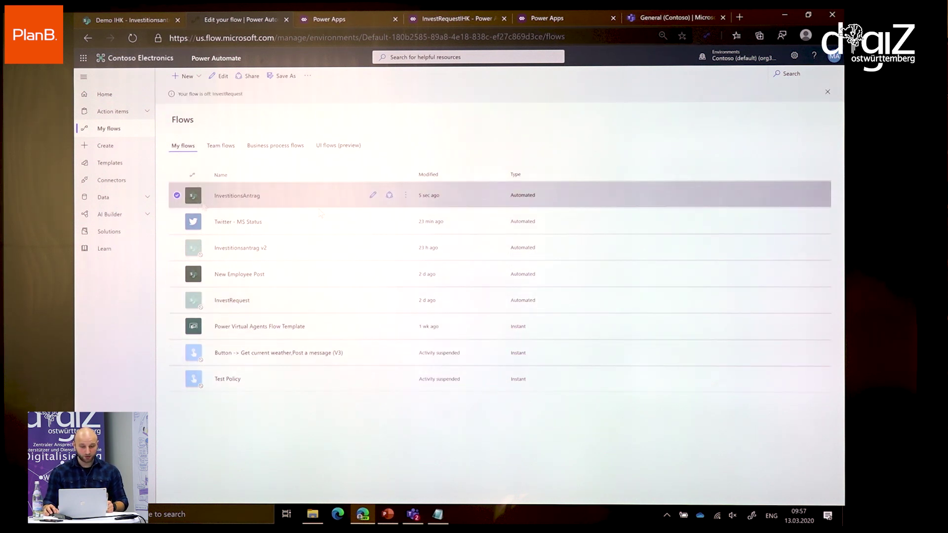
- Return to the SharePoint Investitionsanträge list and save the new Kamera item
left_click(163, 20)
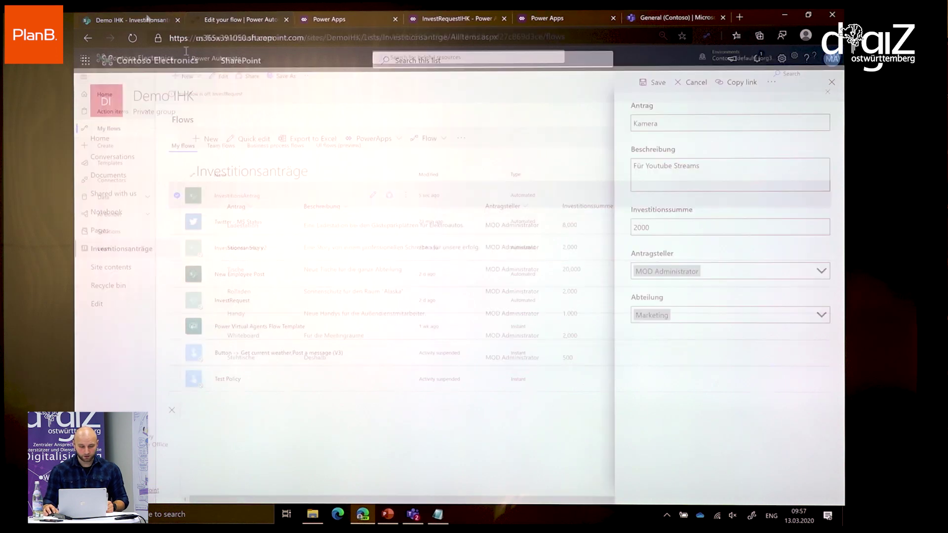
left_click(652, 84)
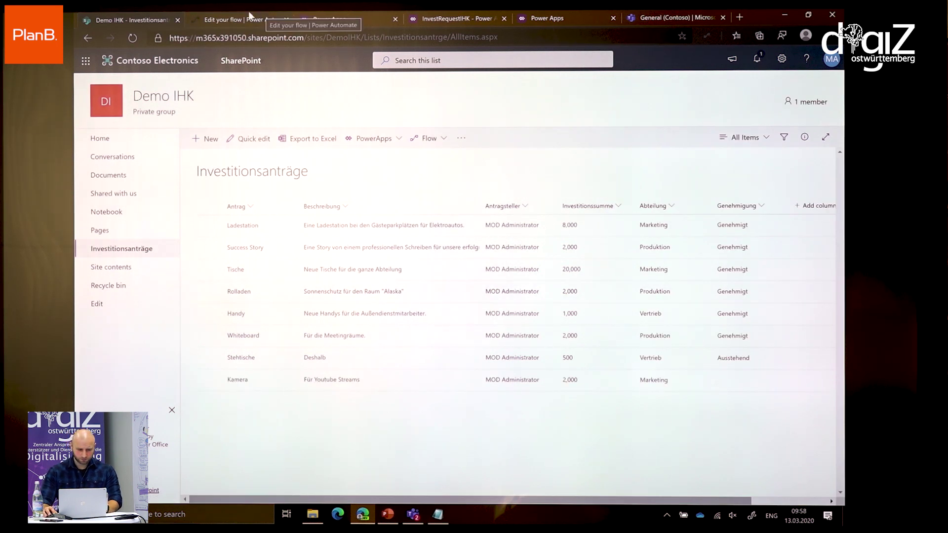
- Switch to Power Automate and open the received approvals
left_click(221, 11)
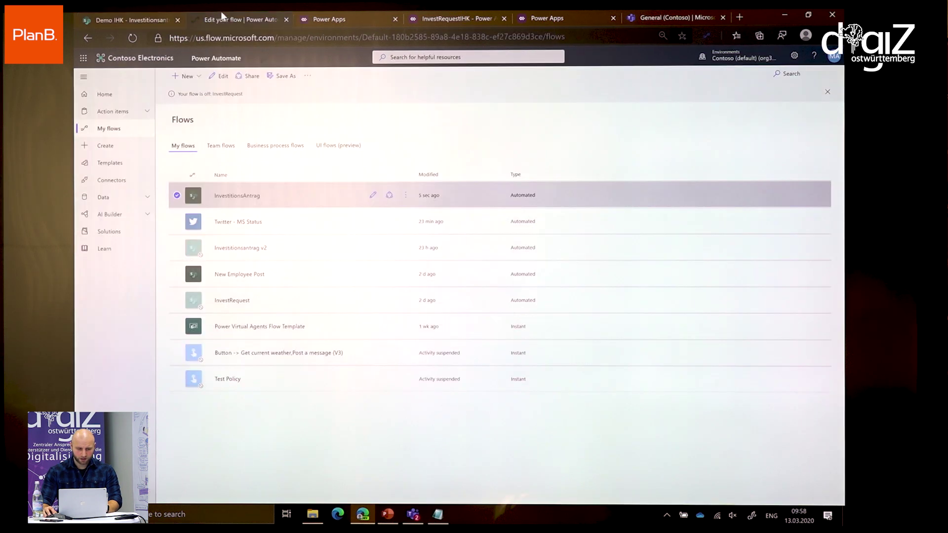
left_click(358, 10)
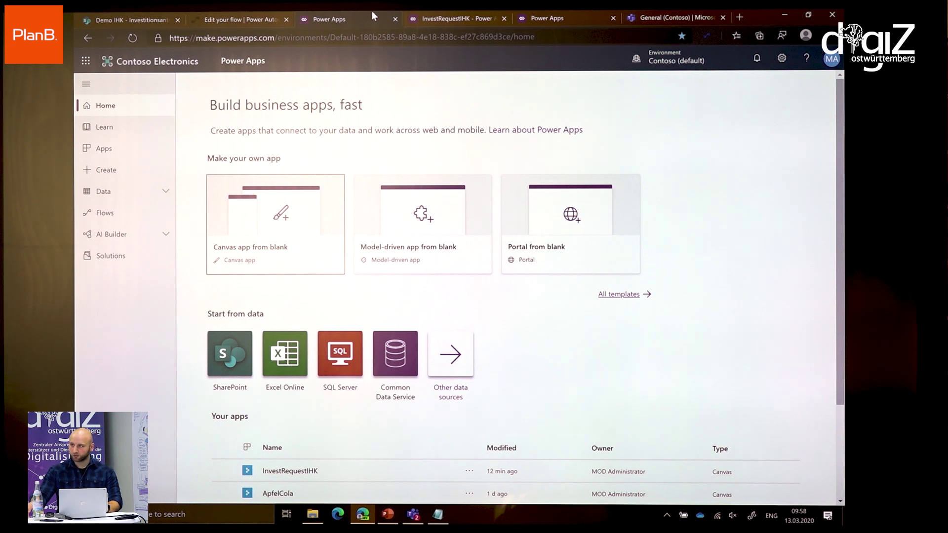
left_click(230, 10)
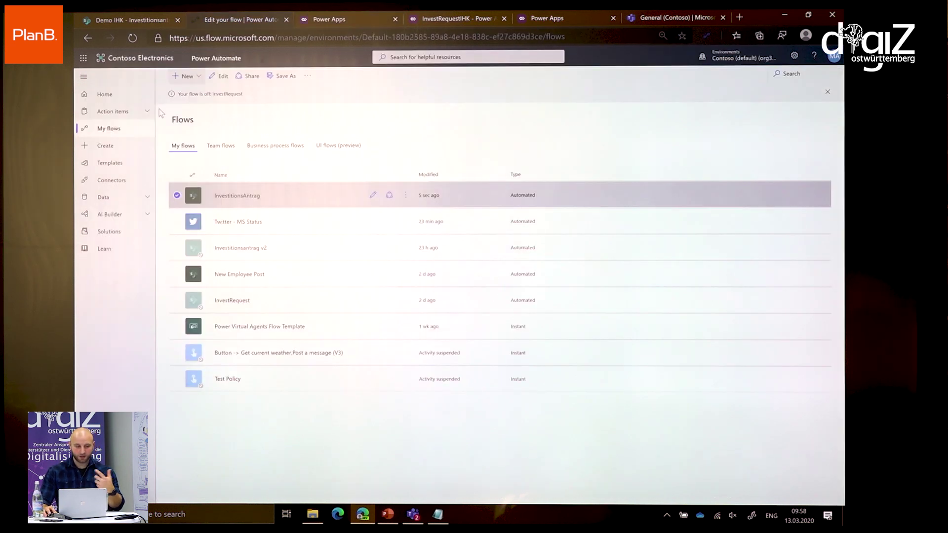
left_click(113, 129)
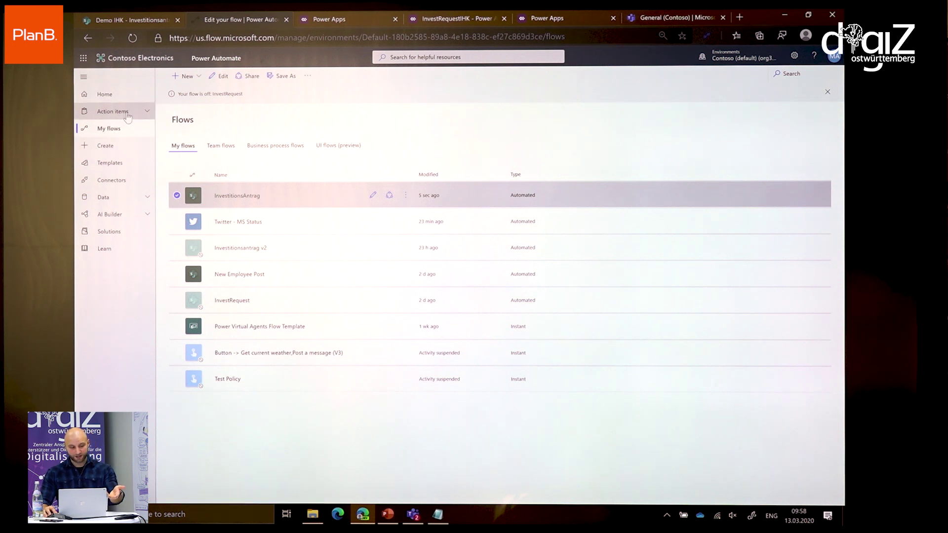
left_click(123, 113)
left_click(111, 128)
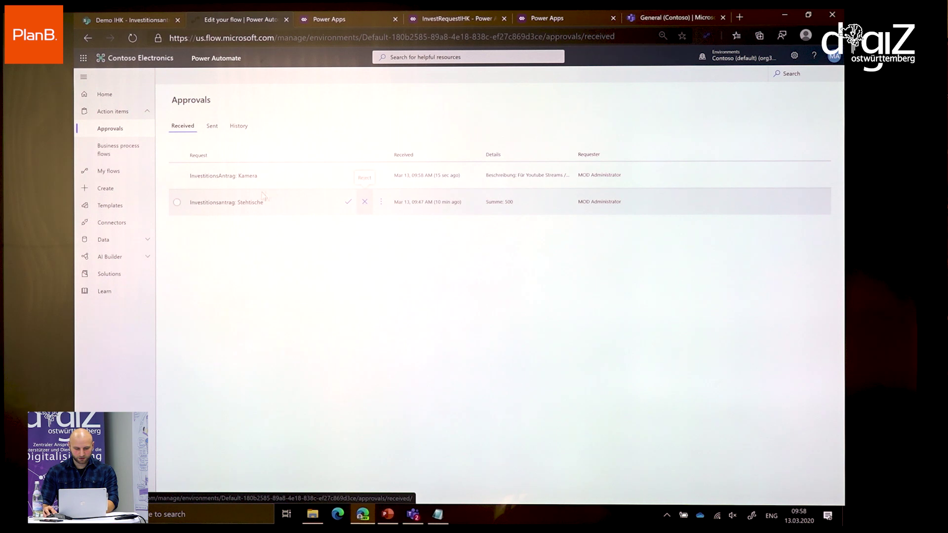
- Reject the approval request for Stehtische without a comment
left_click(365, 202)
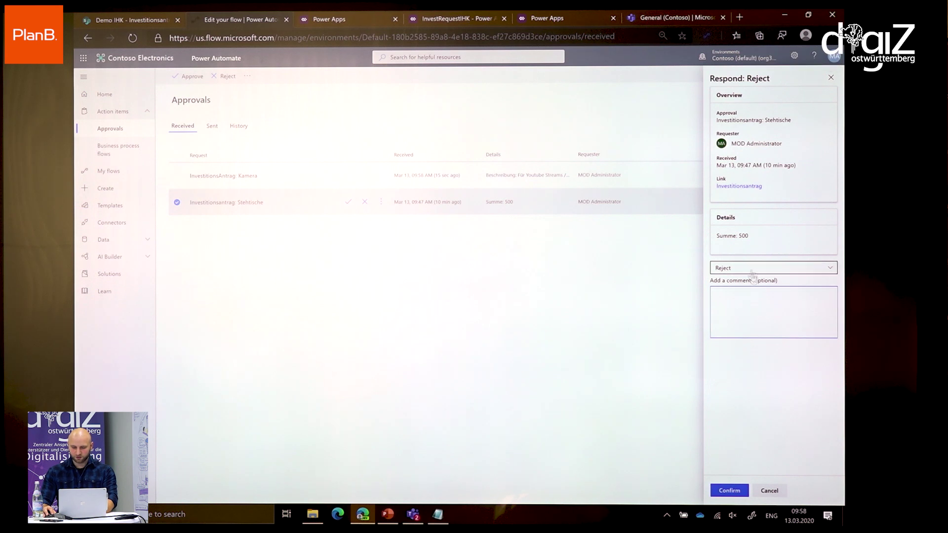
left_click(763, 306)
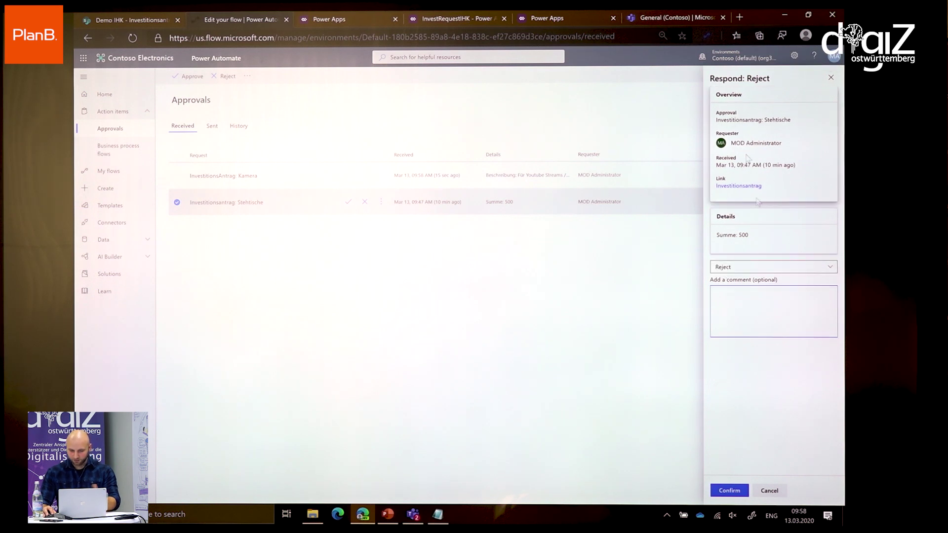
left_click(731, 492)
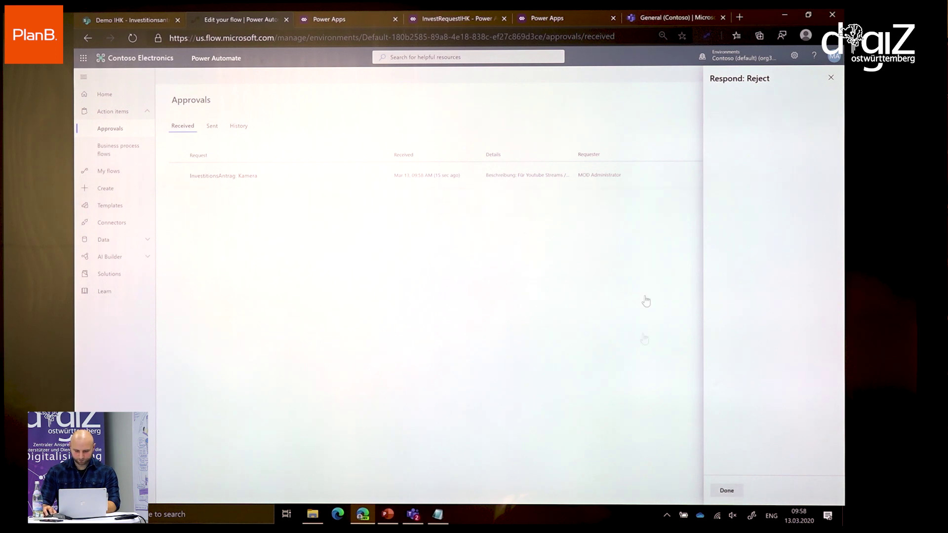
- Replace the Power Apps home page with the Outlook mailbox
left_click(327, 14)
left_click(240, 20)
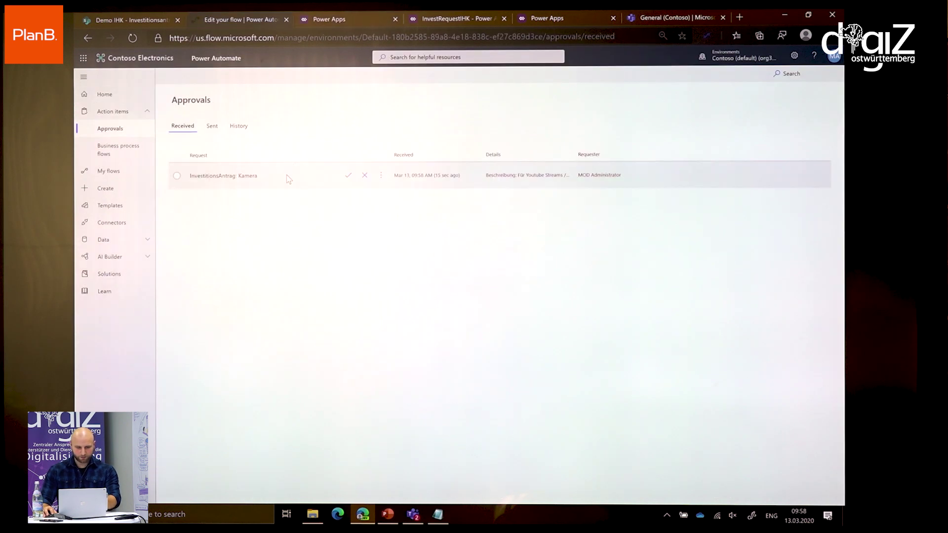
left_click(308, 15)
left_click(86, 61)
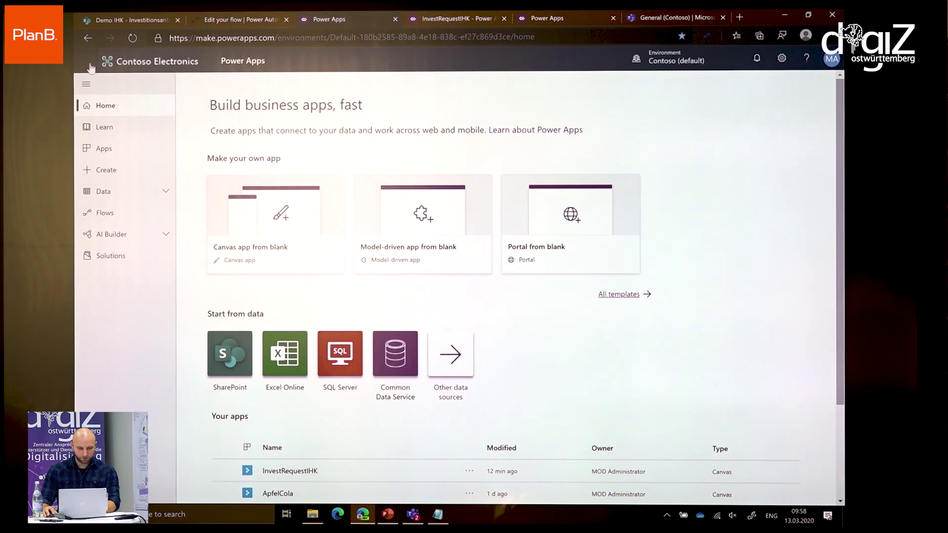
left_click(109, 126)
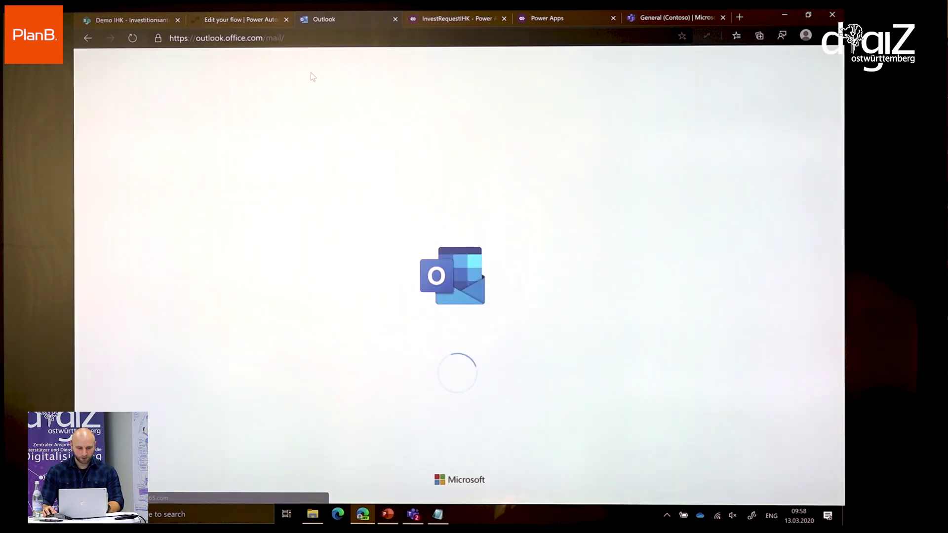
- Open the InvestitionsAntrag: Kamera email and check the request against the SharePoint list and the received approvals in Power Automate
left_click(265, 144)
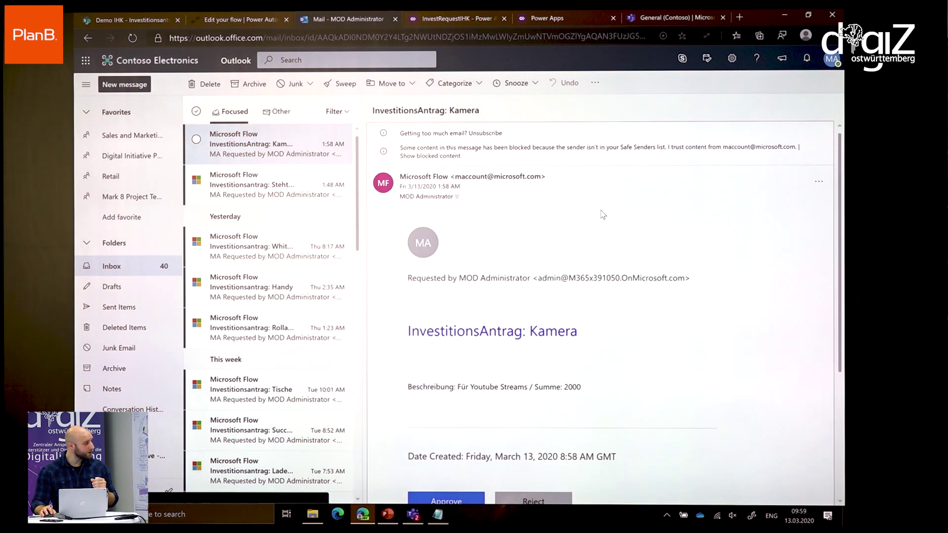
scroll(523, 336, "down", 2)
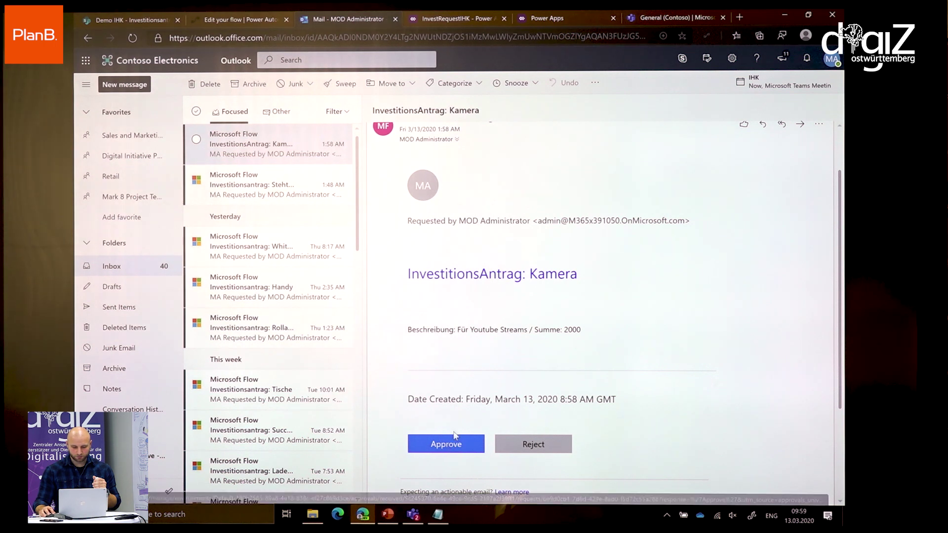
left_click(103, 18)
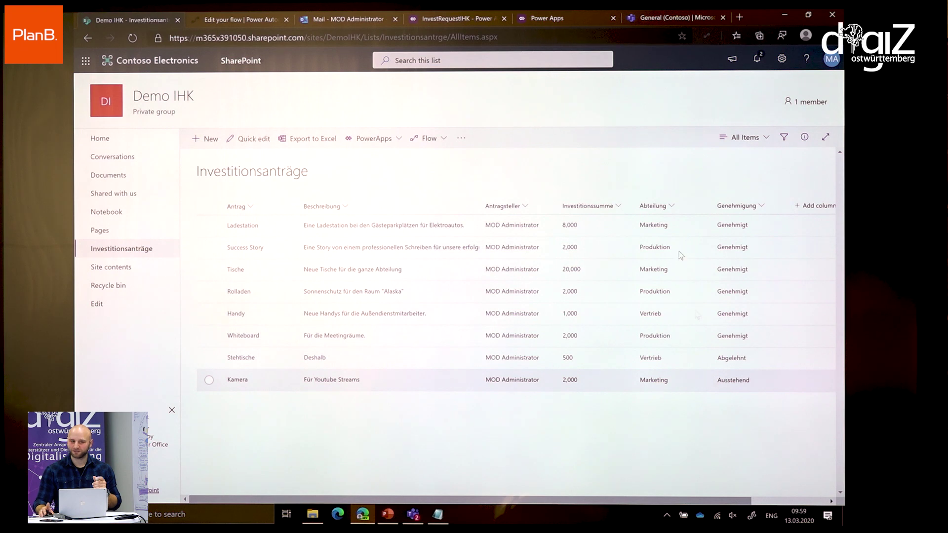
left_click(212, 18)
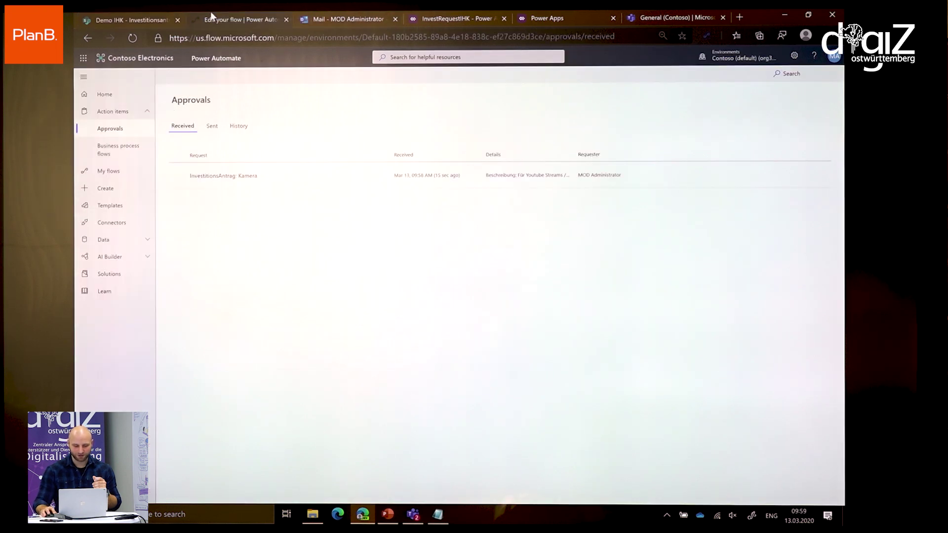
left_click(346, 18)
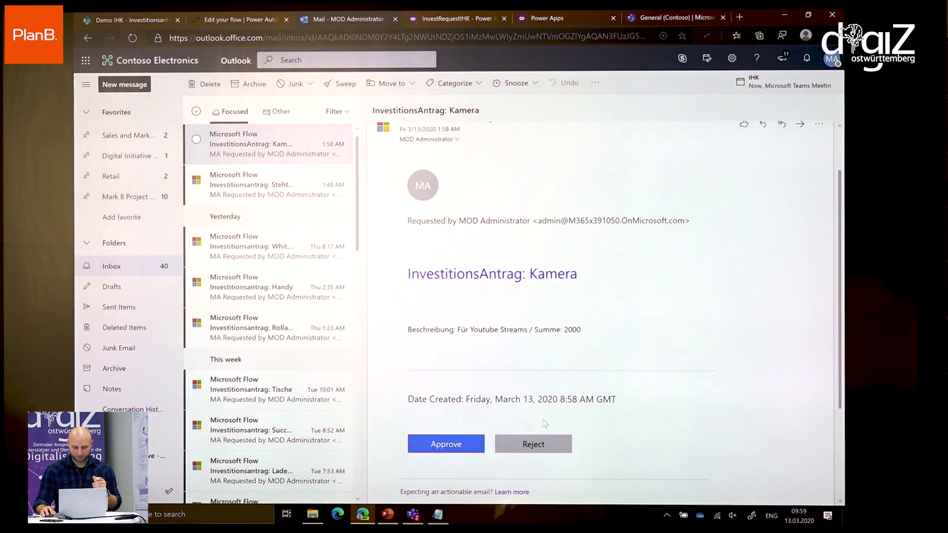
- Approve the Kamera request from the email without a comment and reload the SharePoint Investitionsanträge list
left_click(453, 445)
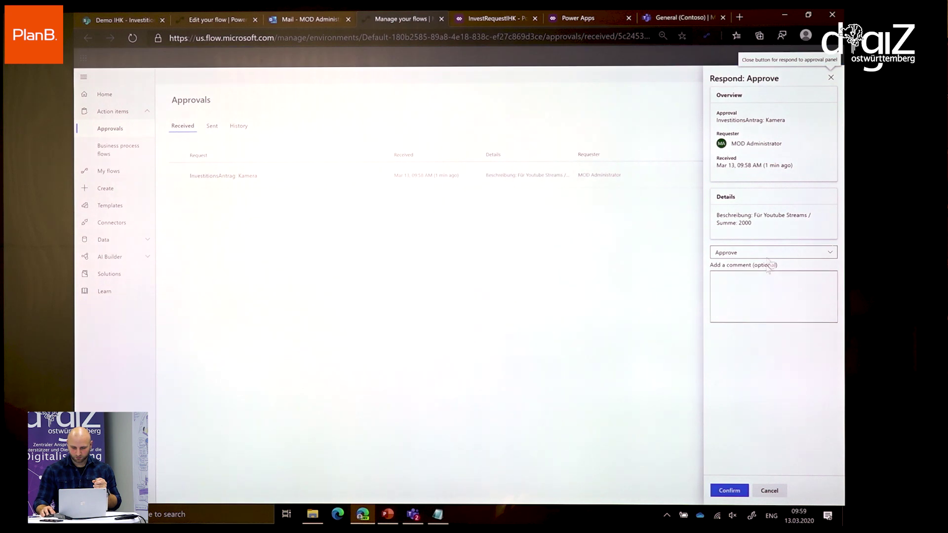
left_click(733, 492)
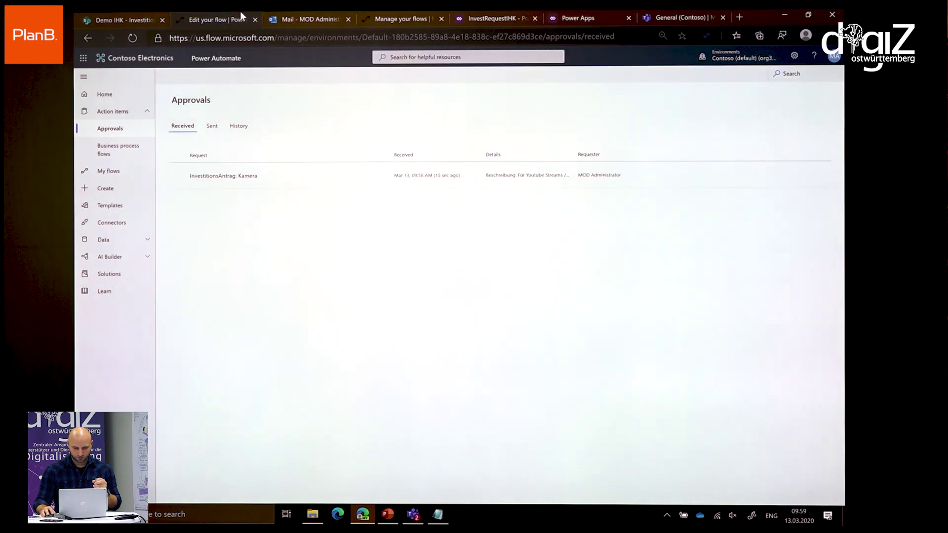
left_click(119, 20)
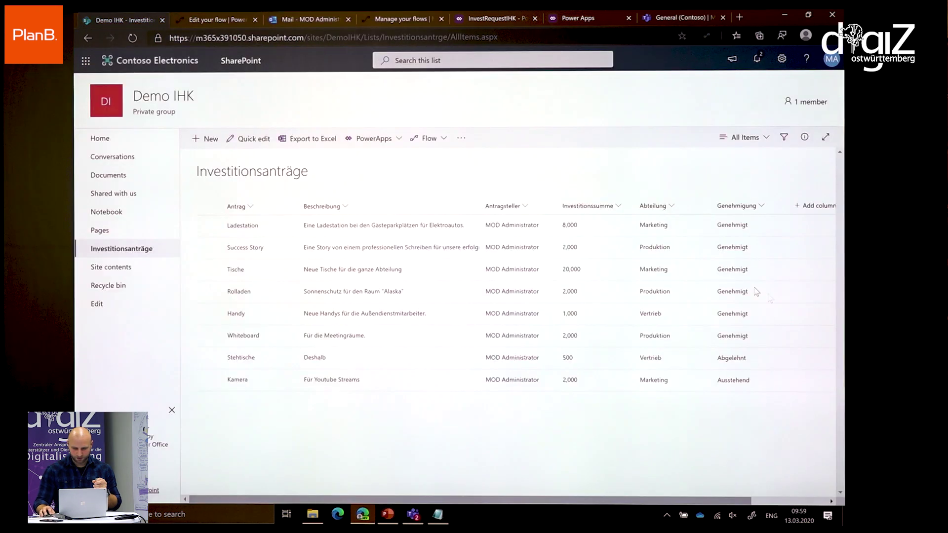
left_click(132, 38)
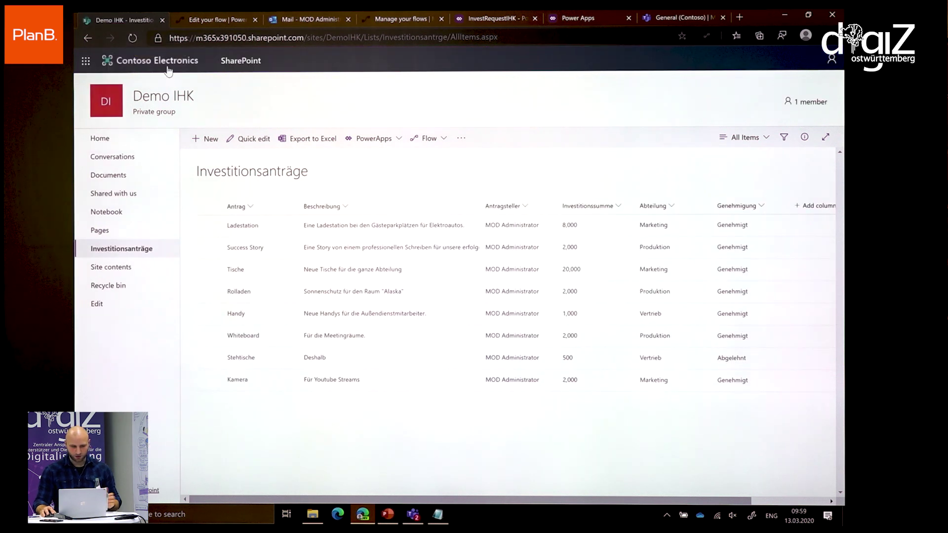
- Open the latest run of the InvestitionsAntrag flow in Power Automate and examine the outputs of its item-created trigger
left_click(223, 18)
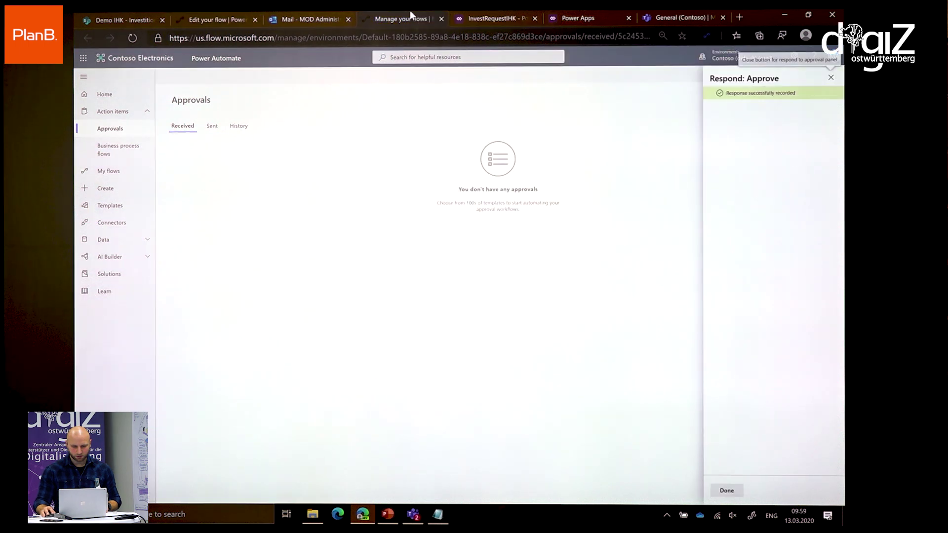
left_click(109, 171)
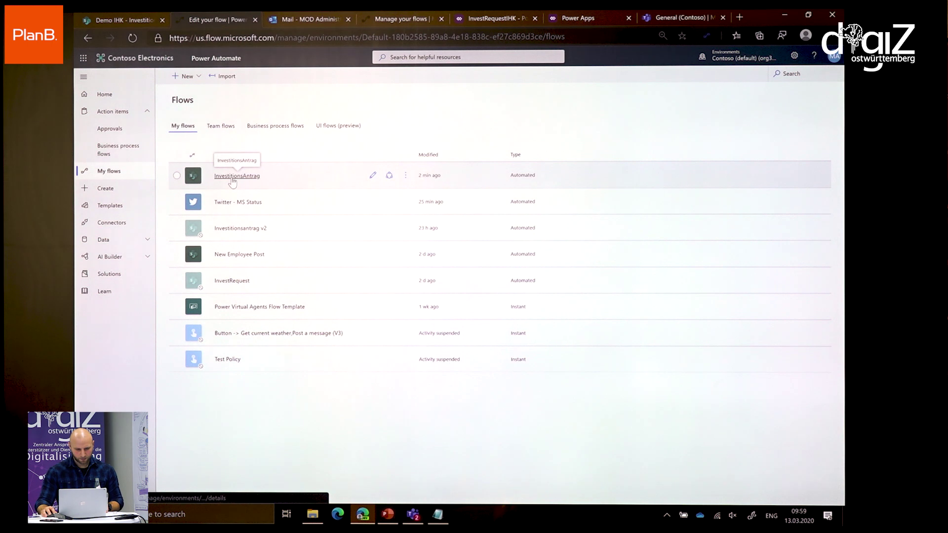
left_click(232, 182)
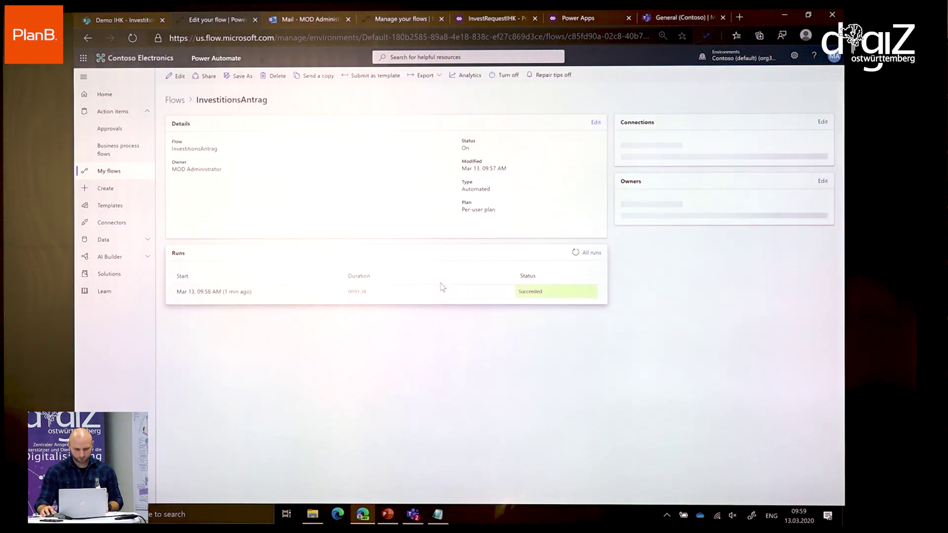
left_click(224, 296)
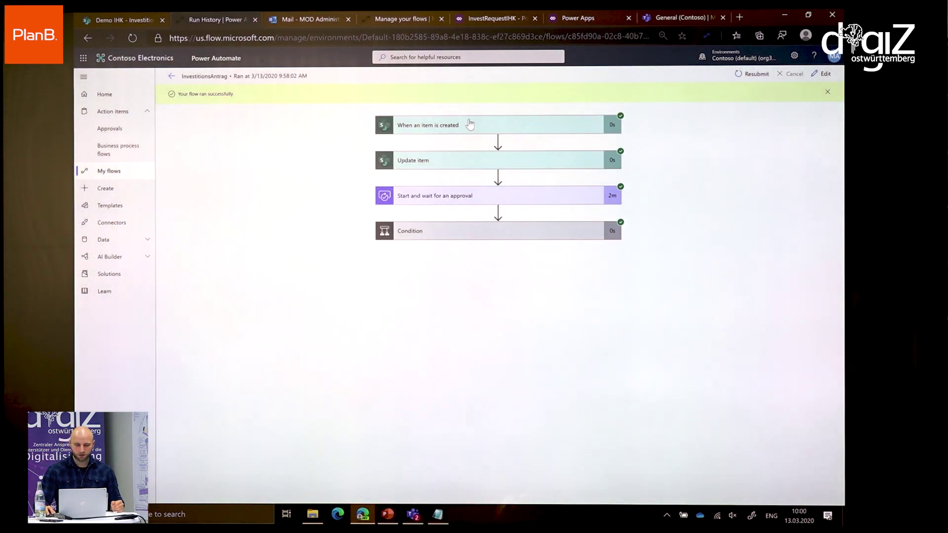
left_click(474, 127)
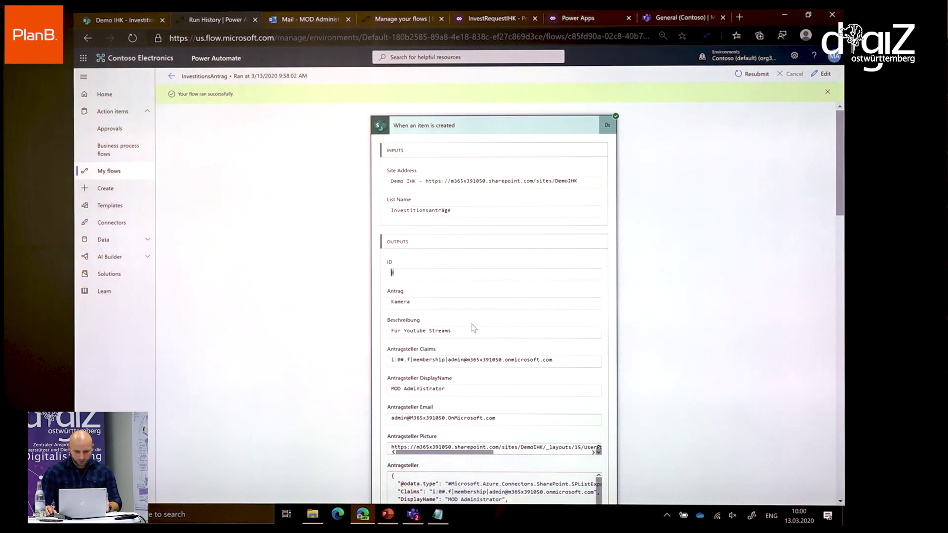
left_click(469, 131)
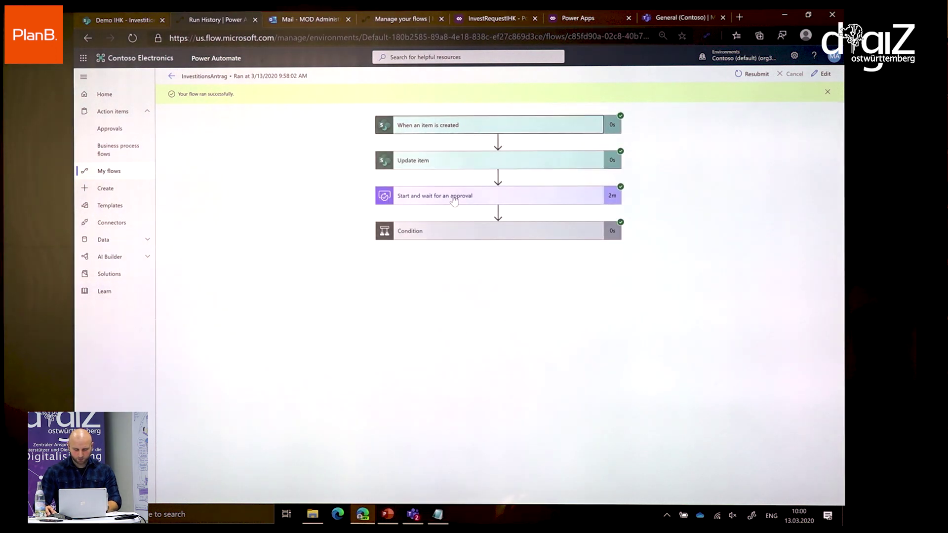
- Examine the full approval outputs, including the responder details, and the Condition's result in the flow run
left_click(474, 198)
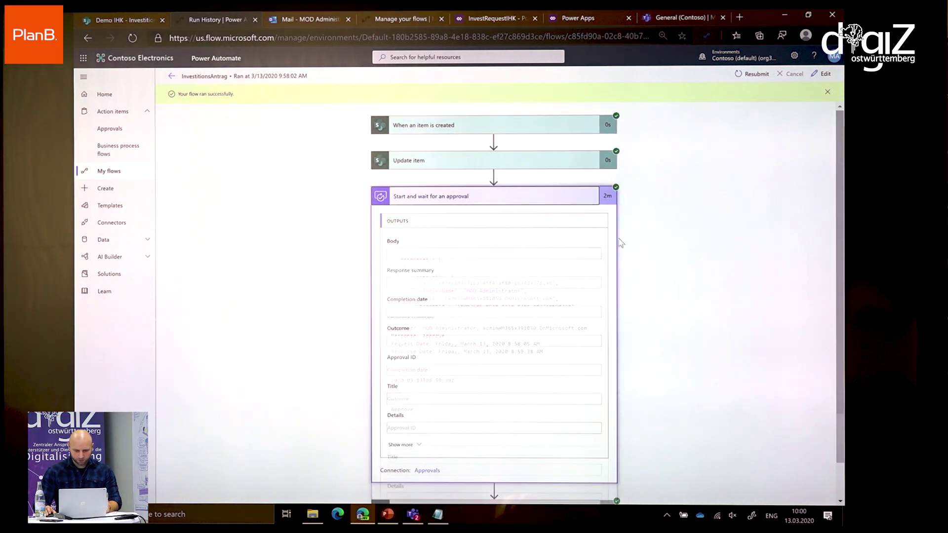
scroll(642, 257, "down", 10)
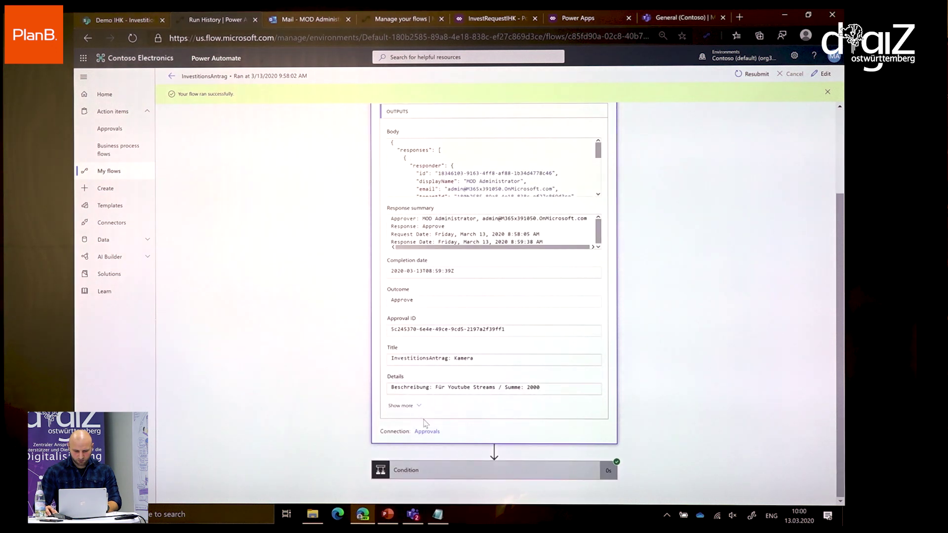
left_click(415, 409)
scroll(456, 222, "down", 3)
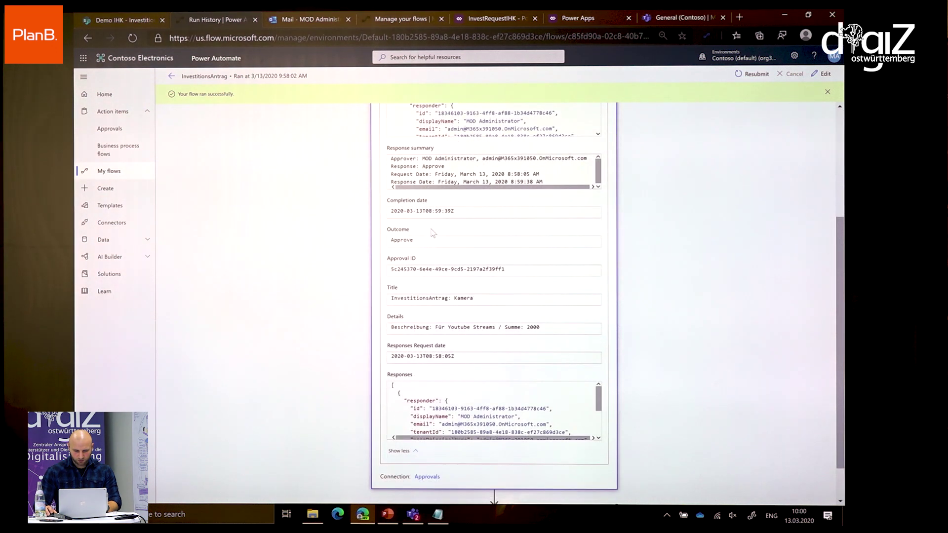
scroll(457, 220, "down", 1)
scroll(470, 266, "up", 3)
scroll(482, 312, "down", 3)
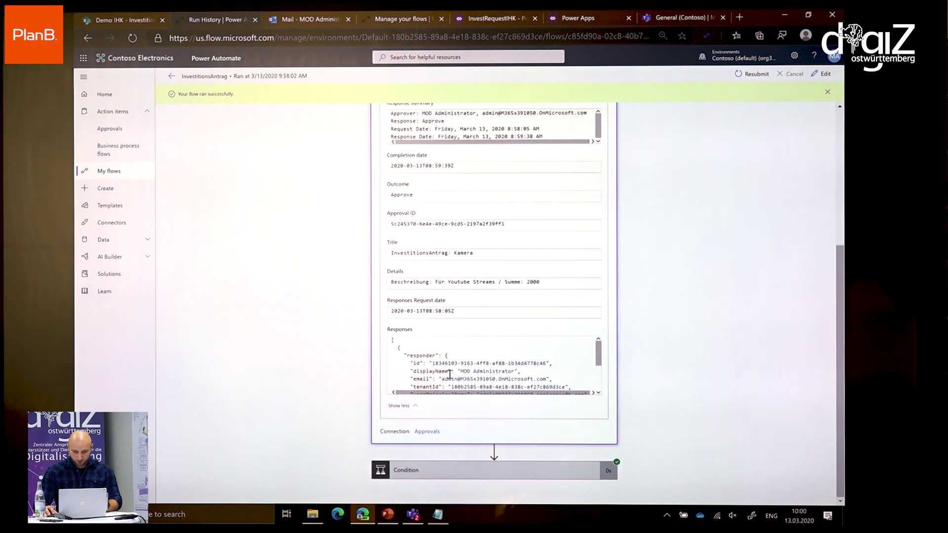
left_click_drag(514, 367, 473, 369)
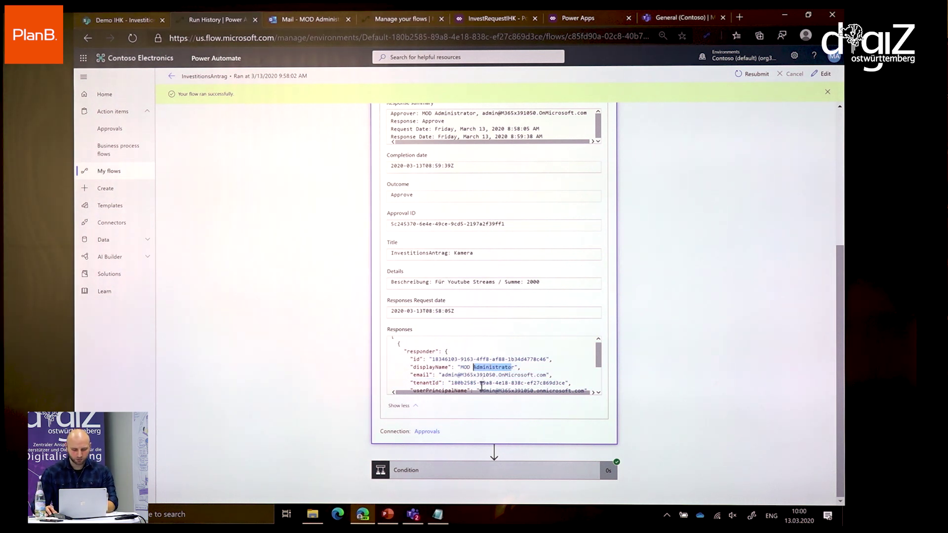
left_click(452, 474)
scroll(449, 465, "down", 3)
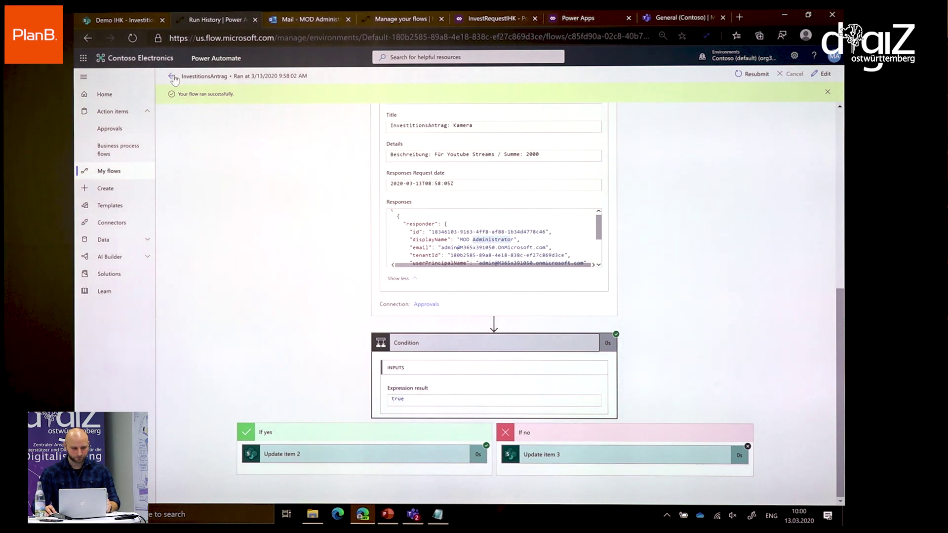
- Return to the list of flows, show the Demonstration slide in PowerPoint, and go back to the browser
left_click(110, 172)
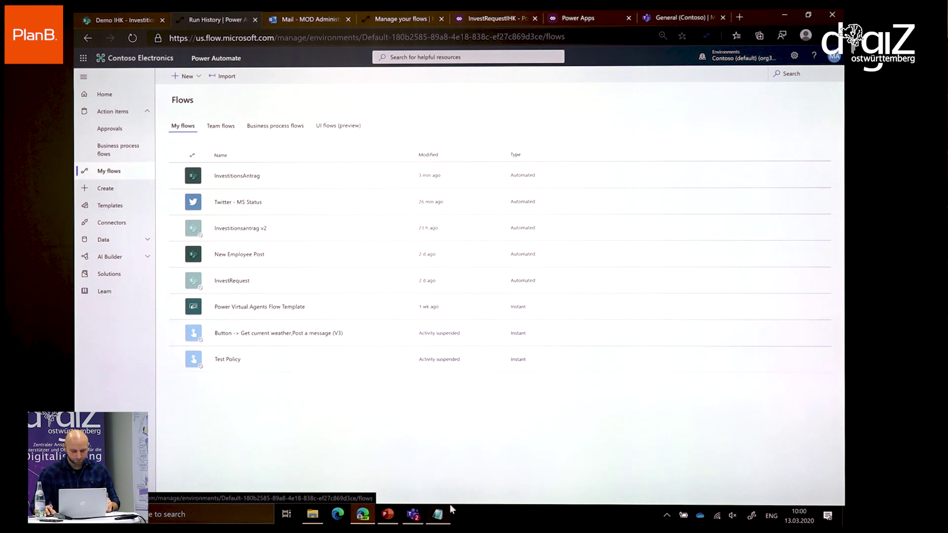
left_click(388, 514)
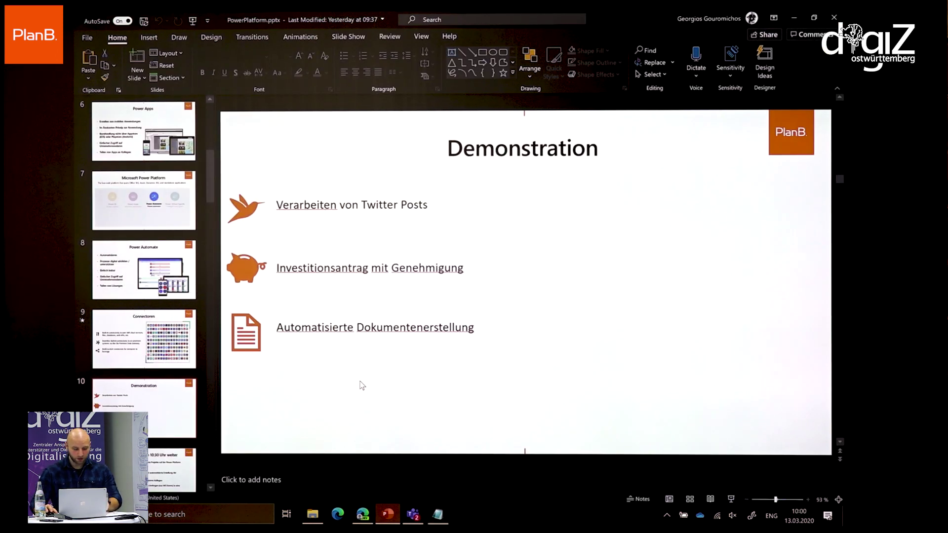
key("alt+Tab")
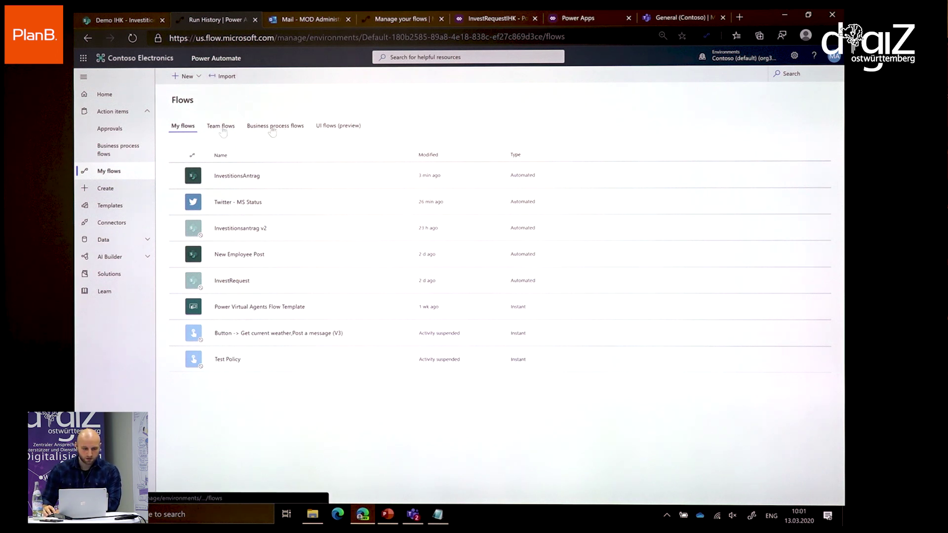
left_click(101, 94)
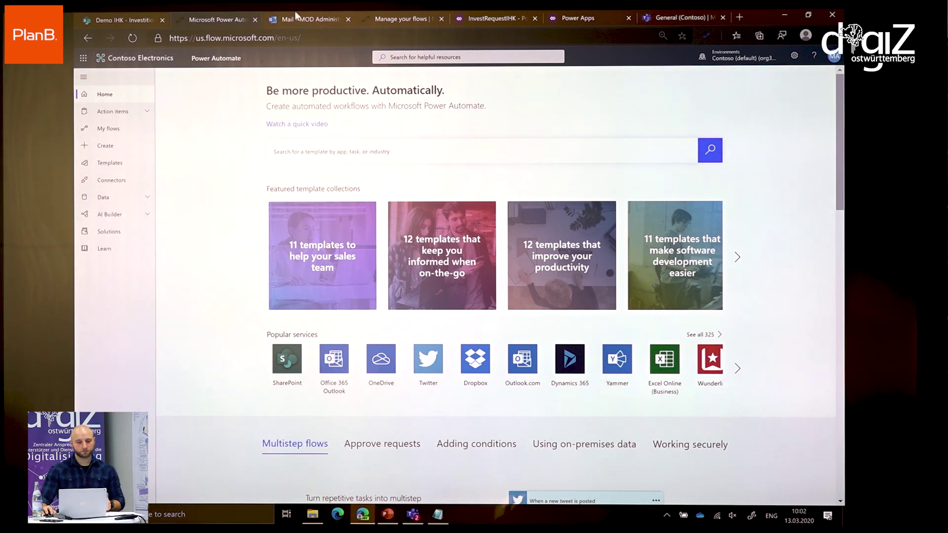
left_click(369, 18)
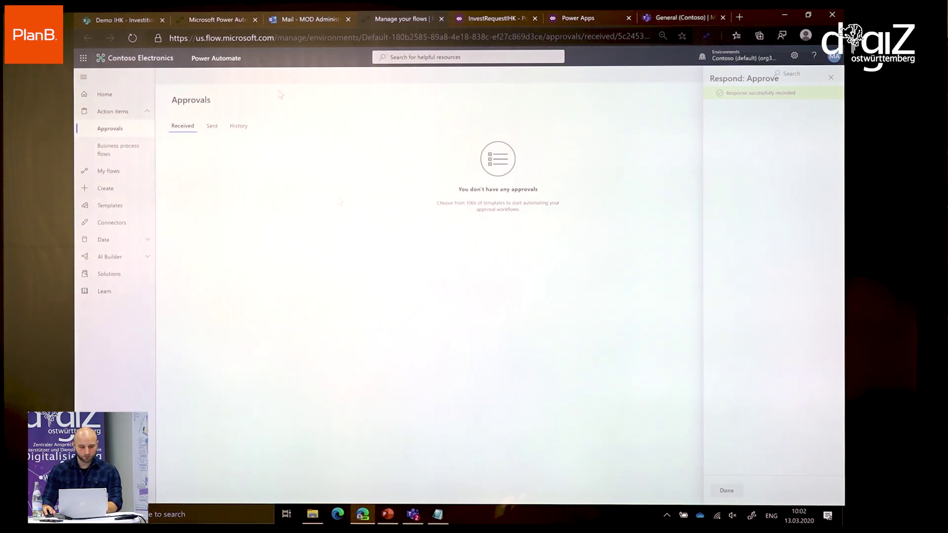
left_click(228, 15)
- Open the InvestitionsAntrag flow from the list of own flows for editing
left_click(108, 128)
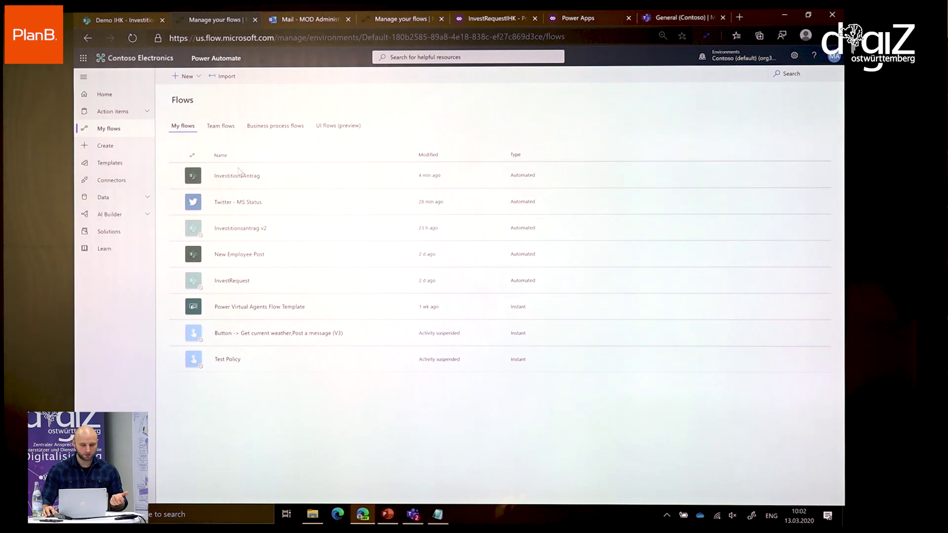
left_click(237, 176)
left_click(170, 77)
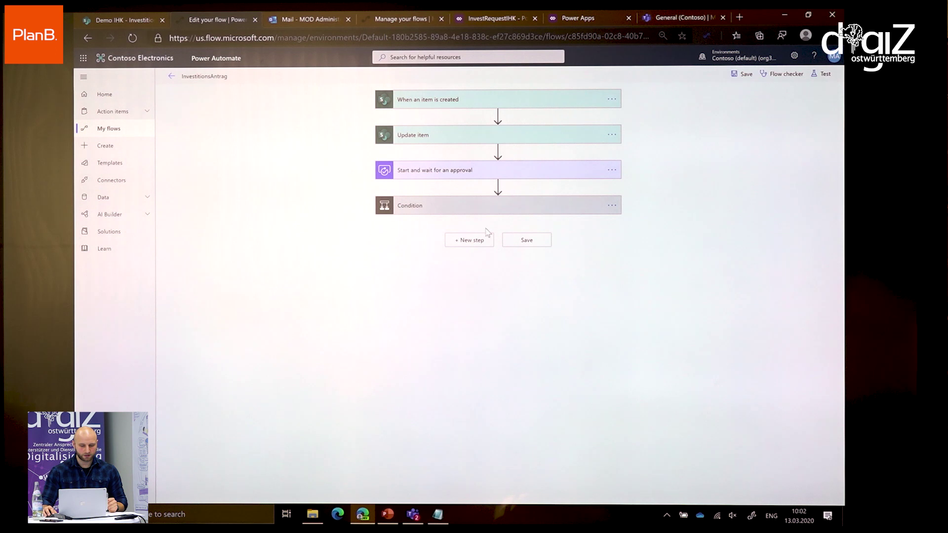
- Browse the available connectors, search for sql, and add the SQL Server Update row (V2) action after the Condition
left_click(474, 241)
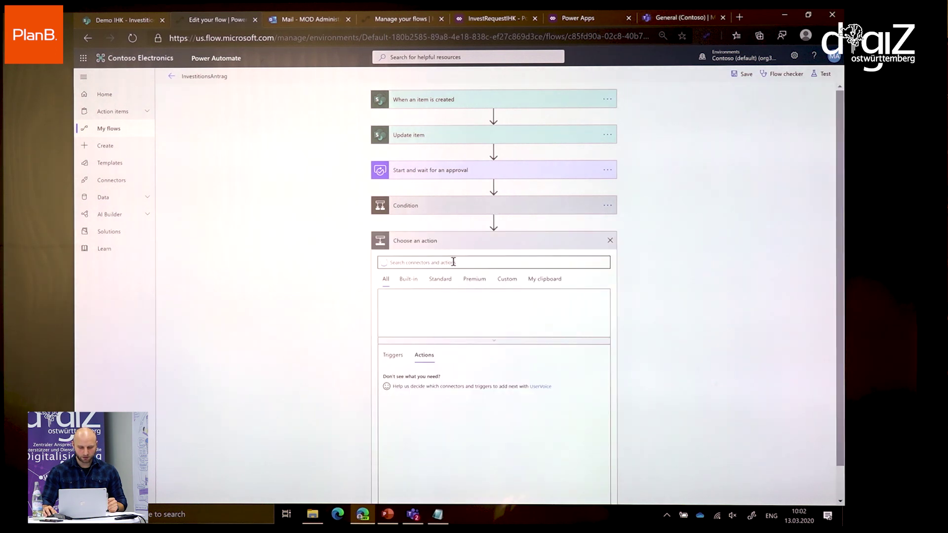
left_click(487, 345)
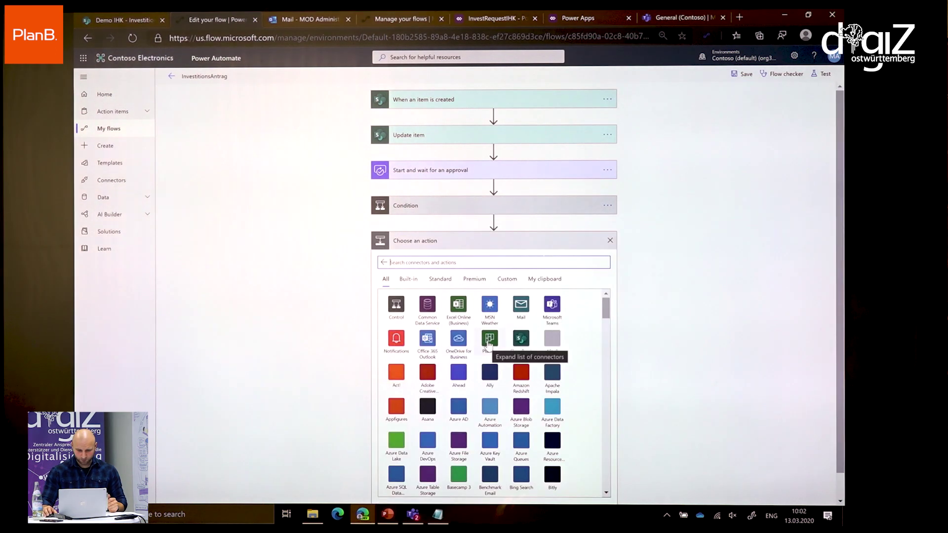
scroll(556, 341, "down", 2)
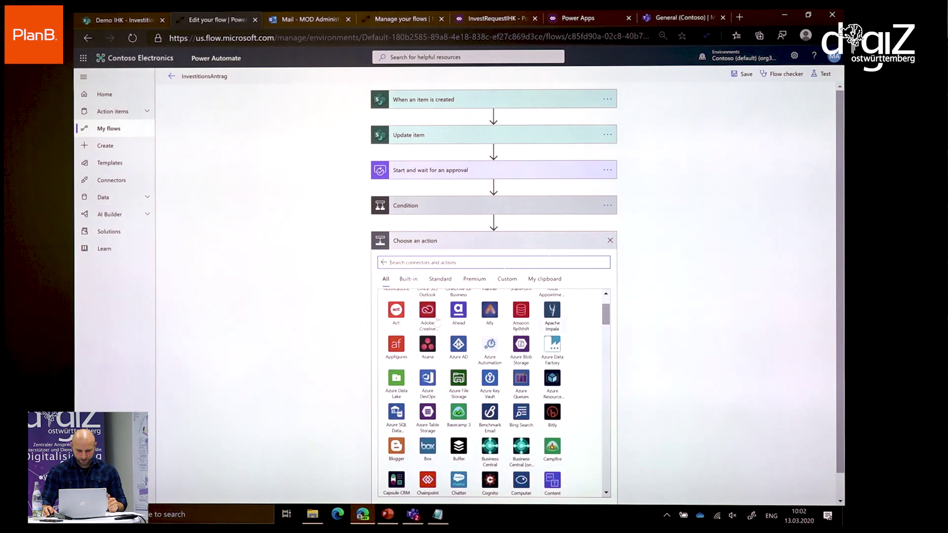
left_click(448, 263)
type("sql")
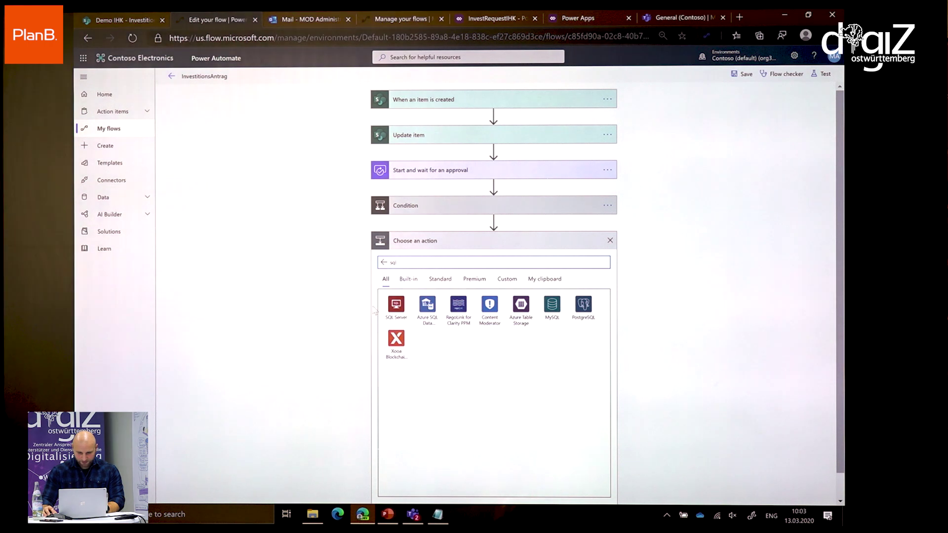
left_click(397, 308)
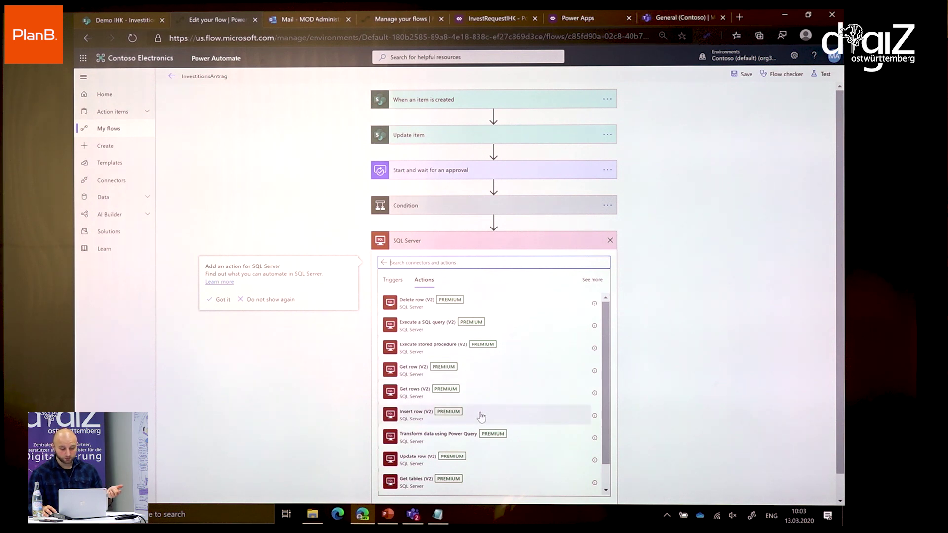
scroll(481, 415, "down", 2)
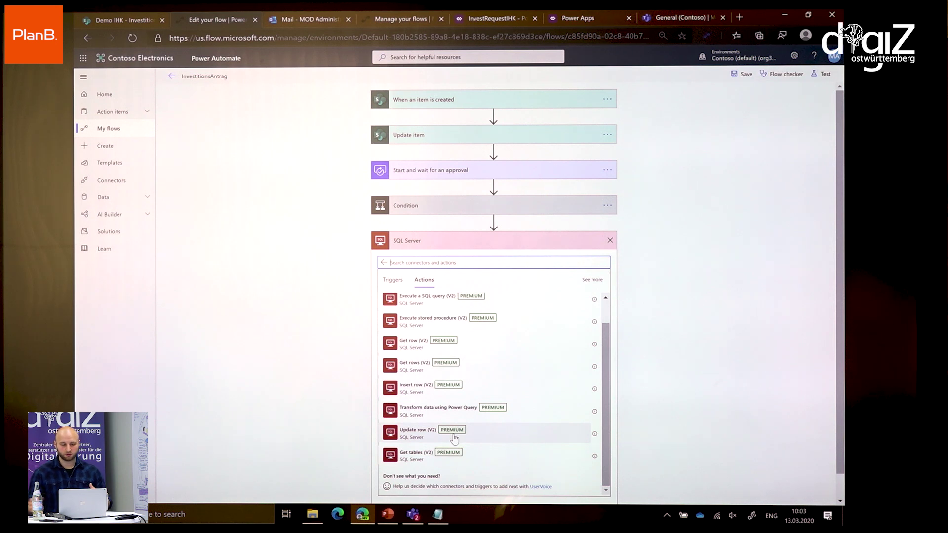
left_click(455, 438)
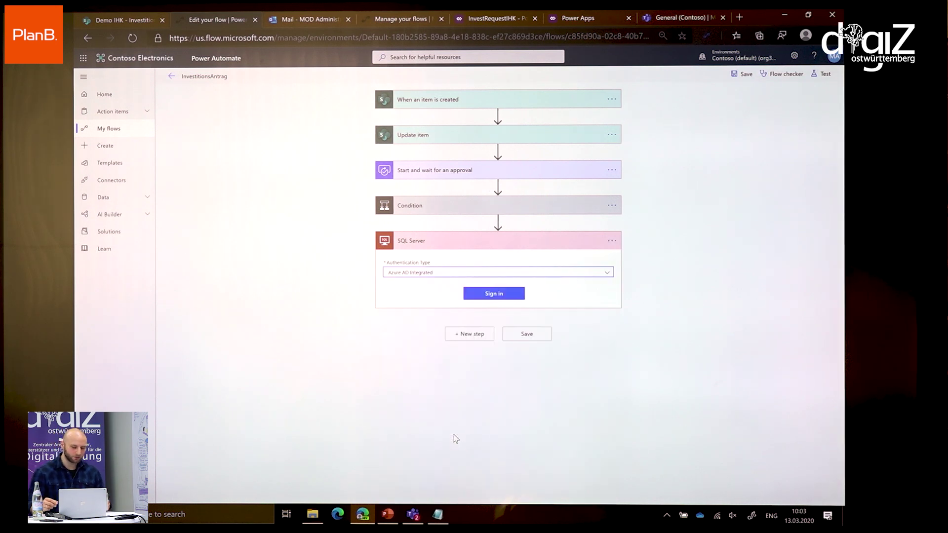
- View the authentication types offered for the SQL Server action and delete the action from the flow
left_click(609, 273)
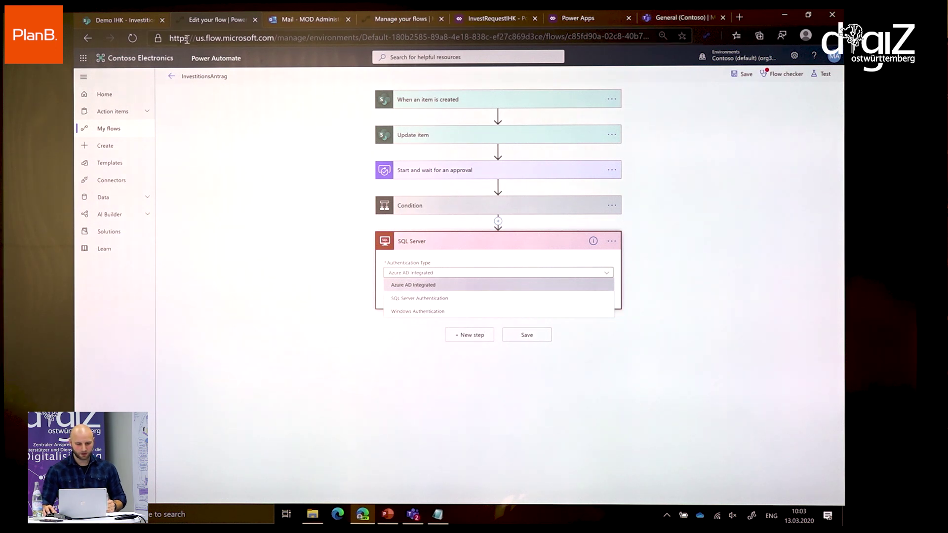
left_click(612, 244)
left_click(651, 321)
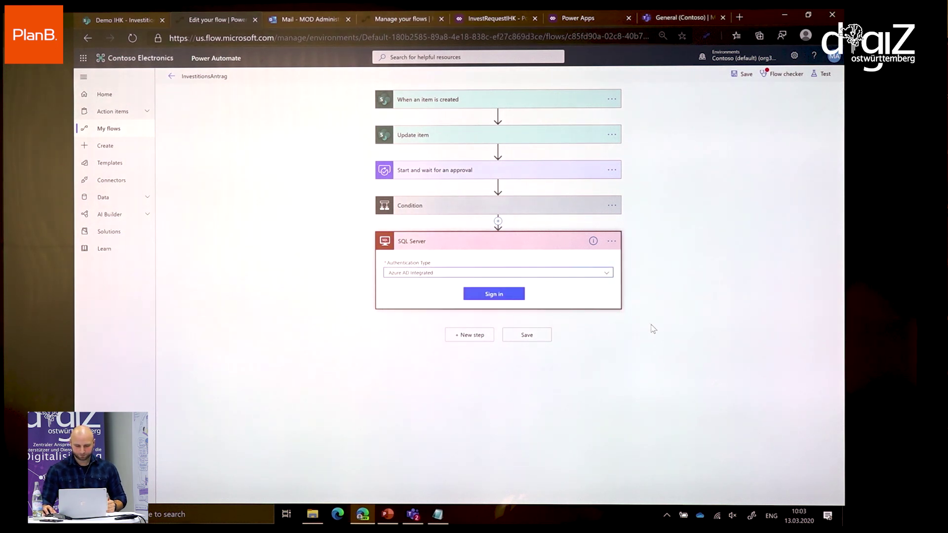
left_click(462, 296)
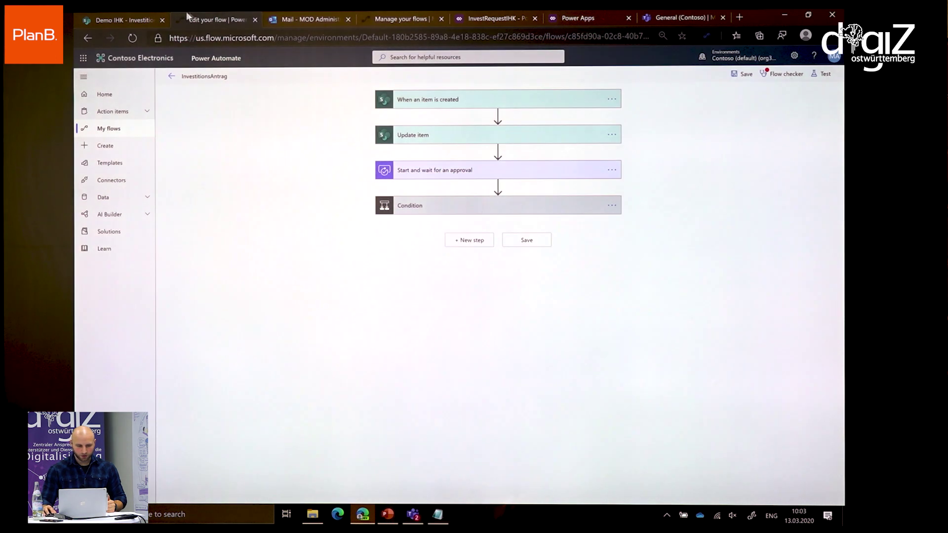
- Switch to the Outlook mailbox
left_click(292, 12)
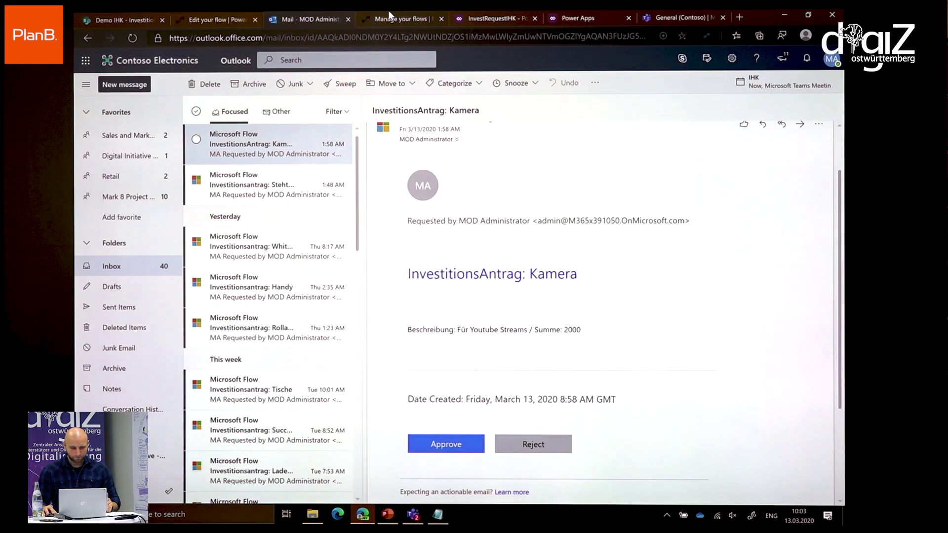